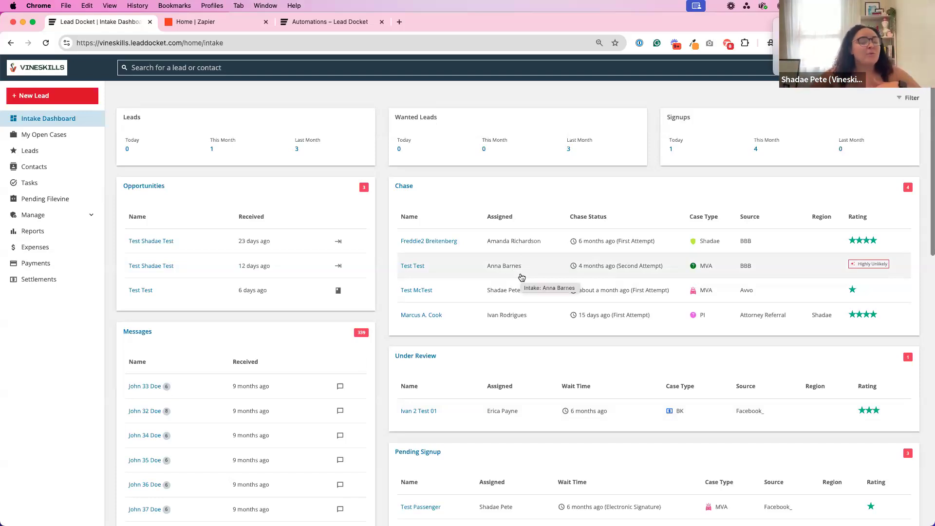
Open the message templates list and review the existing chase, closed and pending signup templates.
click(76, 220)
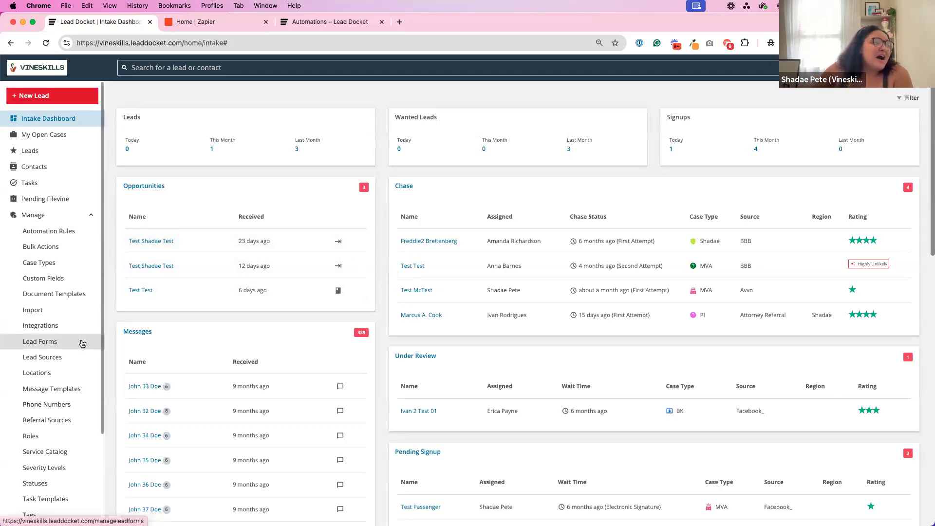
click(60, 395)
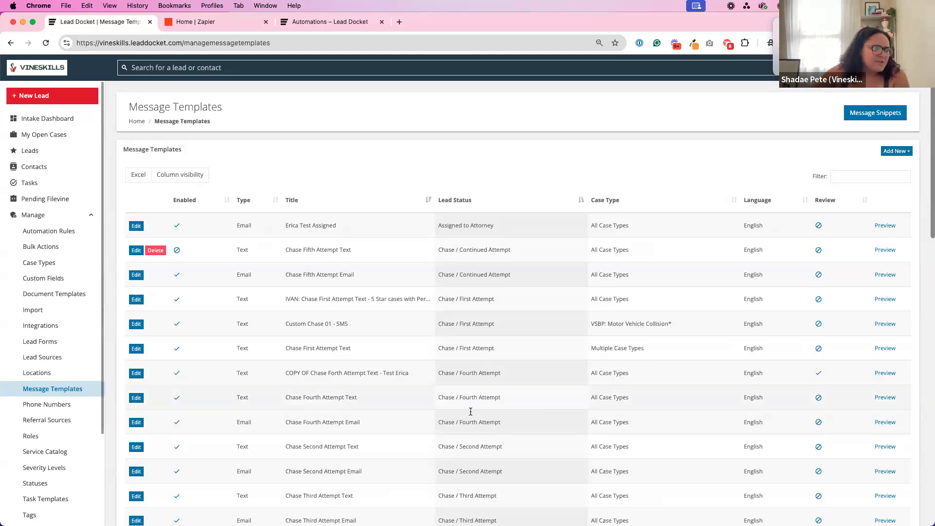
scroll(486, 391, down, 5)
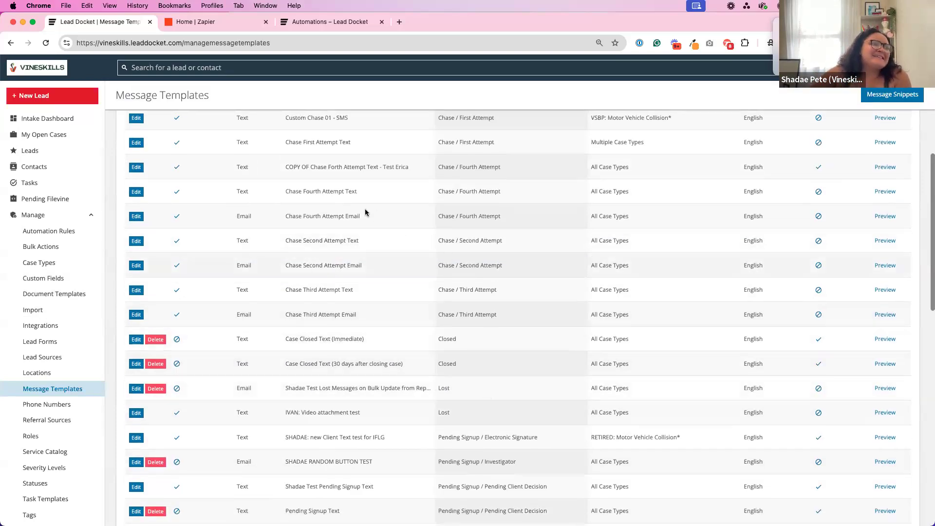
drag(289, 191, 355, 197)
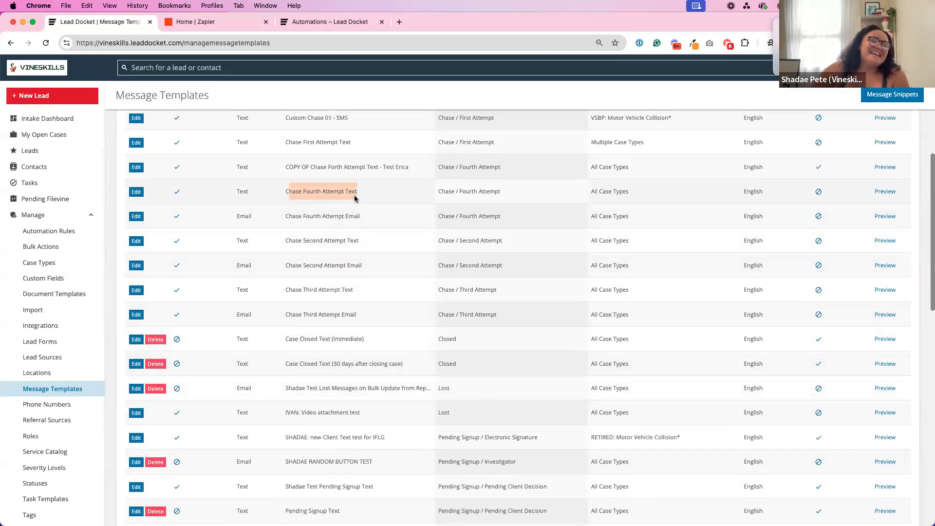
click(355, 198)
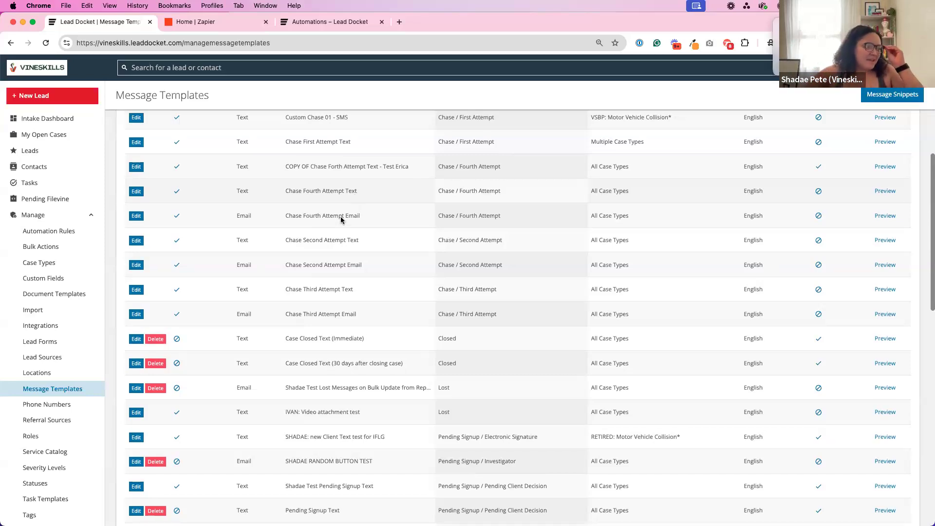
scroll(345, 253, down, 1)
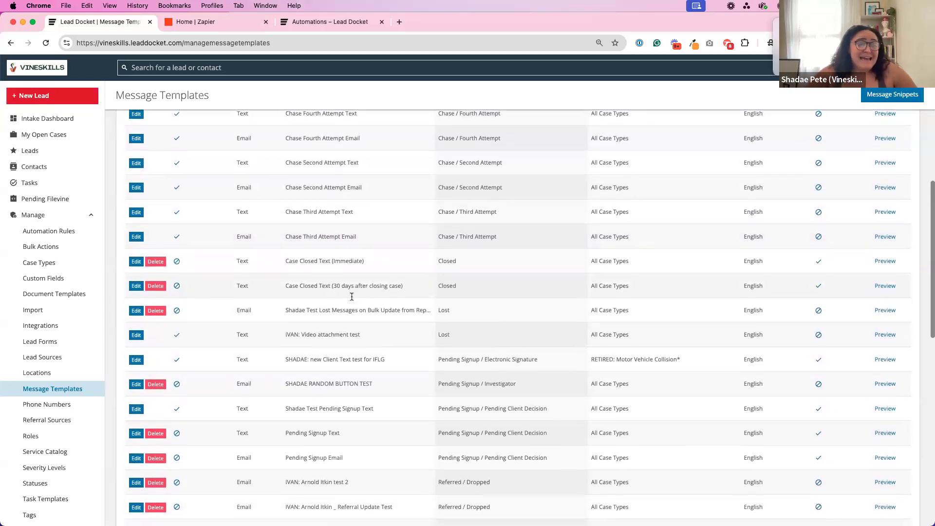
scroll(351, 299, up, 5)
scroll(352, 299, up, 1)
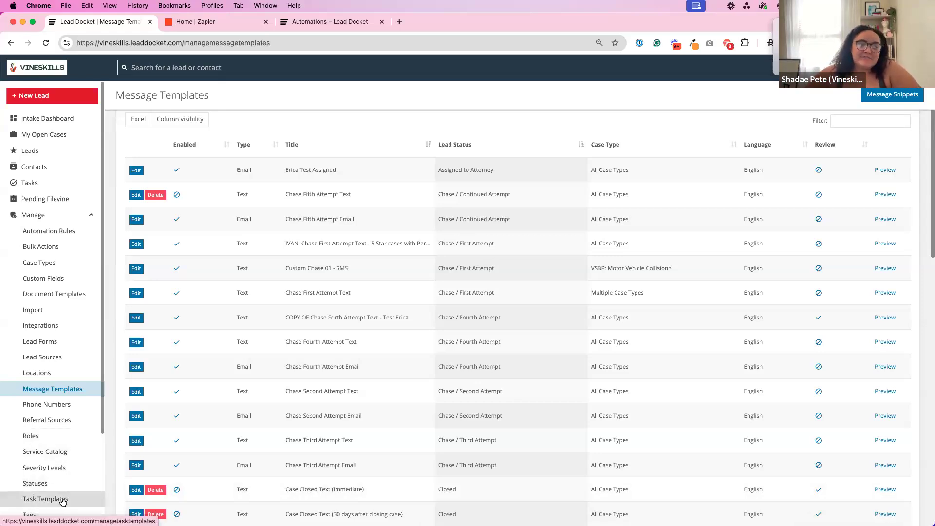
Compare the task templates list with the message templates list.
click(47, 498)
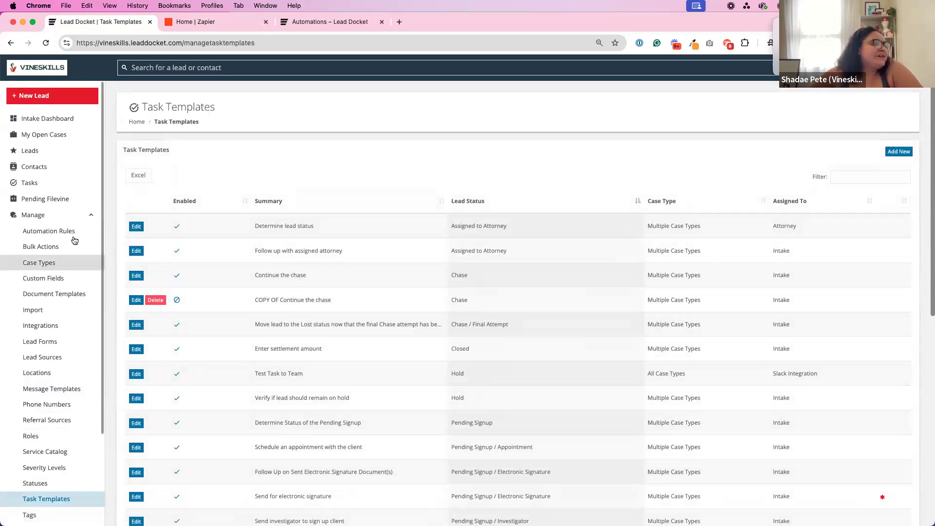
click(63, 387)
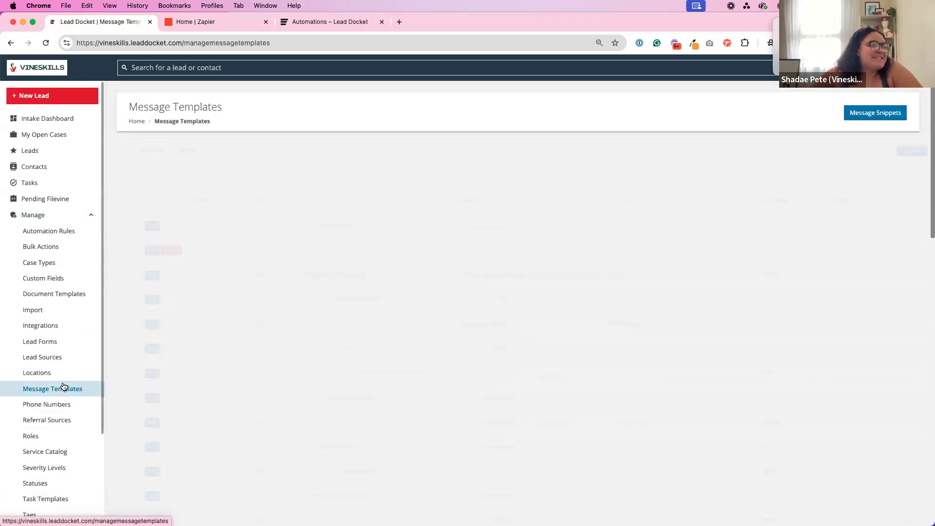
click(69, 497)
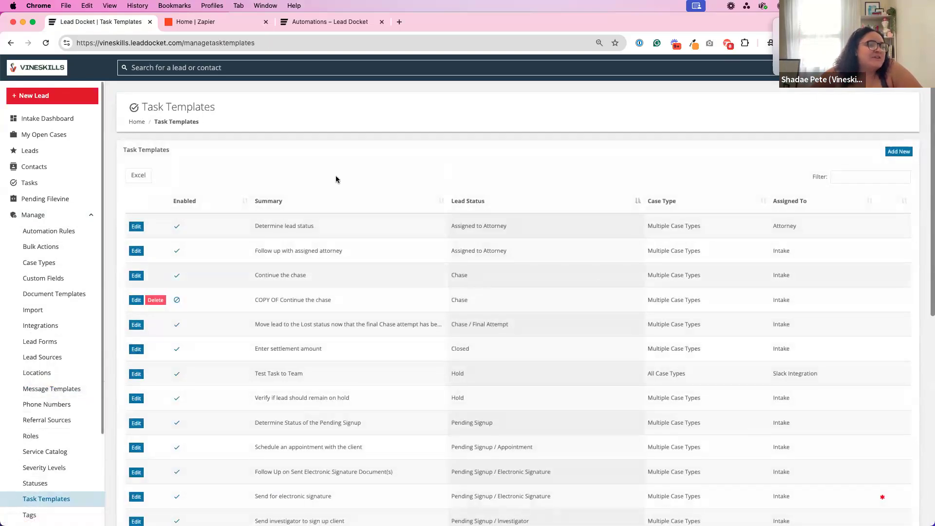
Return to the message templates and start a new text message template.
click(68, 392)
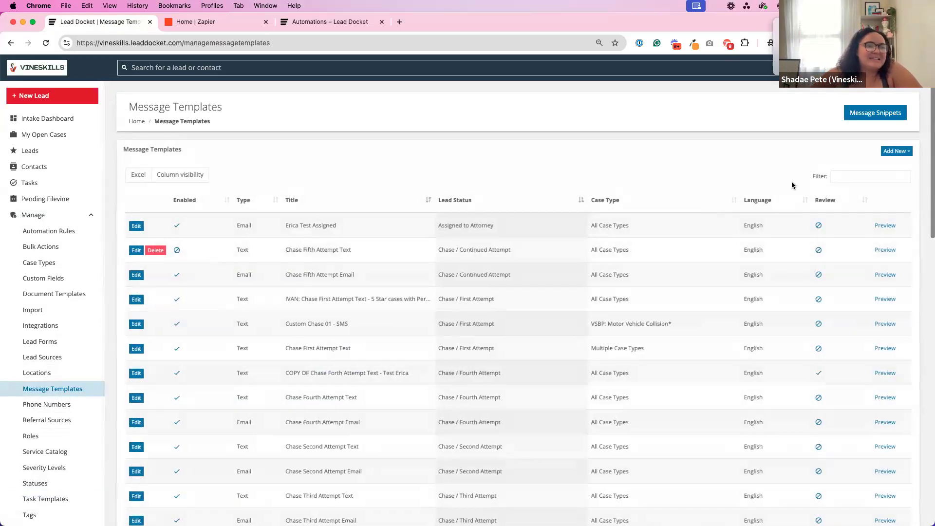
click(906, 151)
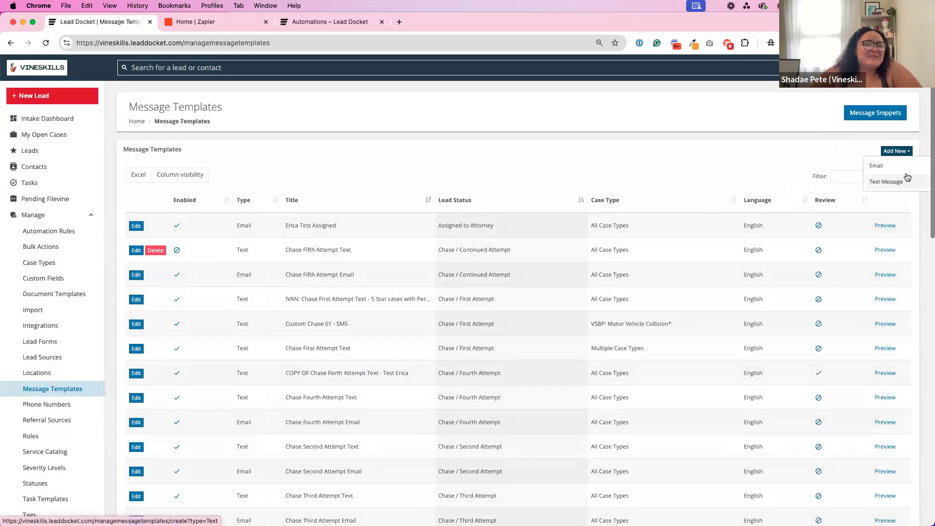
click(886, 181)
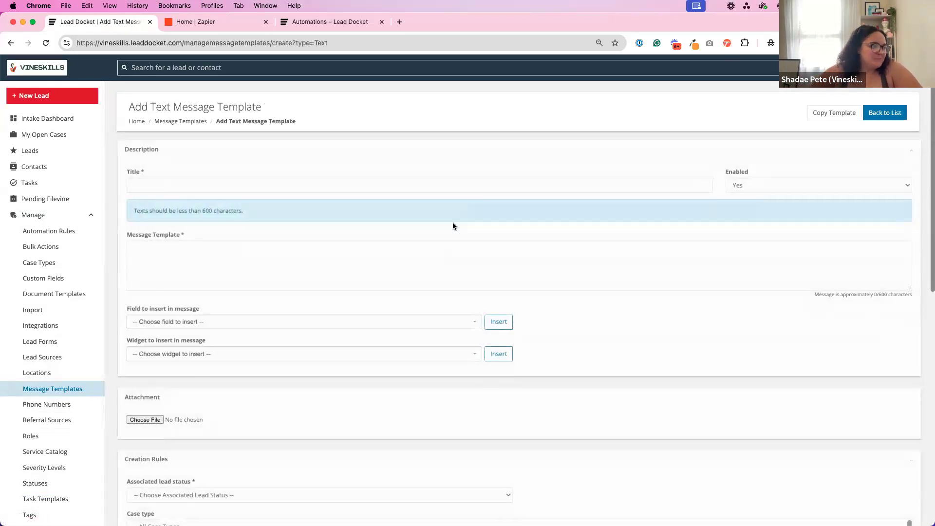
Examine the blank text message template form, from the description and attachment sections to the creation rules and triggers.
click(417, 251)
scroll(417, 251, down, 1)
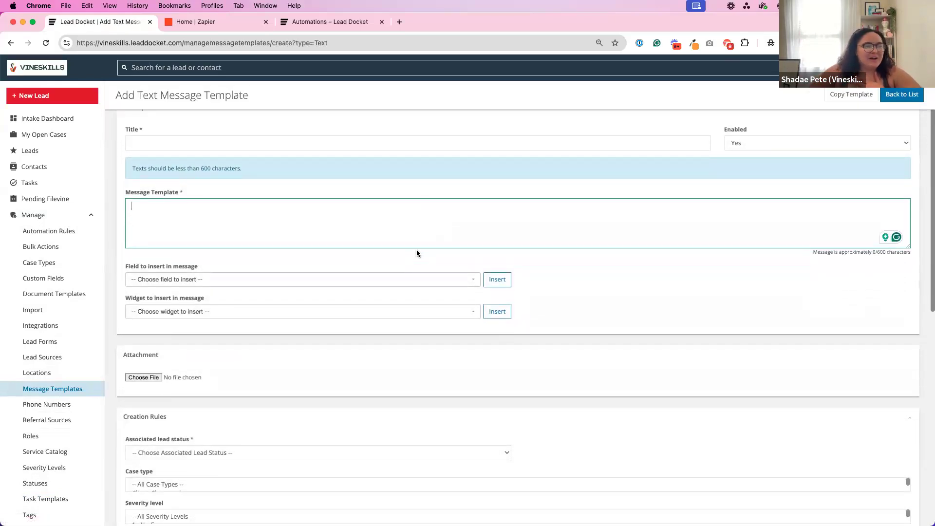
scroll(417, 250, up, 1)
scroll(416, 251, down, 1)
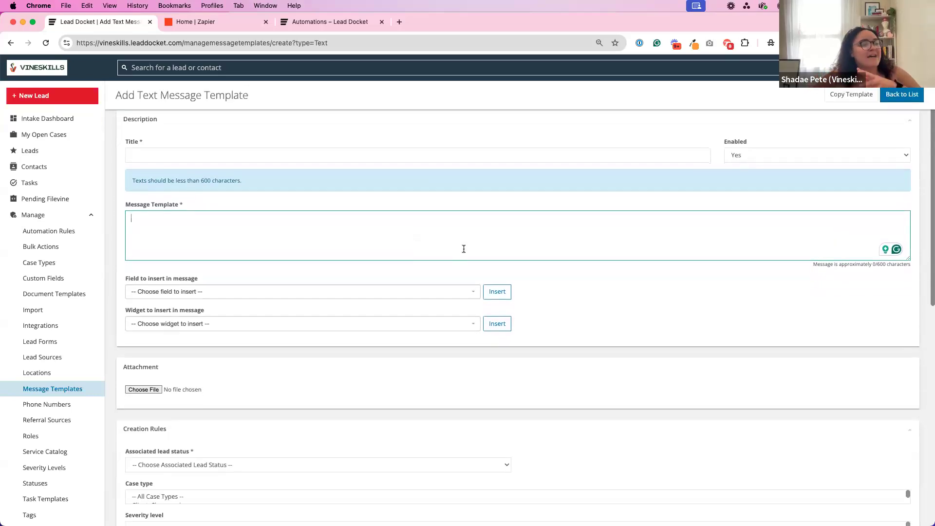
click(603, 277)
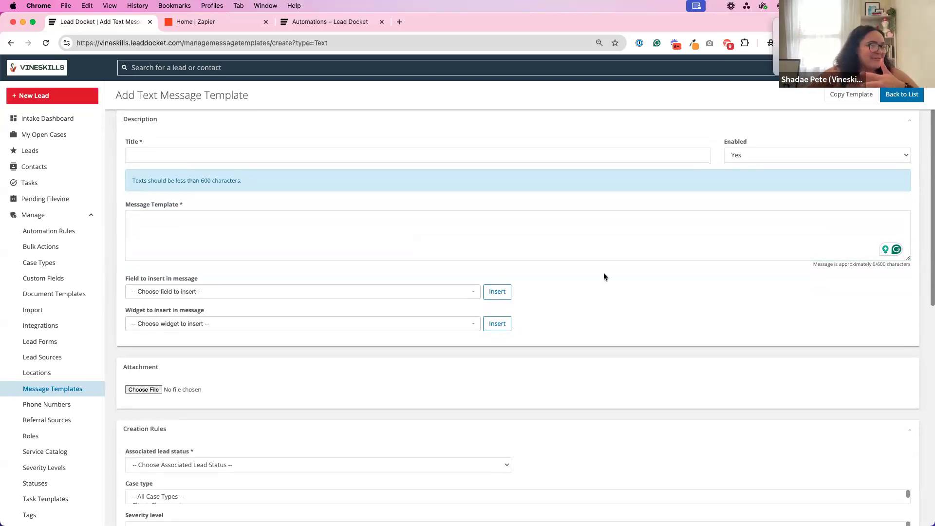
scroll(603, 277, down, 5)
scroll(603, 277, down, 2)
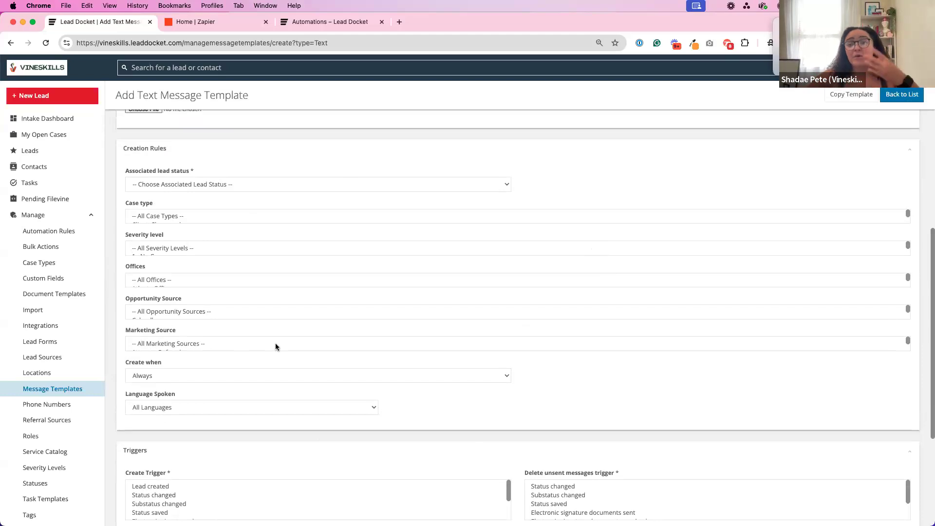
scroll(311, 275, up, 8)
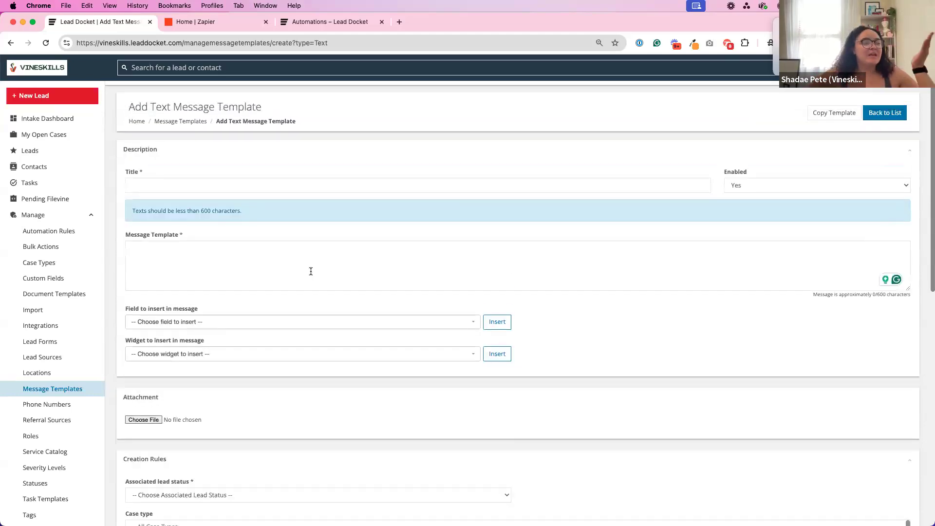
Title the template "Test Chase Text" and begin the message body with "Hi".
click(204, 187)
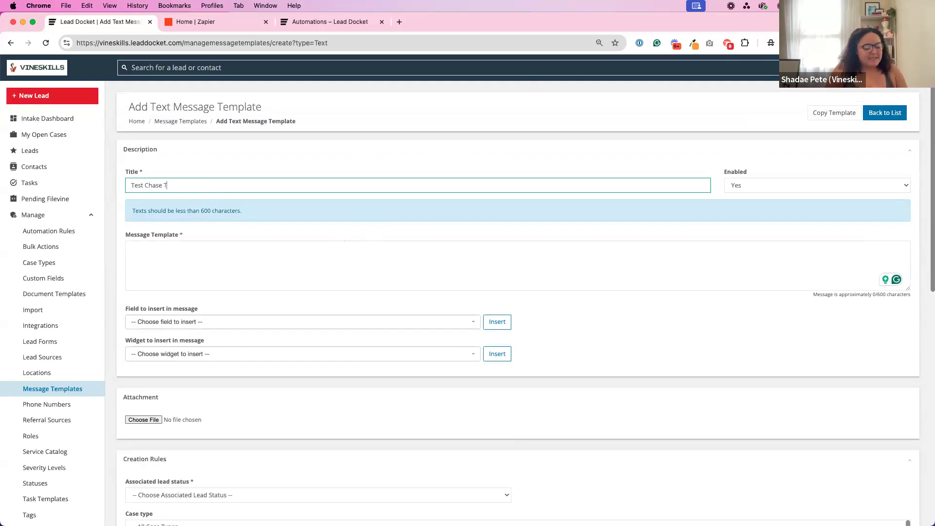
click(223, 251)
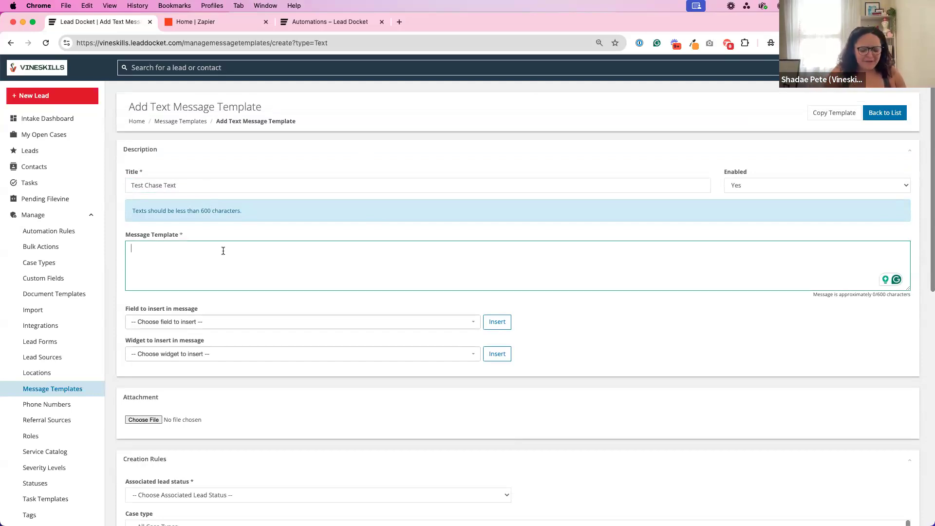
text(Hi)
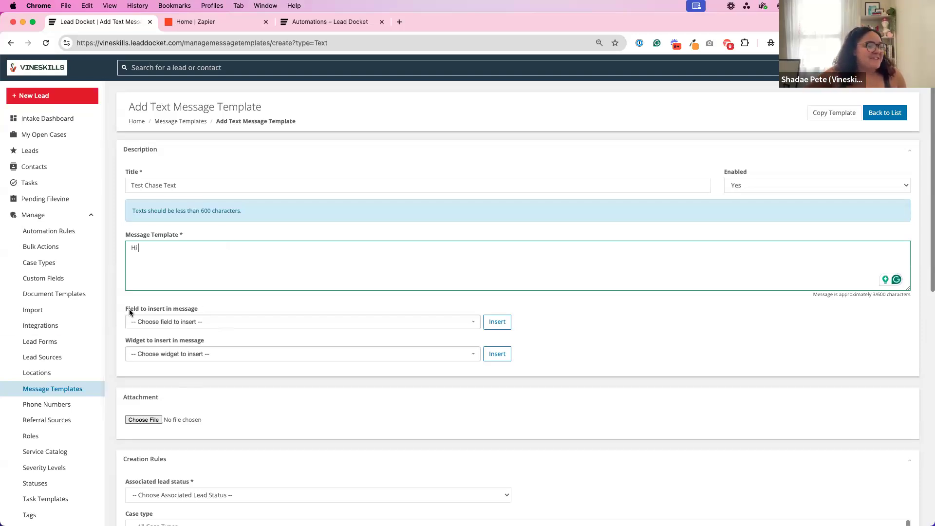
Insert the Client First Name merge field after the greeting in the message body.
drag(127, 310, 203, 311)
click(195, 312)
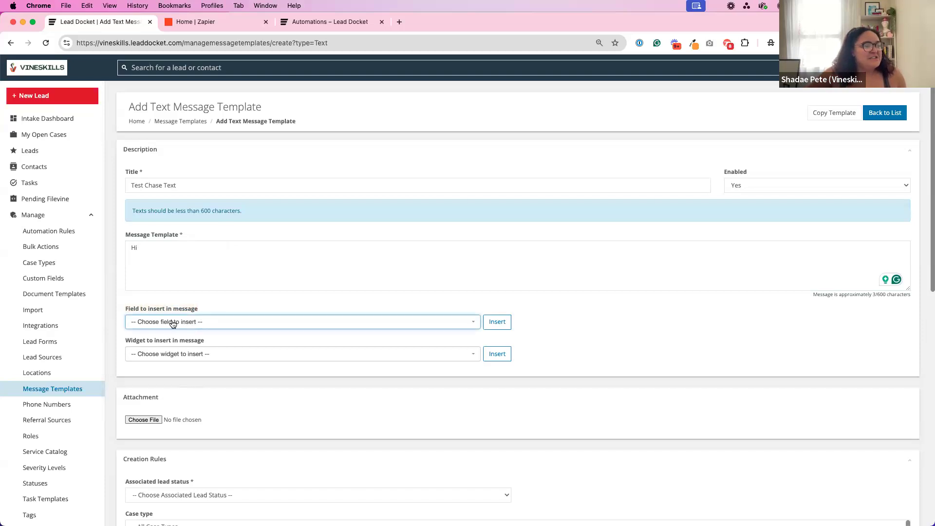
click(172, 324)
text(cli)
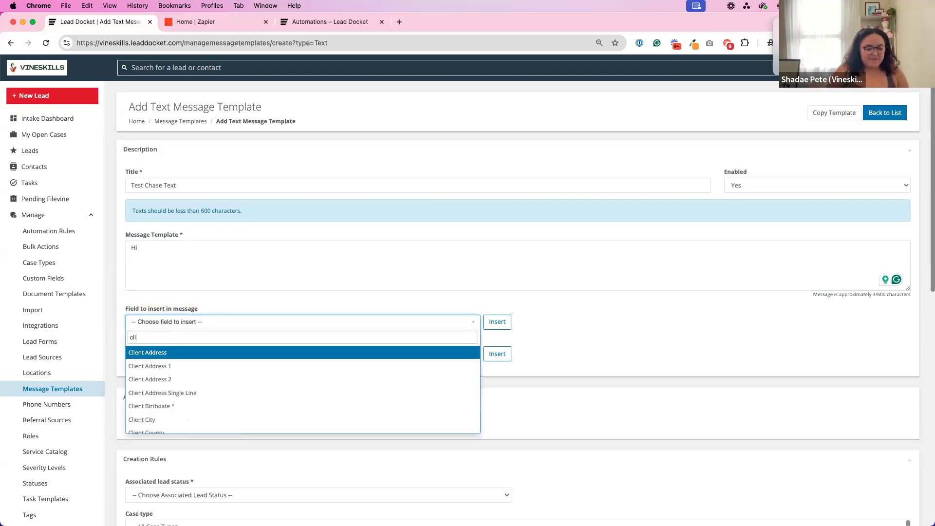
text(ent n)
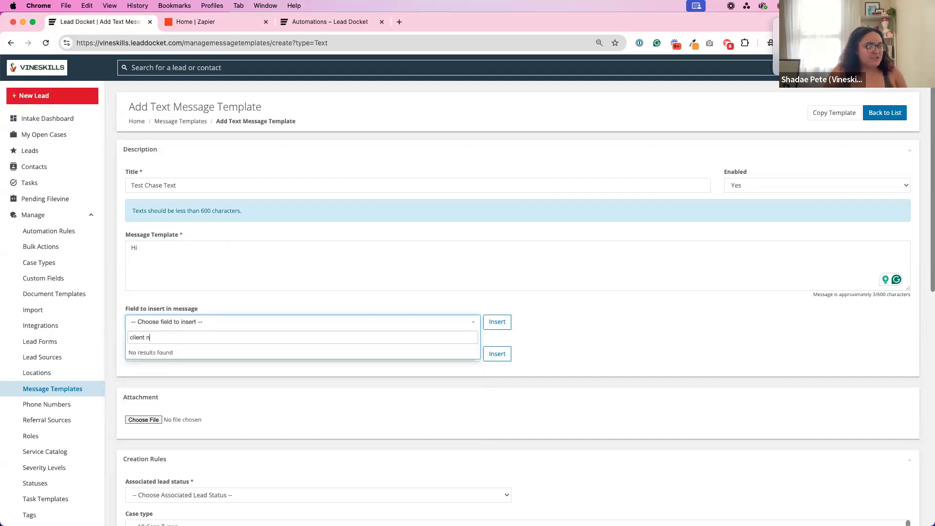
key(BackSpace)
key(BackSpace)
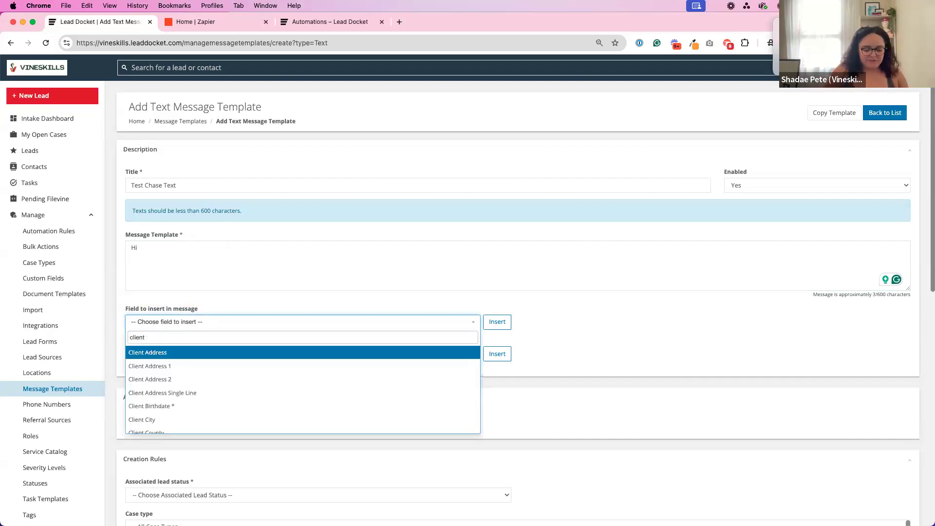
text(first)
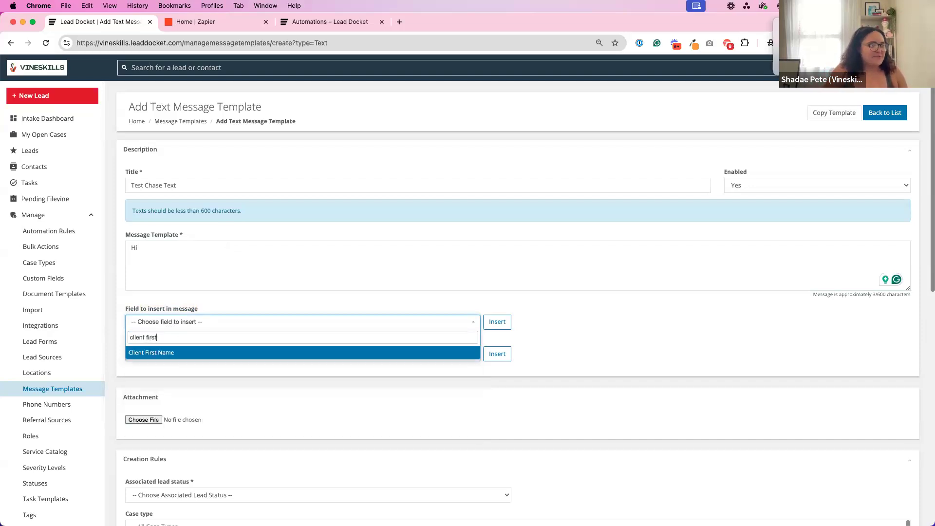
click(162, 352)
click(497, 321)
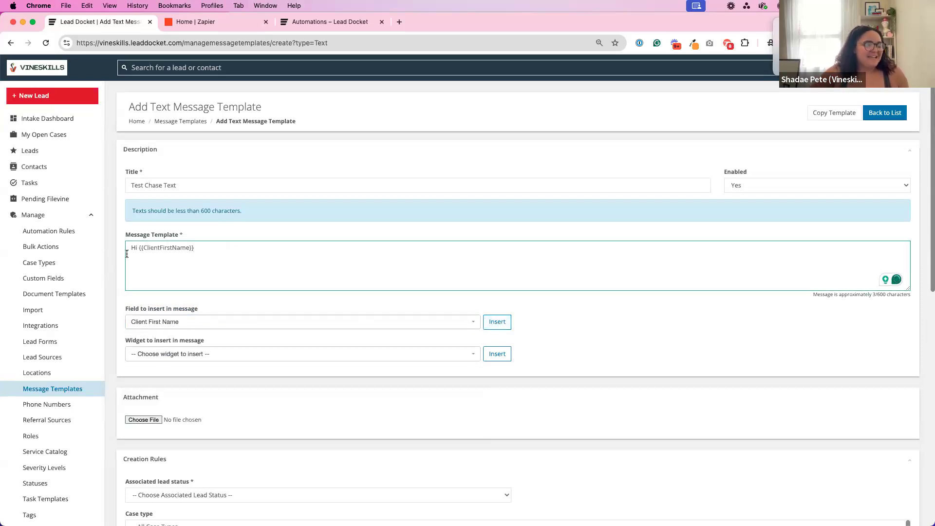
Add a comma after the name field, then "Please contact us at your earliest convenience." and "Thank you," as separate paragraphs.
drag(127, 250, 232, 244)
click(235, 250)
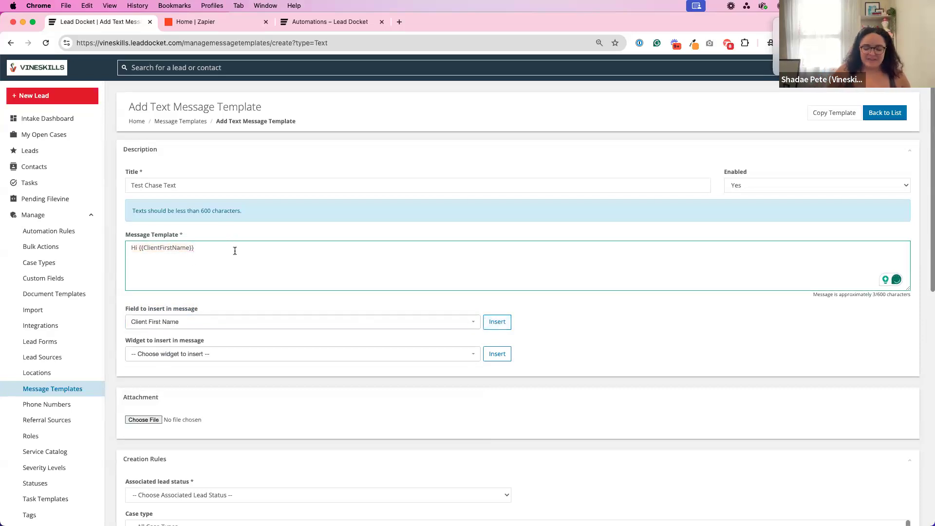
text(,)
key(Return)
key(Return)
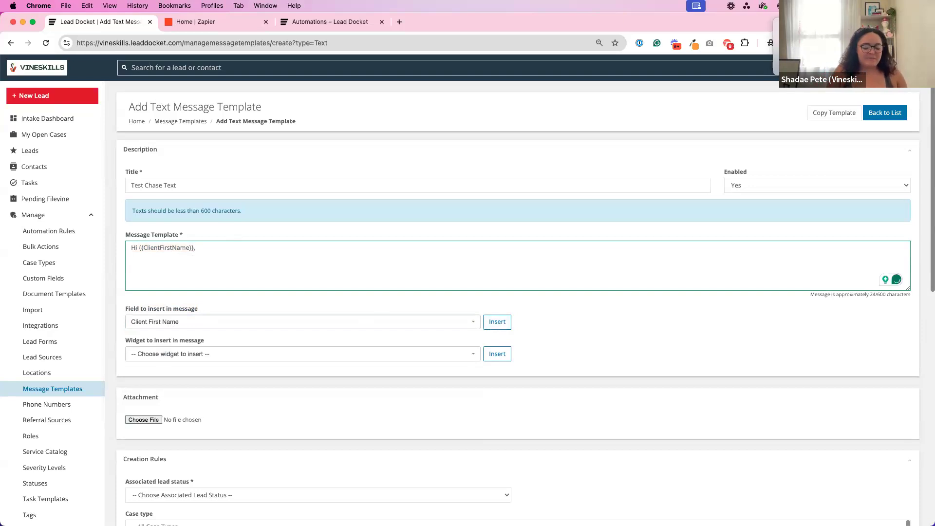
text(Please contact us at your)
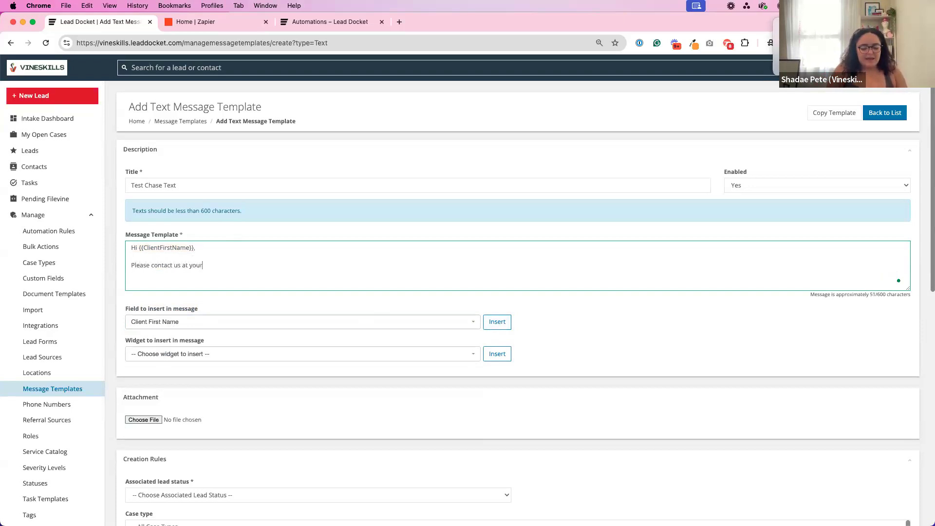
text( earliest conveni)
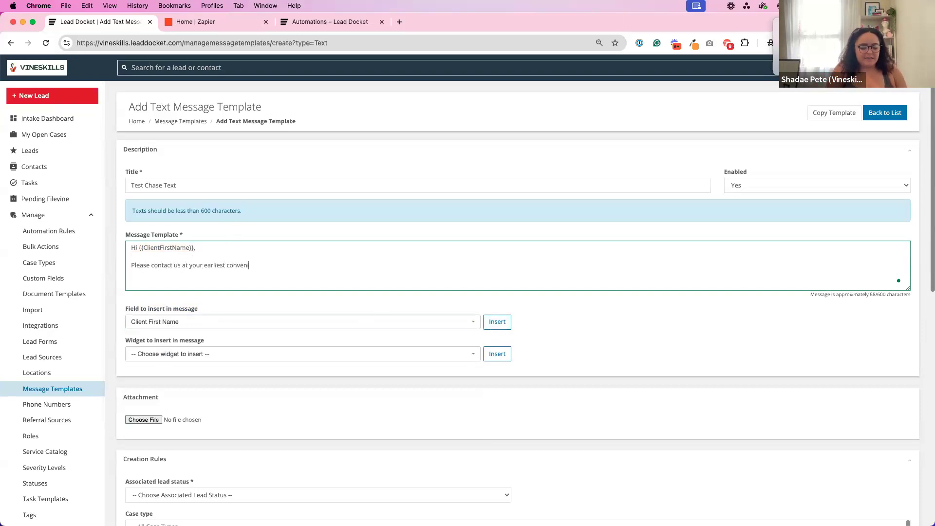
text(ence.)
key(Return)
key(Return)
text(Thank you,)
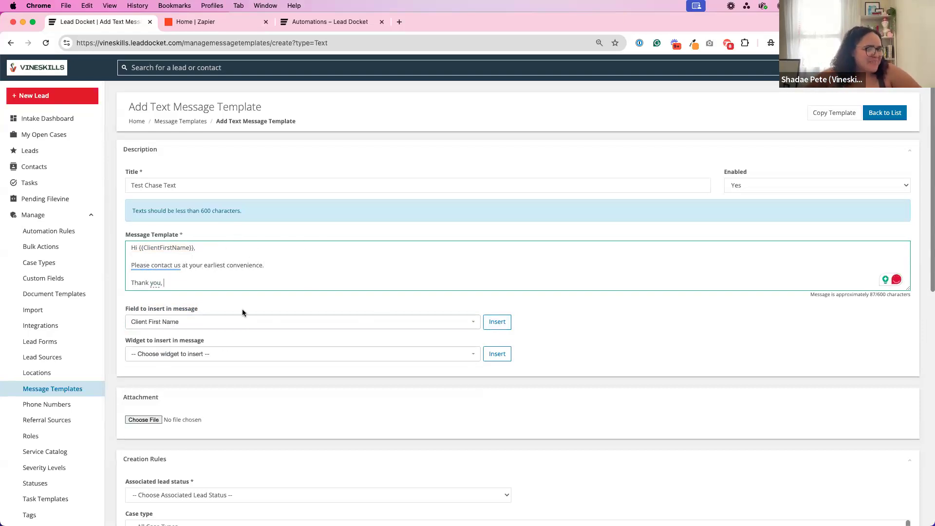
Set the associated lead status in the template's creation rules to Chase.
scroll(242, 312, down, 10)
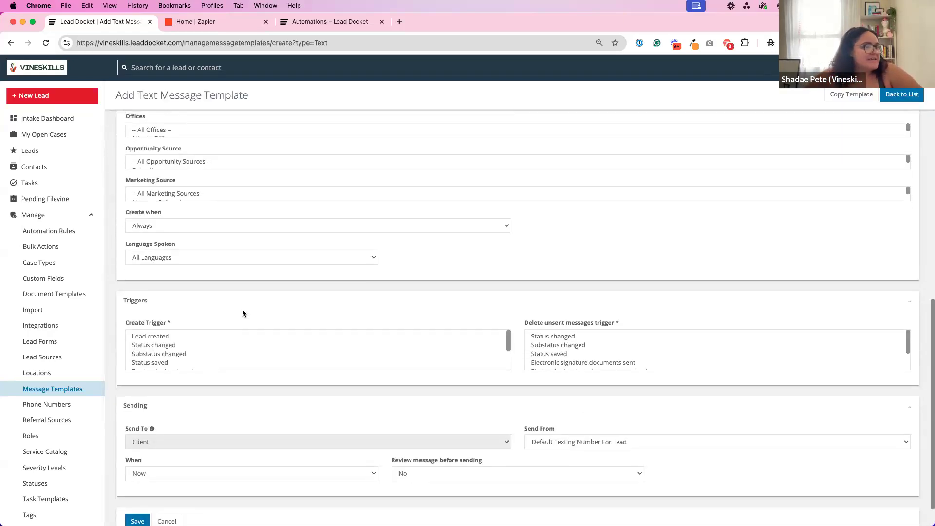
scroll(243, 312, up, 5)
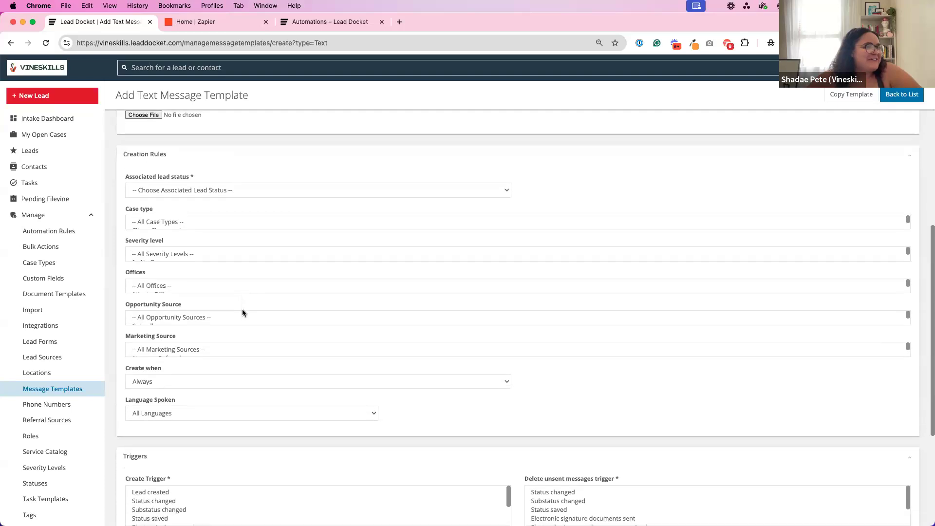
scroll(242, 313, down, 1)
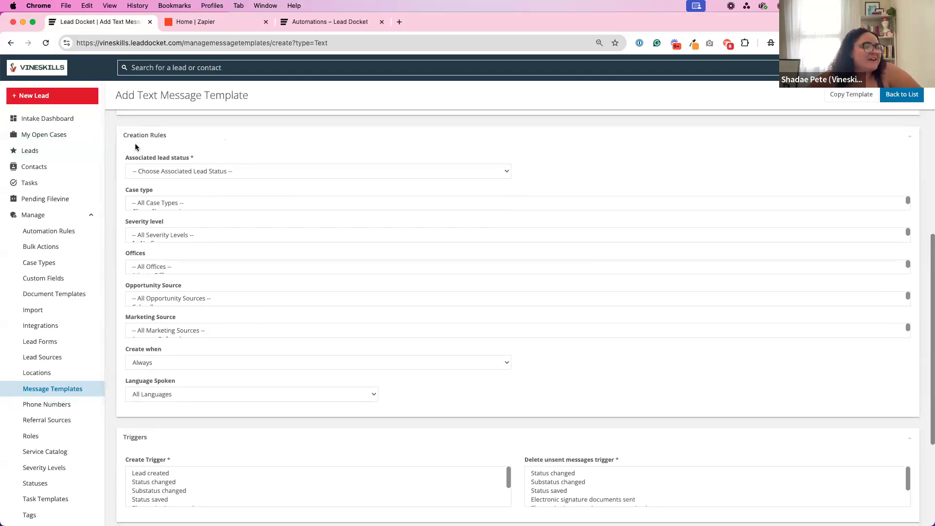
click(152, 168)
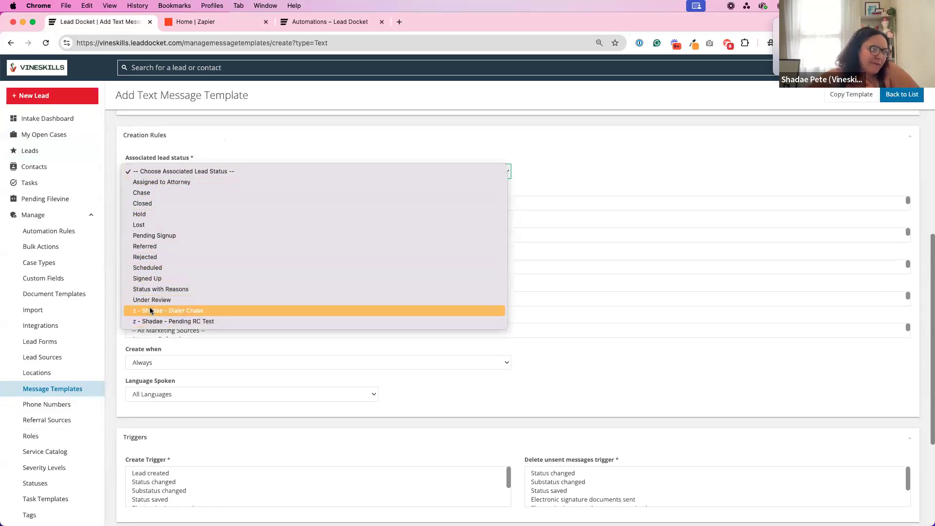
click(154, 193)
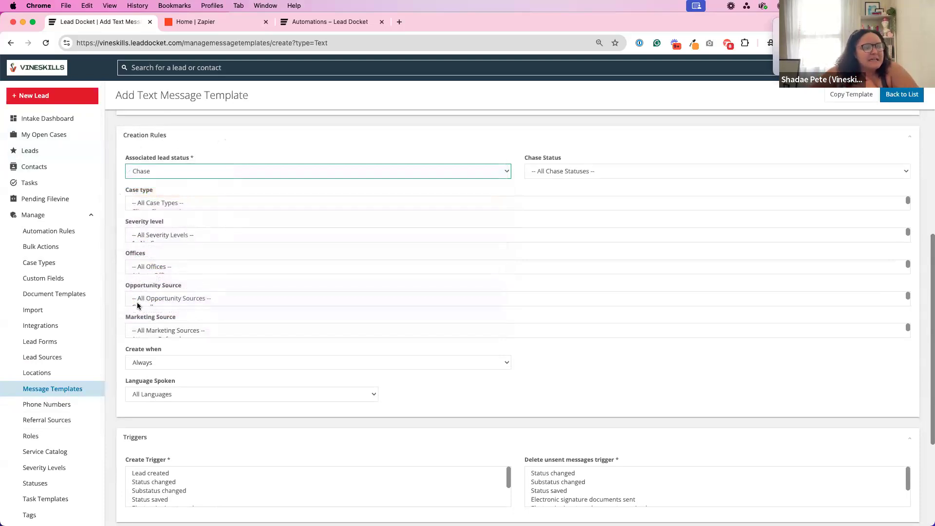
Select all case types and all severity levels in the creation rules, and keep the spoken language at All Languages.
click(163, 204)
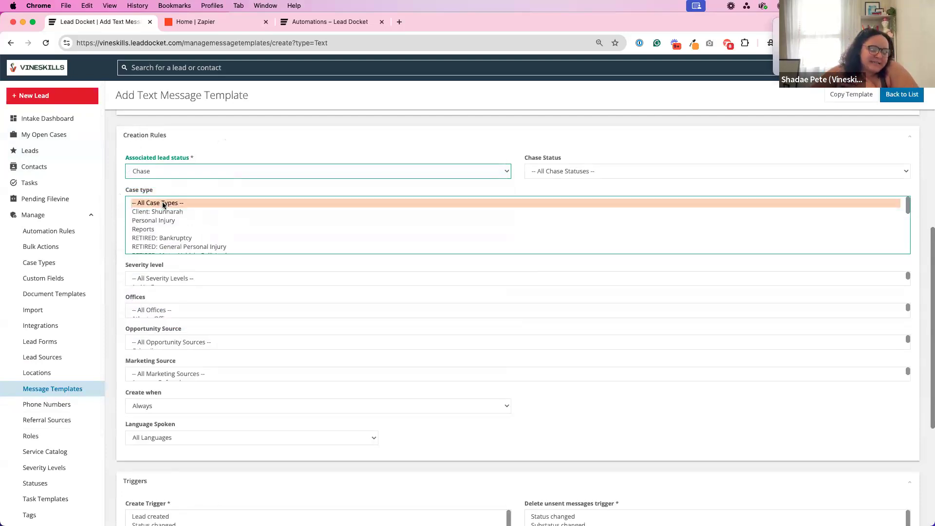
click(161, 279)
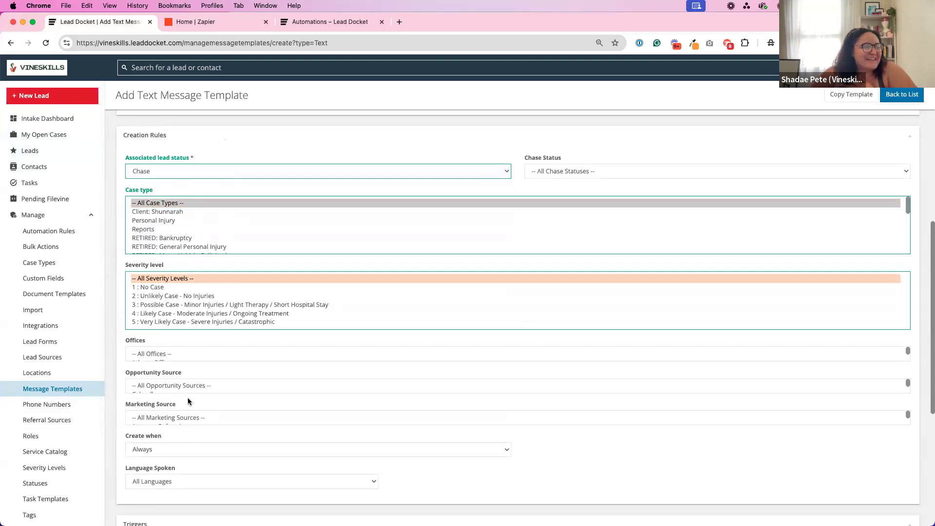
scroll(188, 400, down, 3)
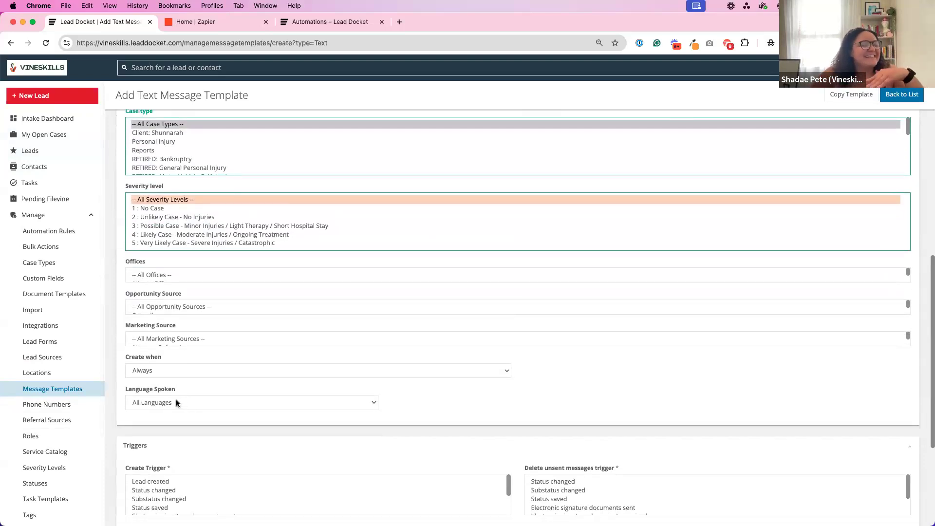
click(177, 401)
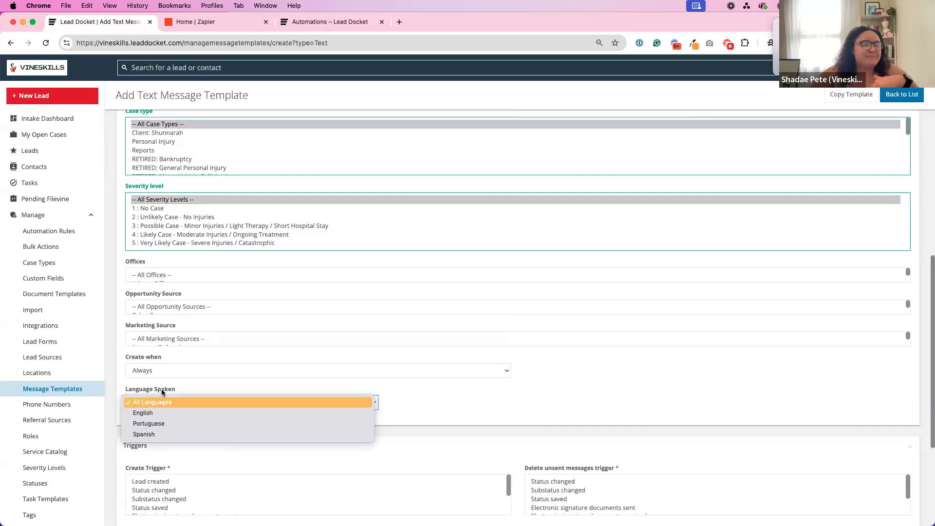
click(328, 383)
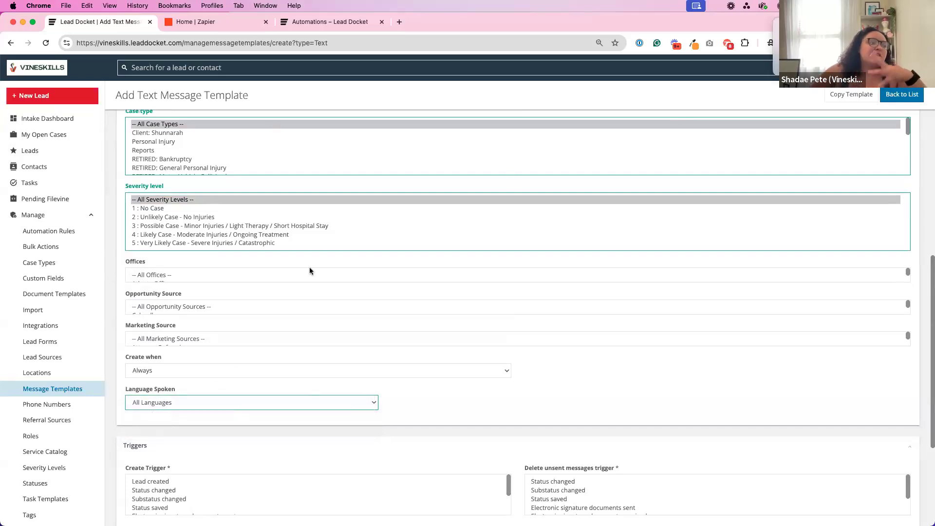
scroll(309, 267, up, 2)
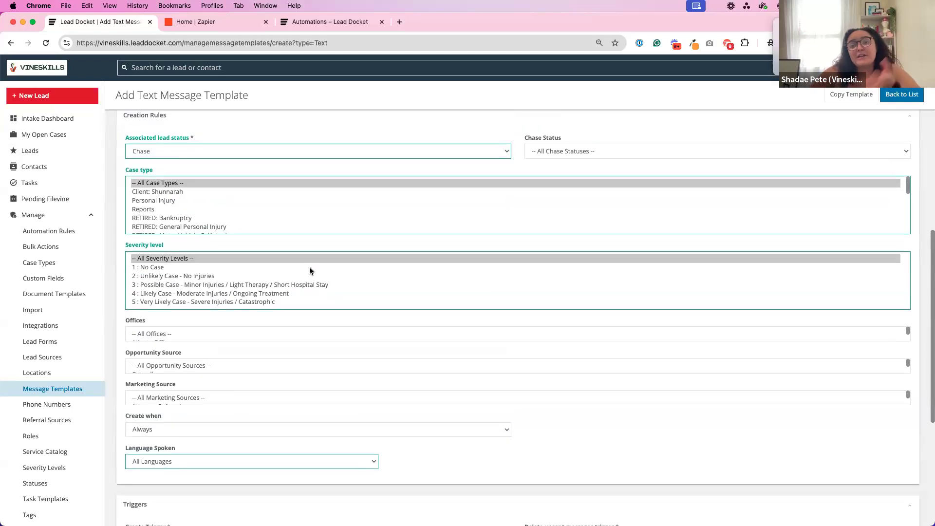
scroll(316, 285, down, 5)
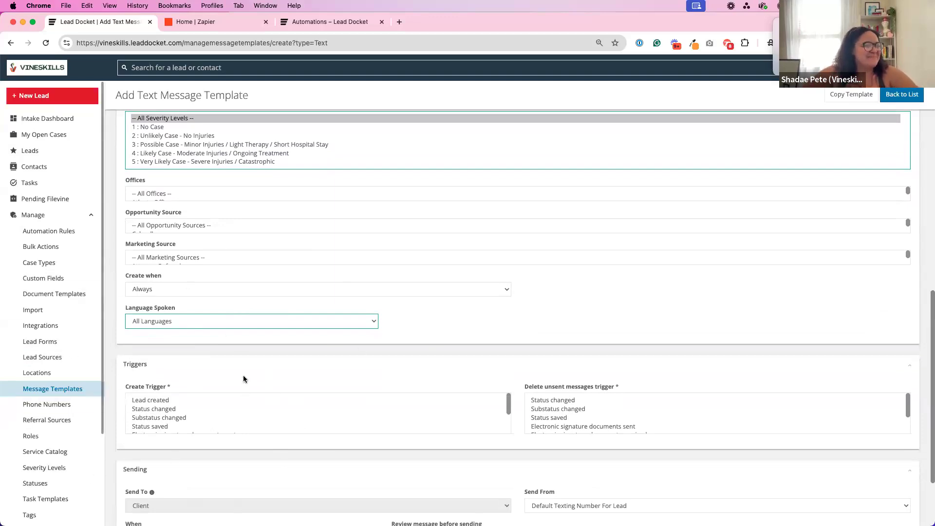
Look through the create trigger options and set the create trigger to Lead created.
scroll(203, 399, down, 3)
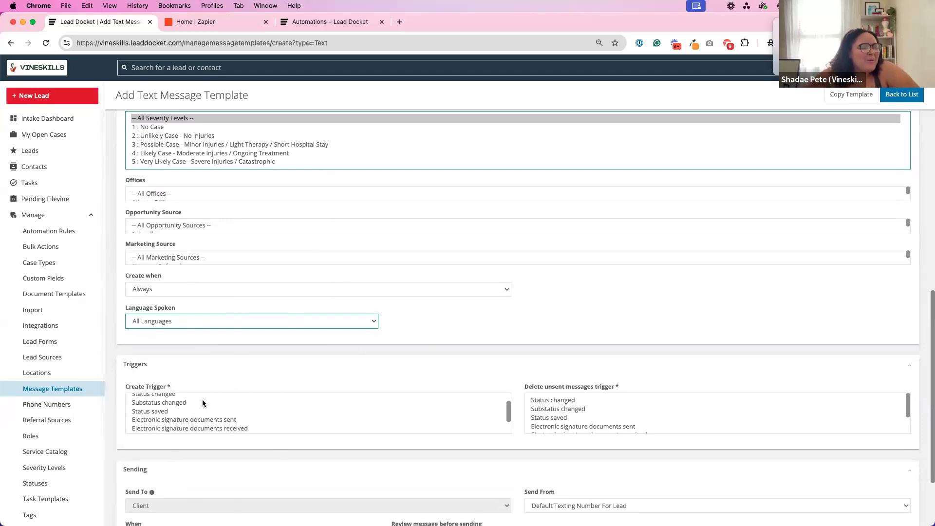
scroll(203, 399, up, 3)
scroll(203, 400, down, 2)
scroll(202, 399, up, 2)
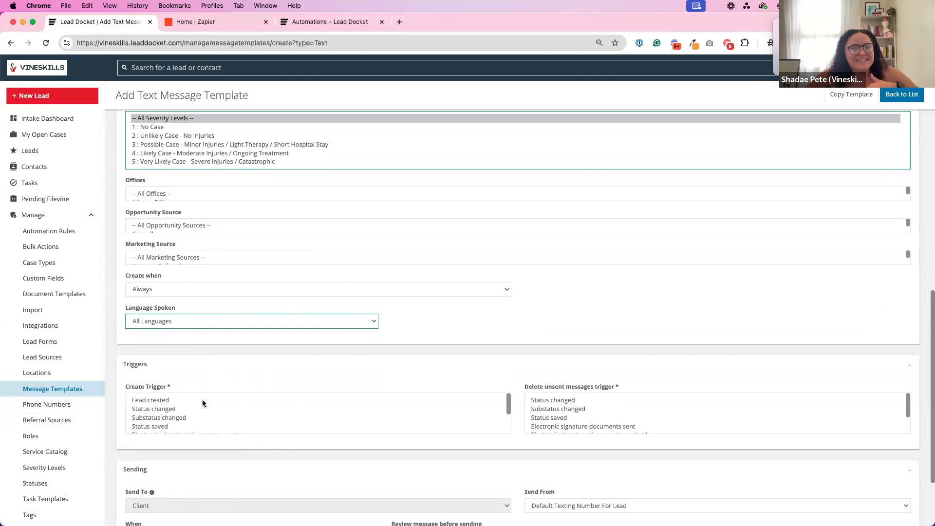
click(171, 400)
click(177, 409)
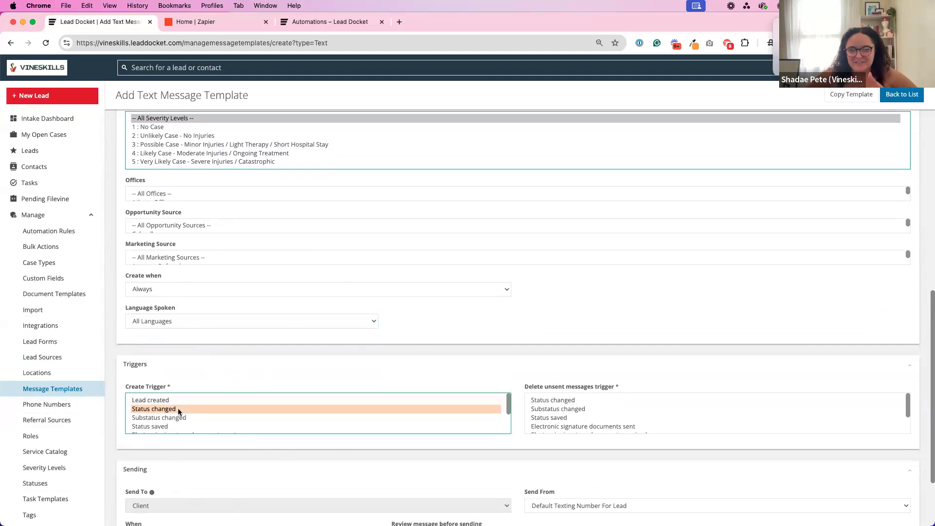
click(169, 398)
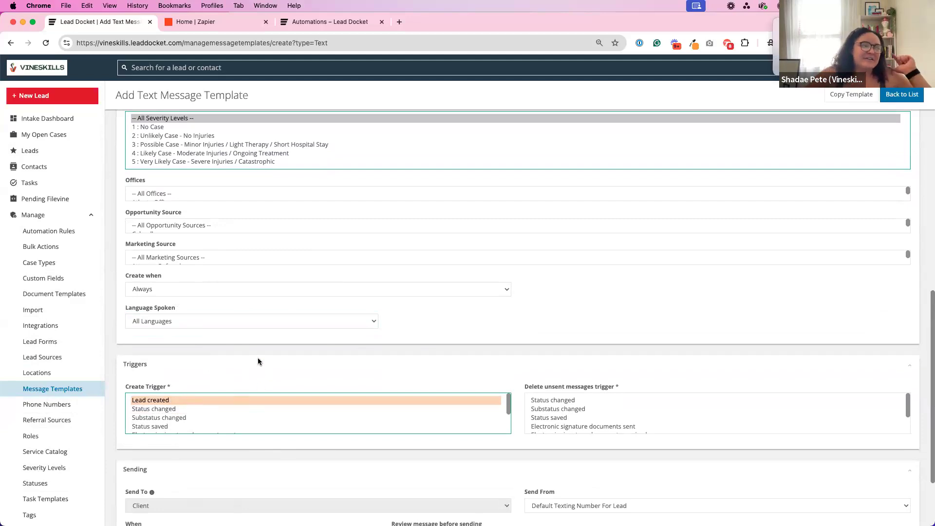
Open the new lead form in a separate browser tab, view its intake and contact fields, and close it.
scroll(252, 350, up, 3)
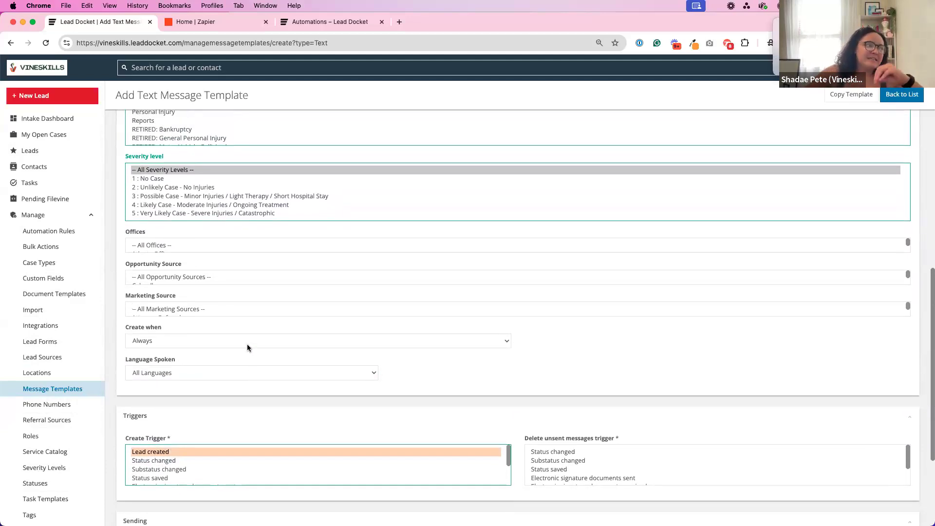
right_click(27, 93)
click(45, 98)
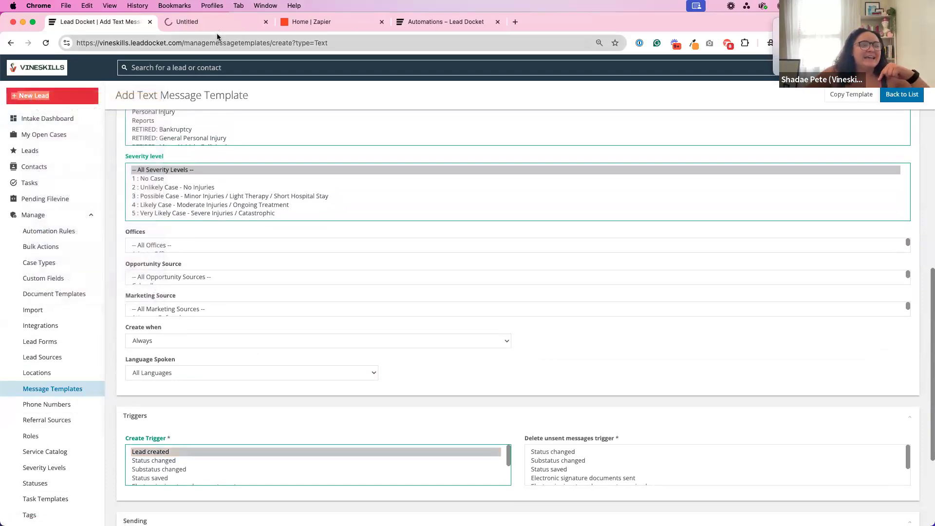
scroll(246, 153, up, 7)
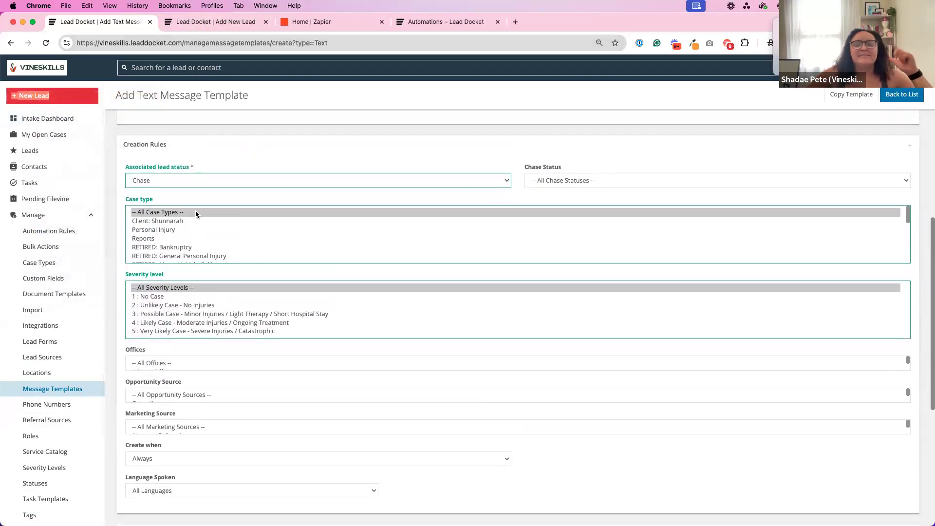
scroll(195, 210, down, 5)
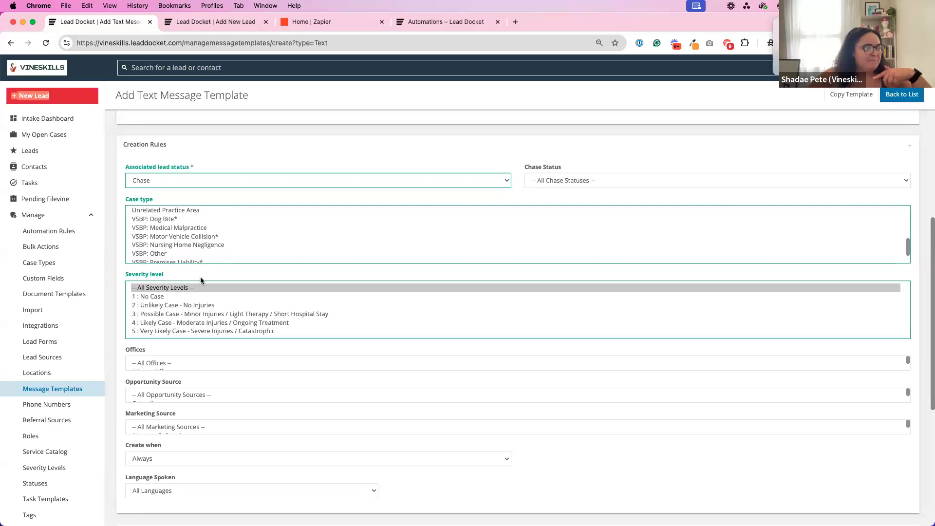
scroll(200, 277, down, 3)
scroll(200, 277, down, 2)
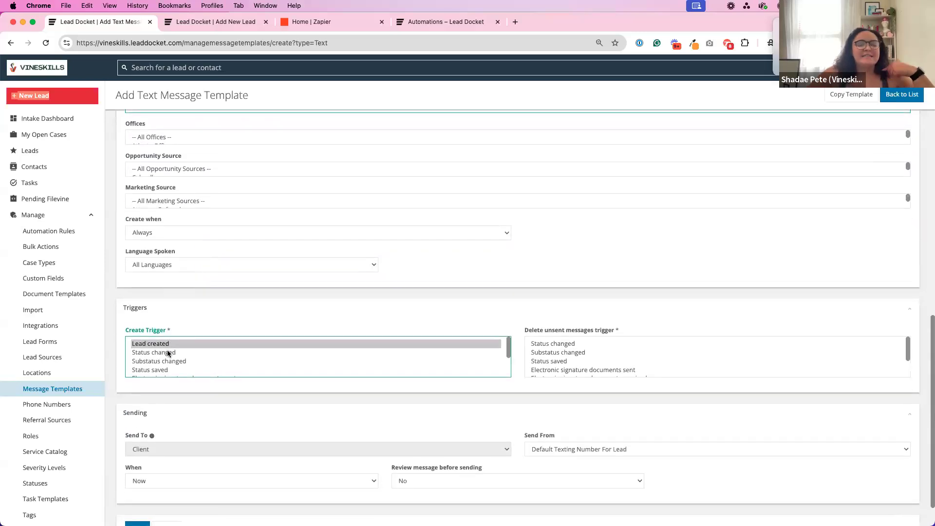
click(210, 22)
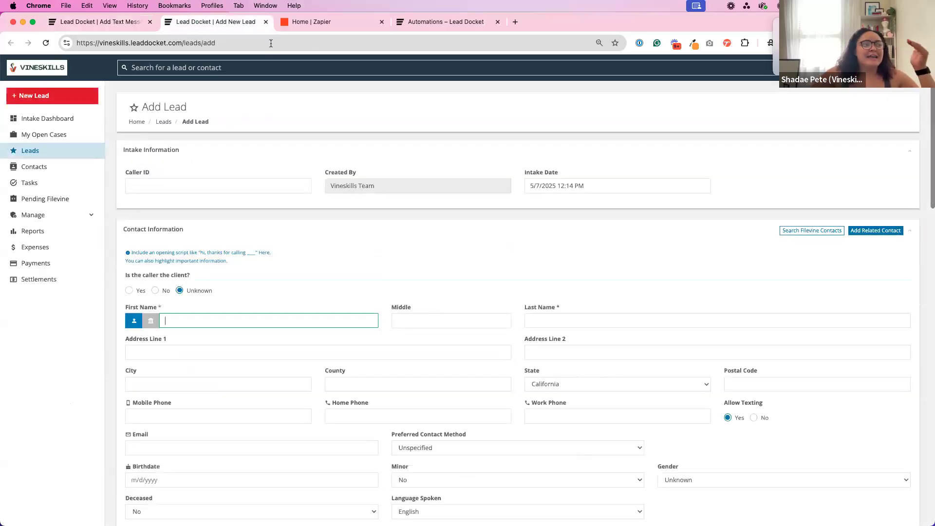
click(265, 21)
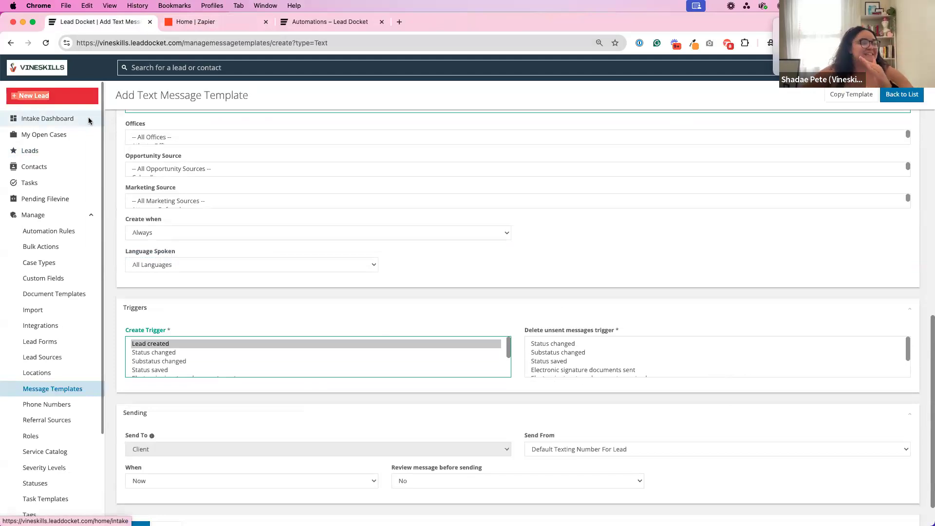
Open the intake dashboard in a separate browser tab and open the Chase lead that is at its second attempt.
right_click(91, 119)
click(129, 122)
click(214, 21)
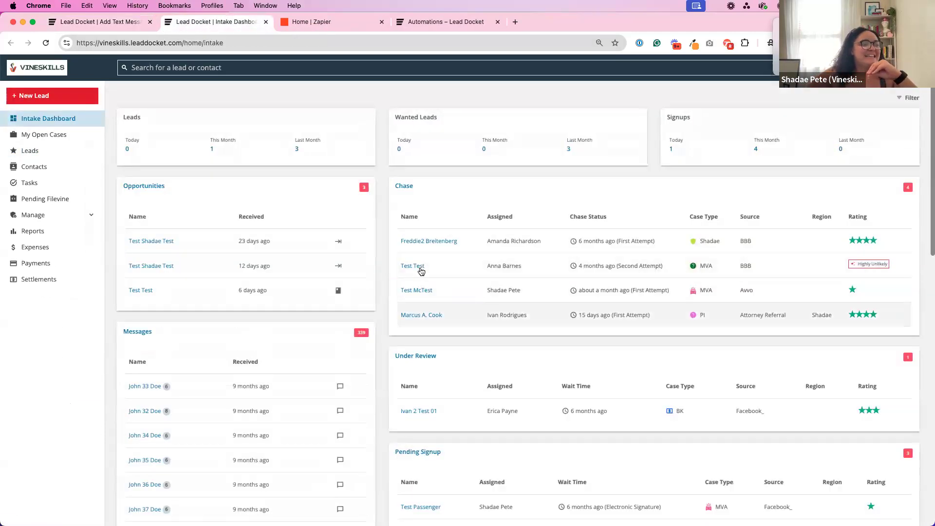
click(414, 266)
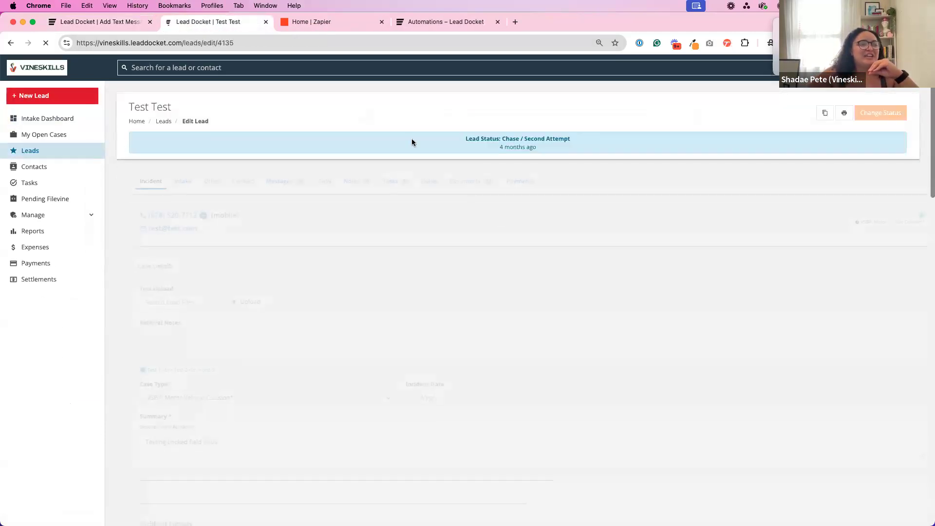
Return to the text message template and set its create trigger to Substatus changed.
click(85, 22)
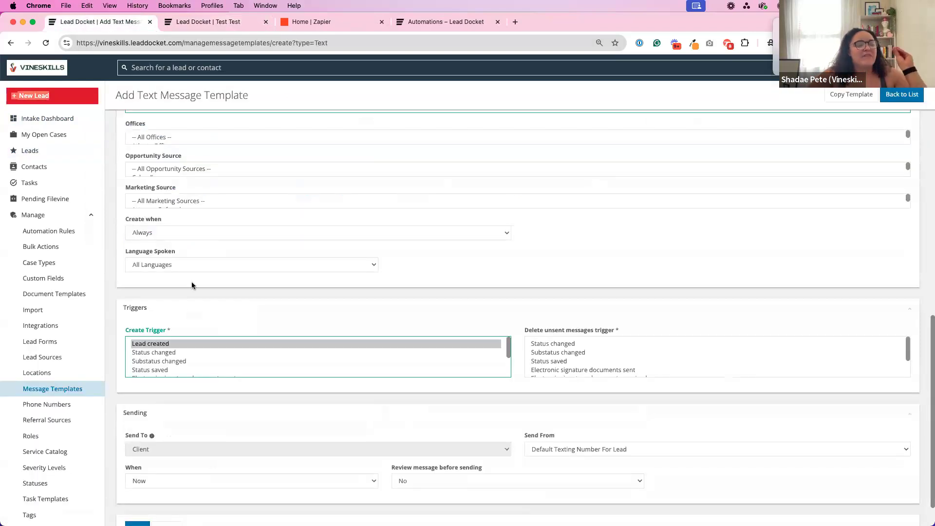
click(174, 351)
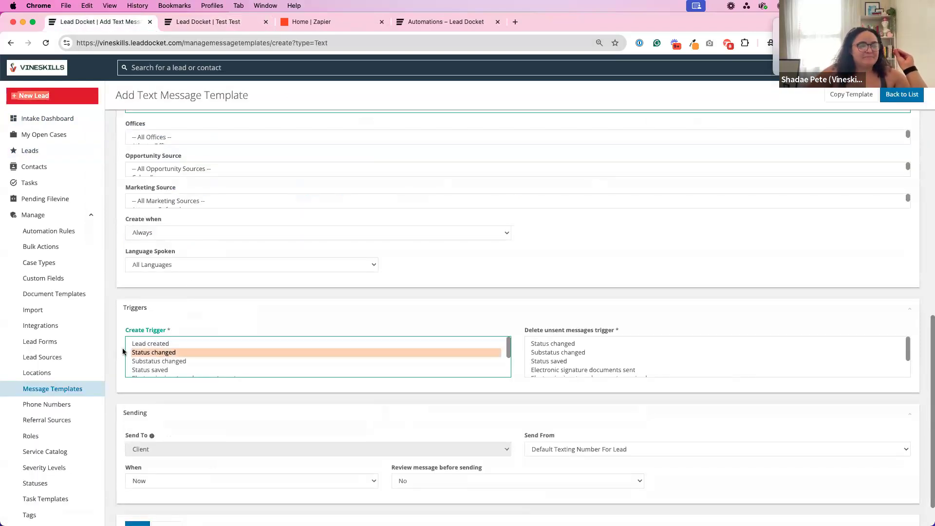
click(161, 361)
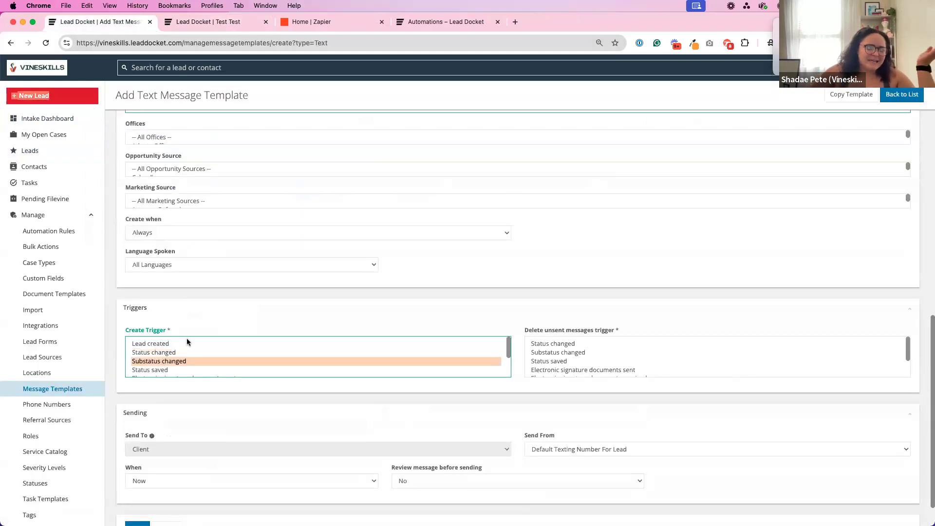
Start a status change on the open test lead, choose Chase as lead status, and show the chase status options.
click(208, 21)
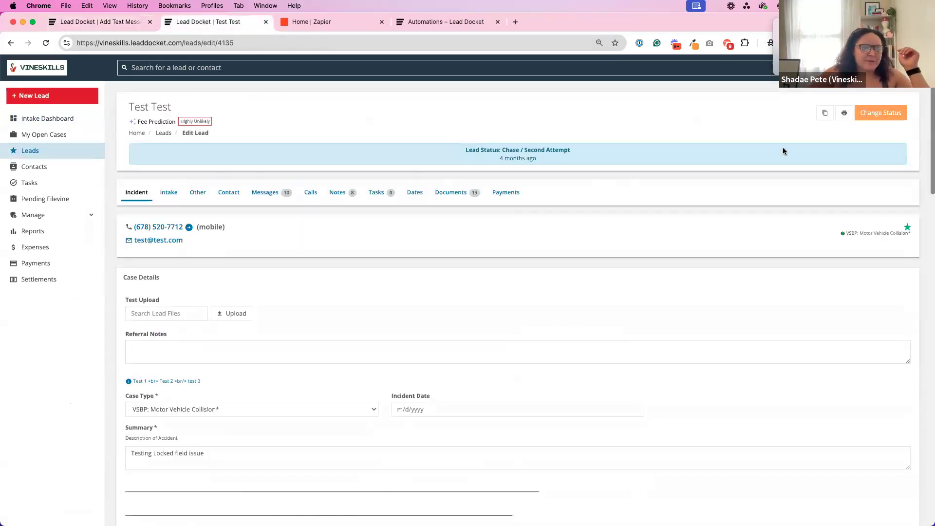
click(871, 115)
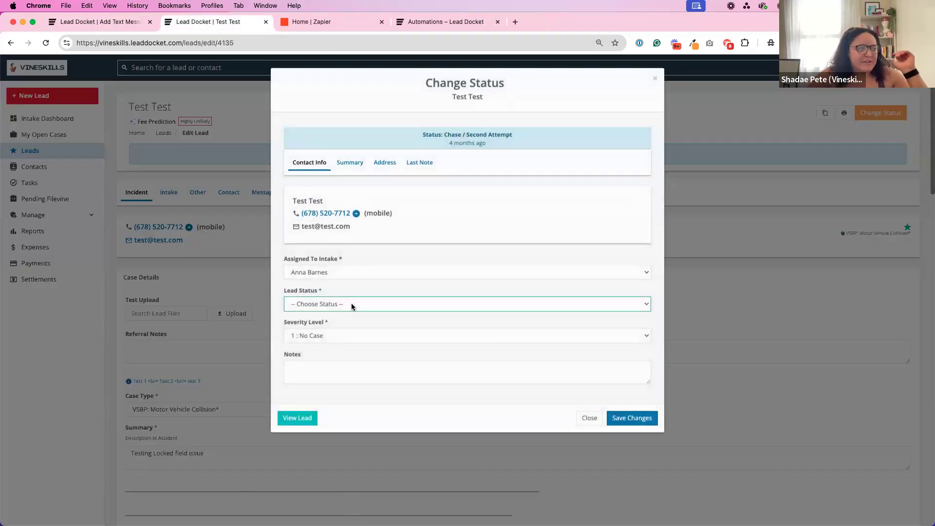
click(344, 303)
click(343, 326)
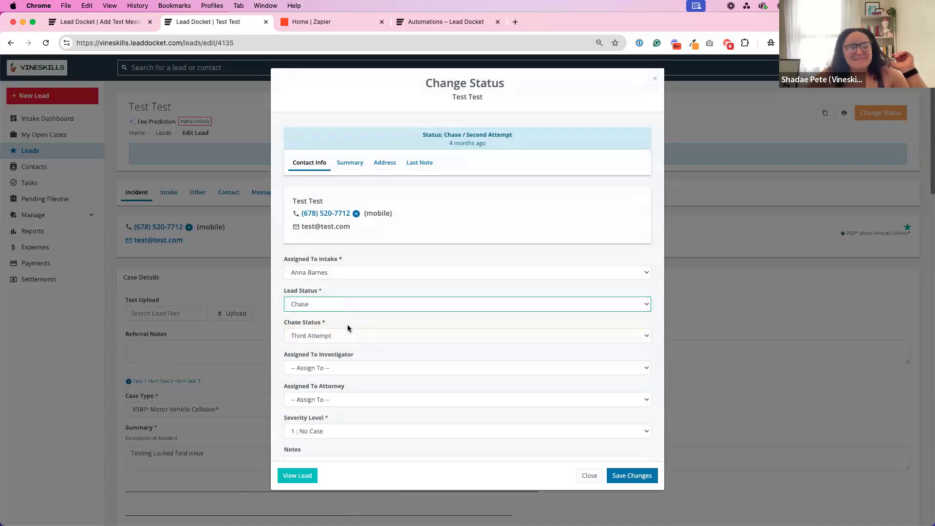
click(325, 336)
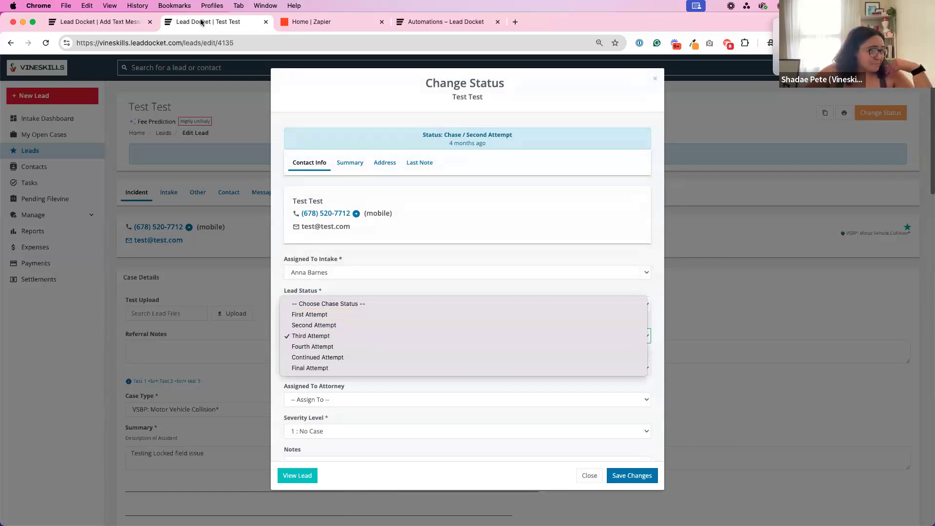
Return to the text message template and set its create trigger to Status saved.
click(118, 24)
click(119, 24)
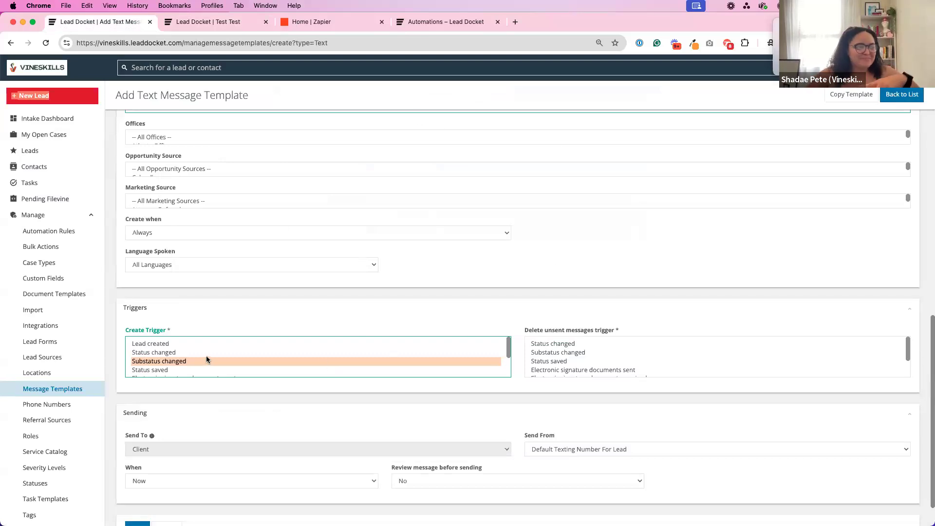
drag(184, 376, 151, 373)
click(172, 346)
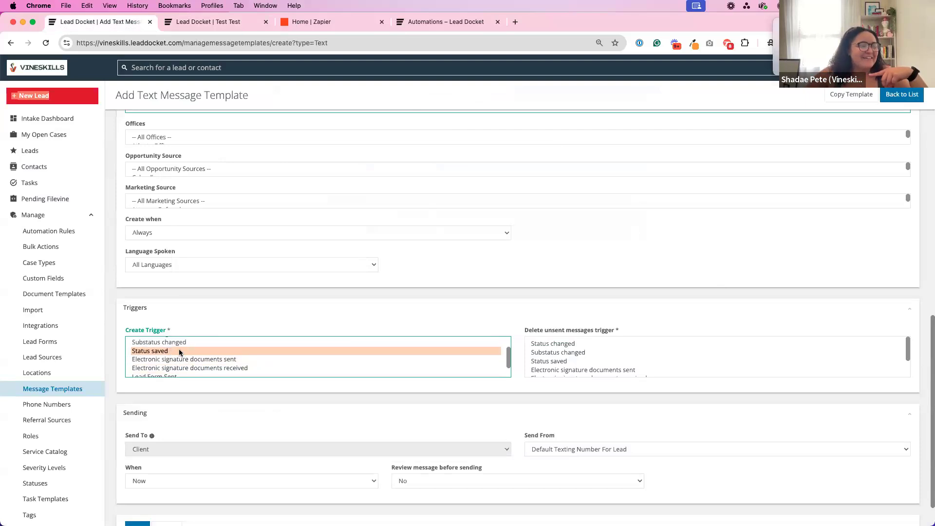
scroll(190, 353, up, 5)
scroll(196, 390, down, 2)
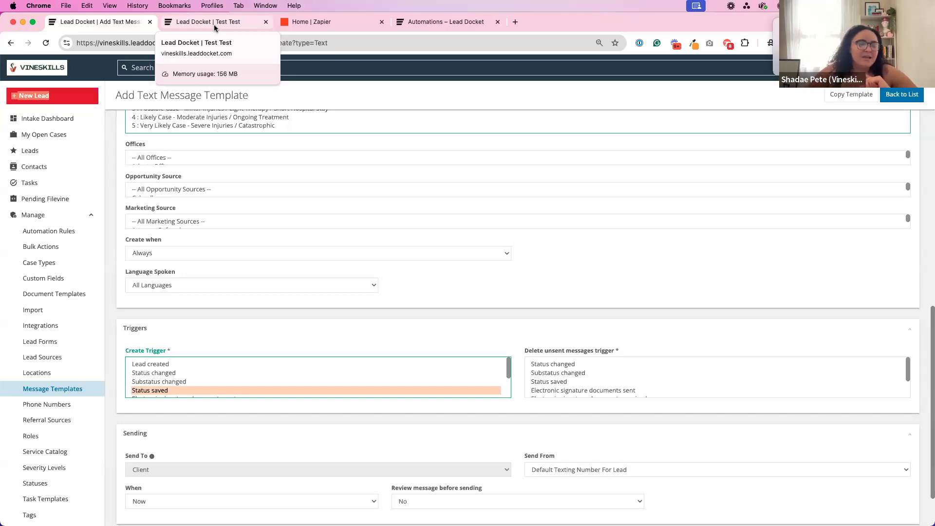
Try Lead created, Status changed and Substatus changed as the text message template's create trigger, alone and in combination.
drag(175, 364, 175, 390)
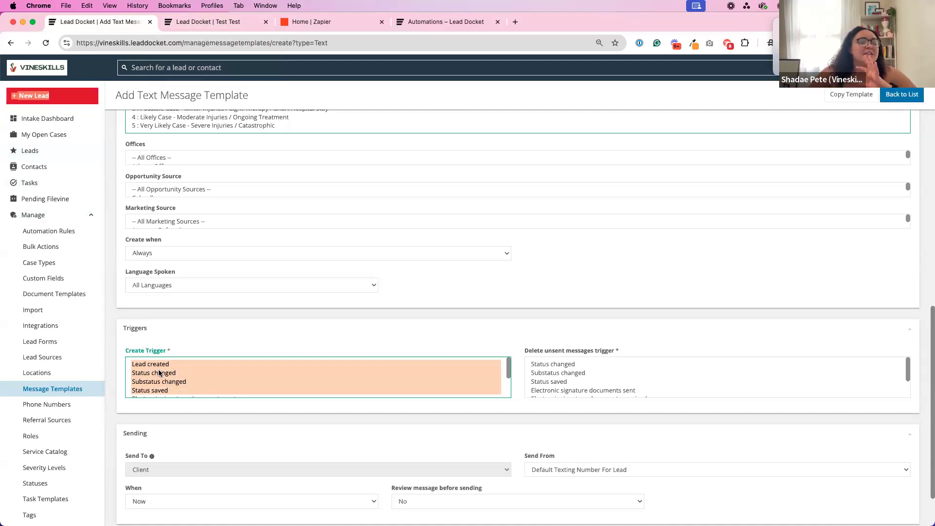
click(159, 373)
drag(172, 365, 149, 368)
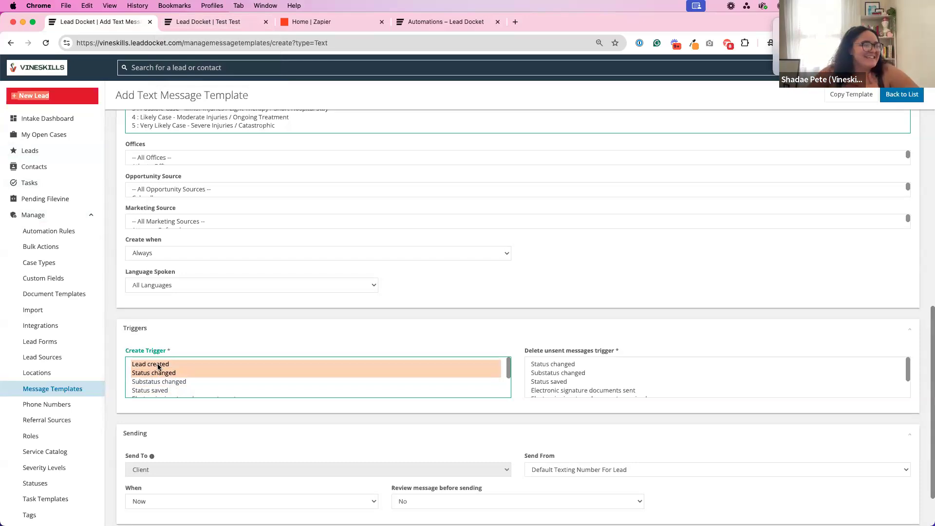
click(155, 368)
click(156, 371)
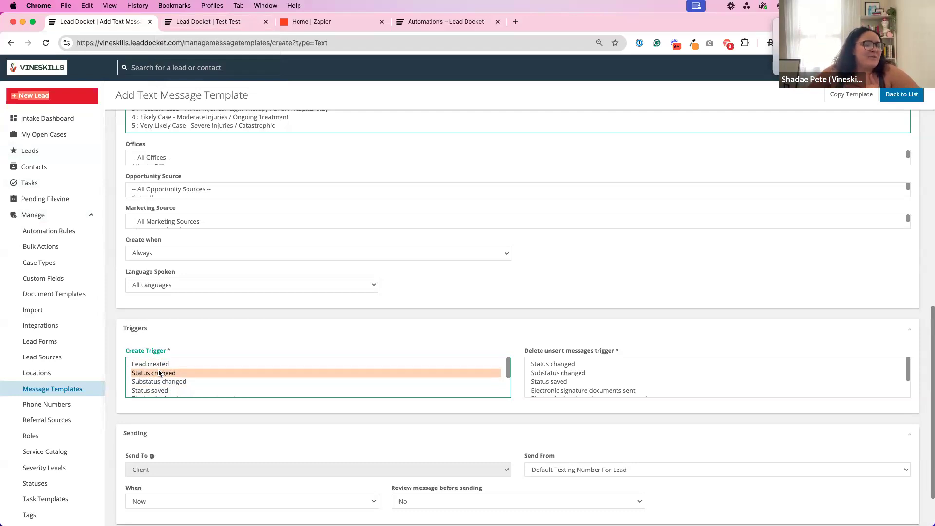
click(161, 366)
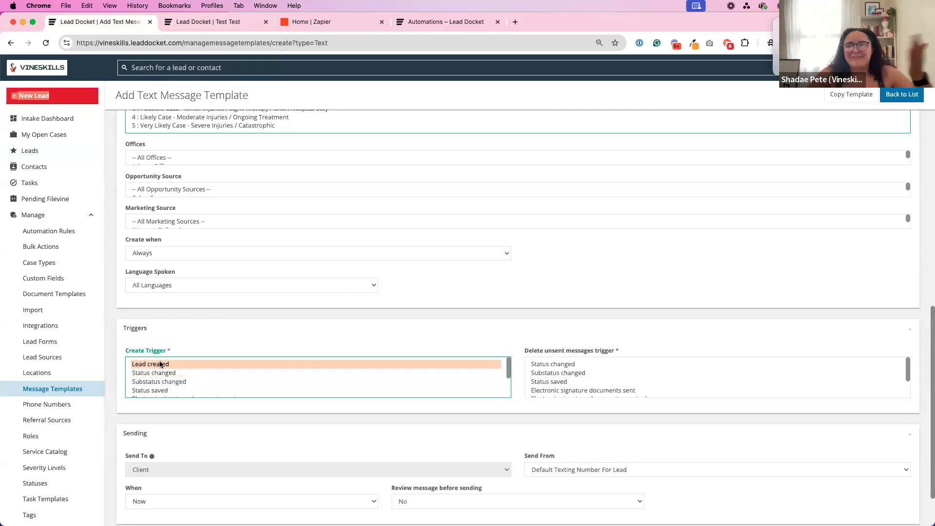
drag(165, 373, 159, 366)
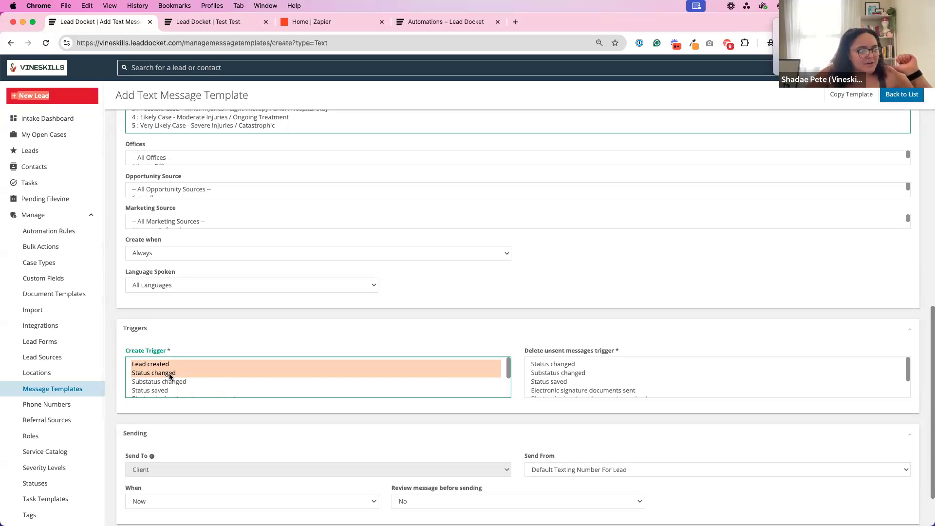
click(171, 380)
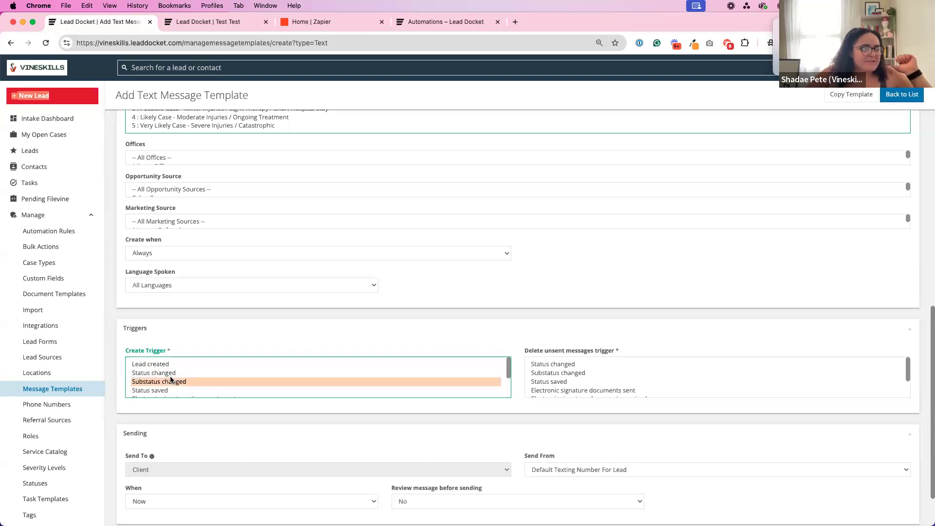
Try Electronic signature documents sent, followed by Electronic signature documents received, as the template's create trigger.
scroll(171, 380, down, 2)
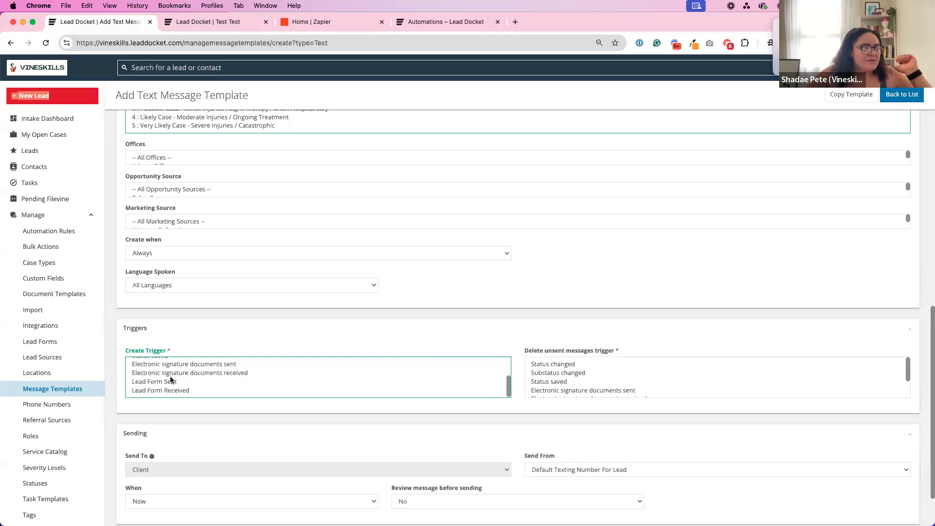
click(139, 364)
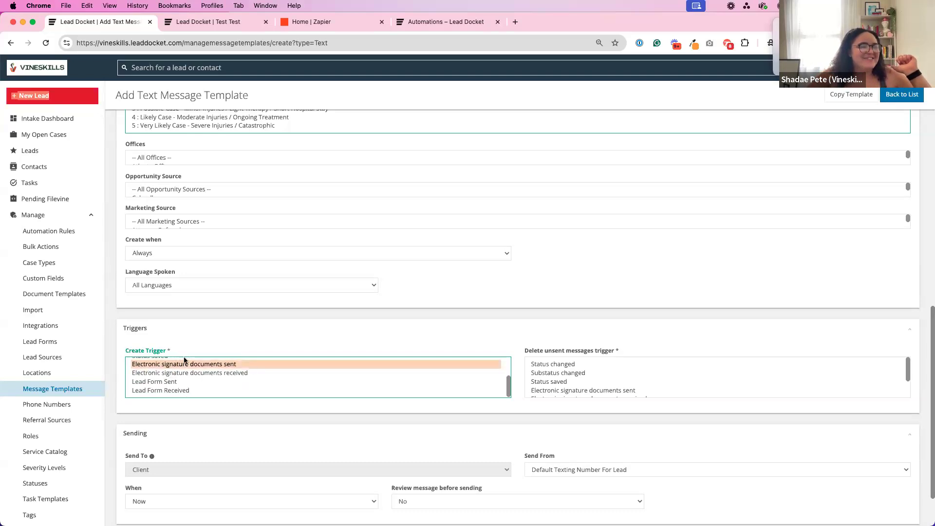
click(214, 373)
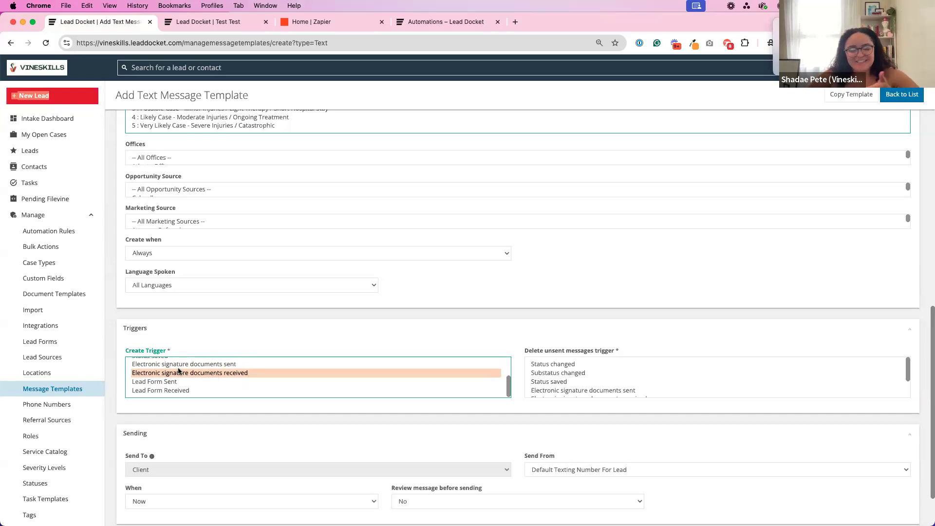
Compare Lead Form Sent and Lead Form Received as the create trigger, ending on Lead Form Received.
click(167, 382)
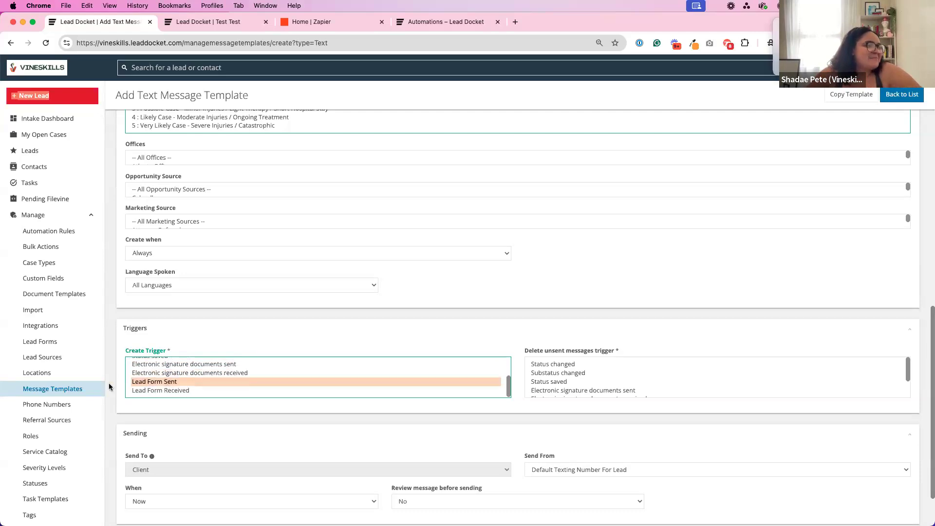
click(157, 390)
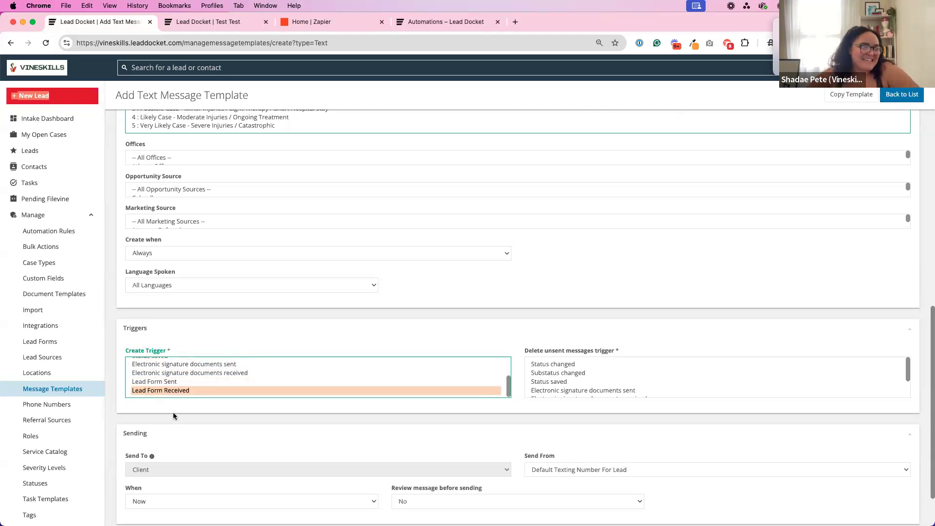
click(173, 413)
click(146, 381)
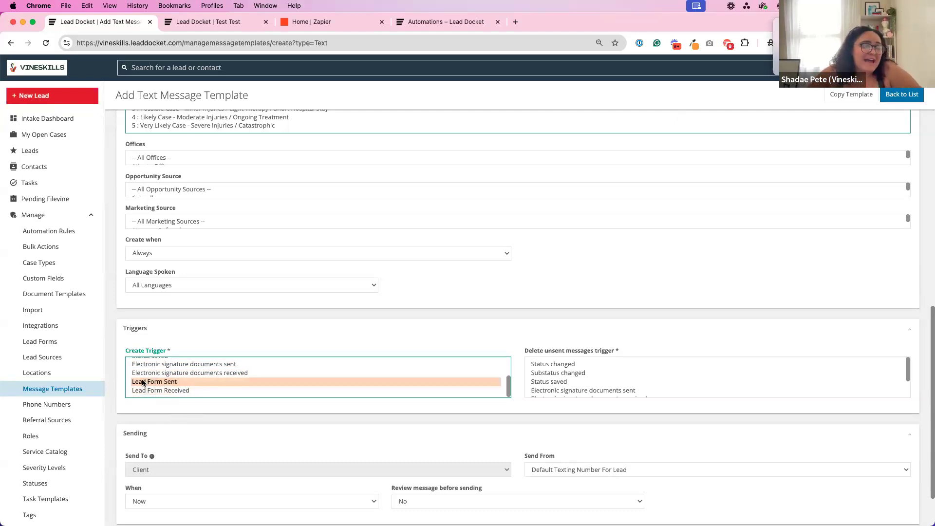
click(170, 390)
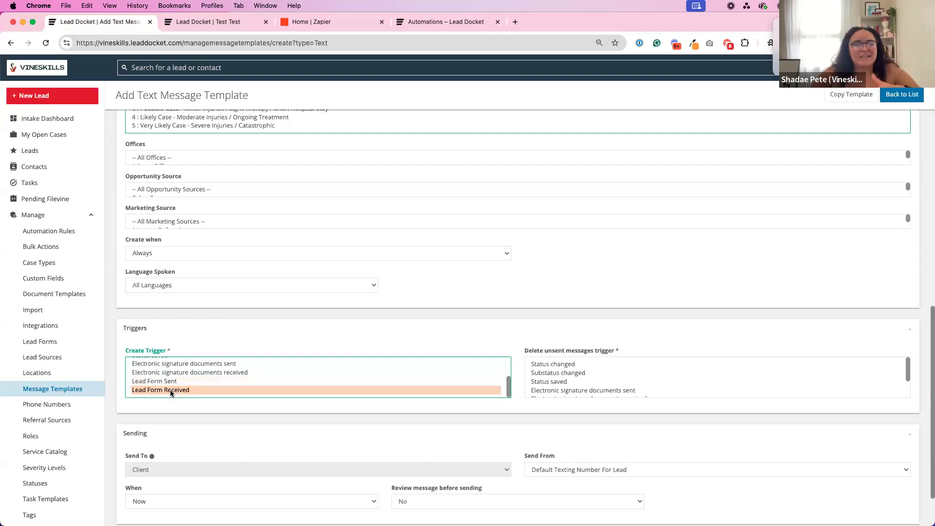
Review the template's creation rules, from case type and severity level to offices, opportunity and marketing sources, and triggers.
click(205, 422)
scroll(205, 422, down, 3)
scroll(285, 212, up, 10)
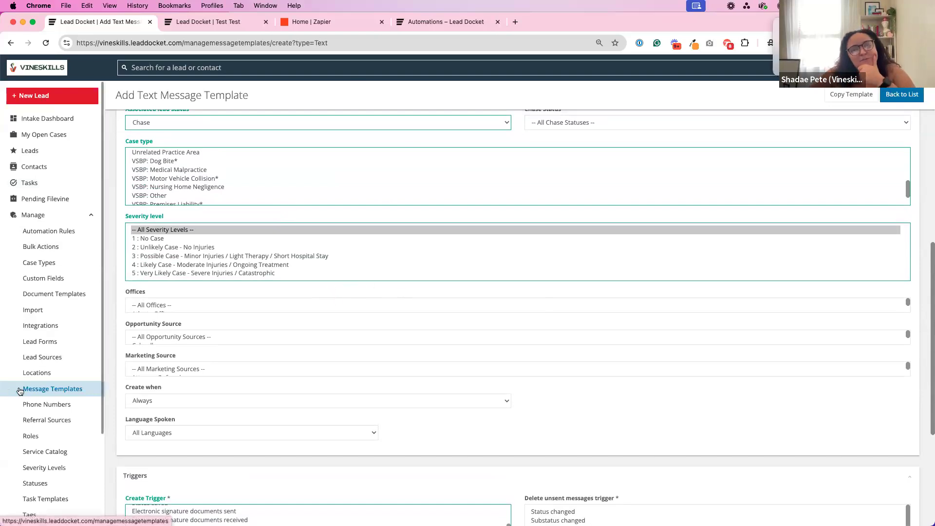
scroll(239, 359, down, 1)
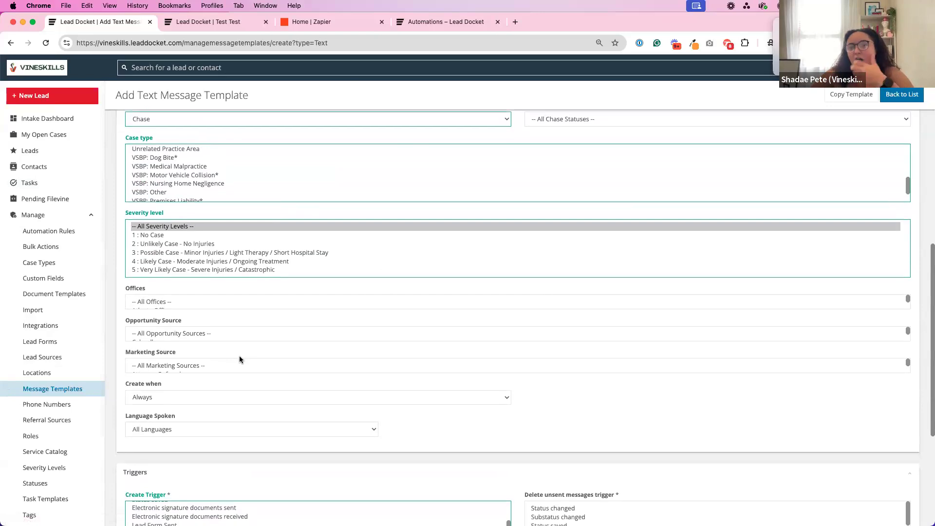
scroll(239, 359, down, 1)
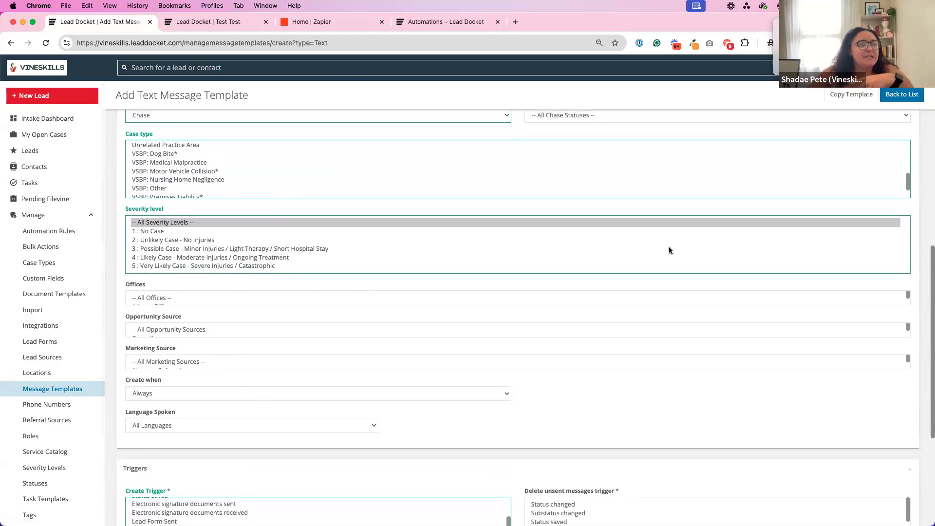
scroll(376, 331, down, 3)
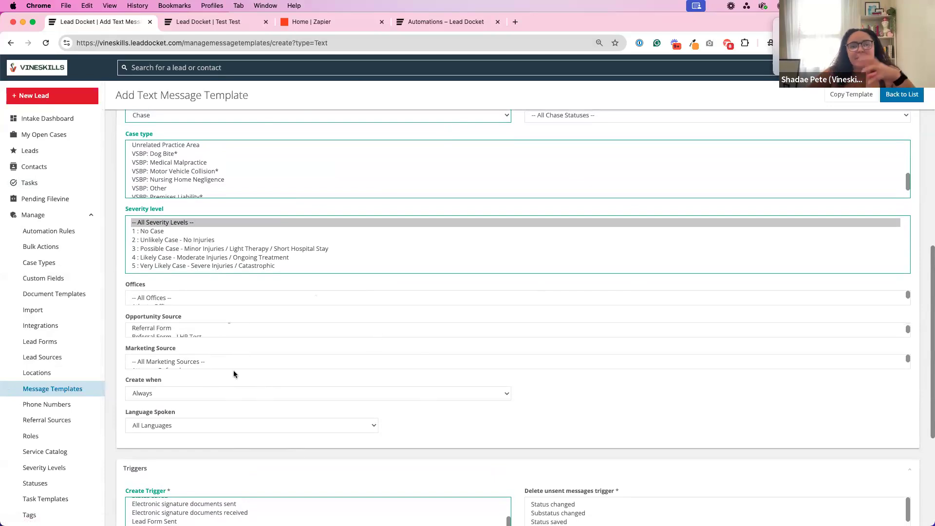
scroll(334, 461, down, 3)
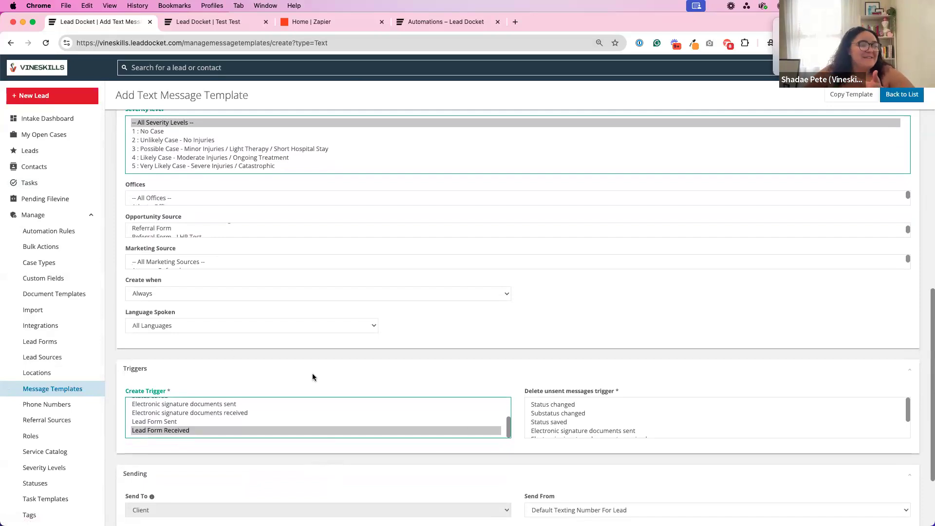
Set the template's create trigger to Lead created and return to the Chase creation rules.
scroll(137, 365, up, 1)
scroll(163, 409, up, 5)
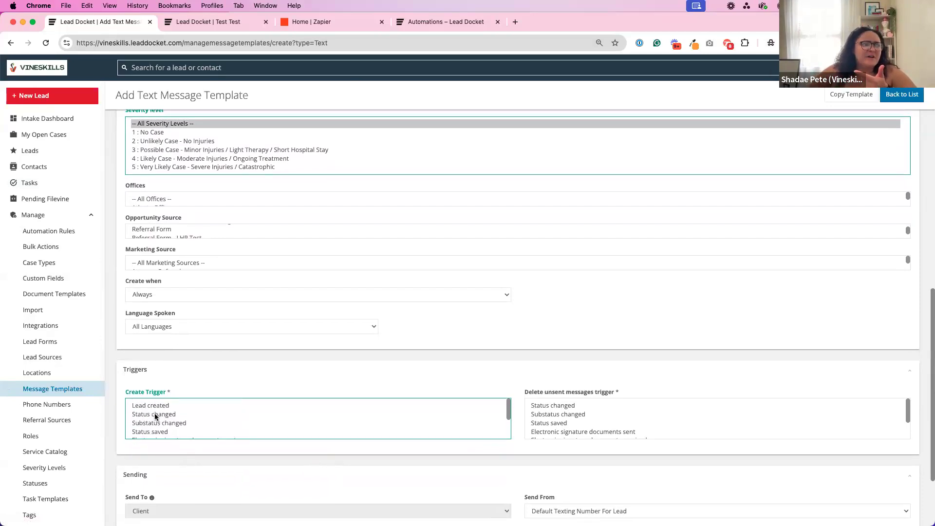
click(162, 407)
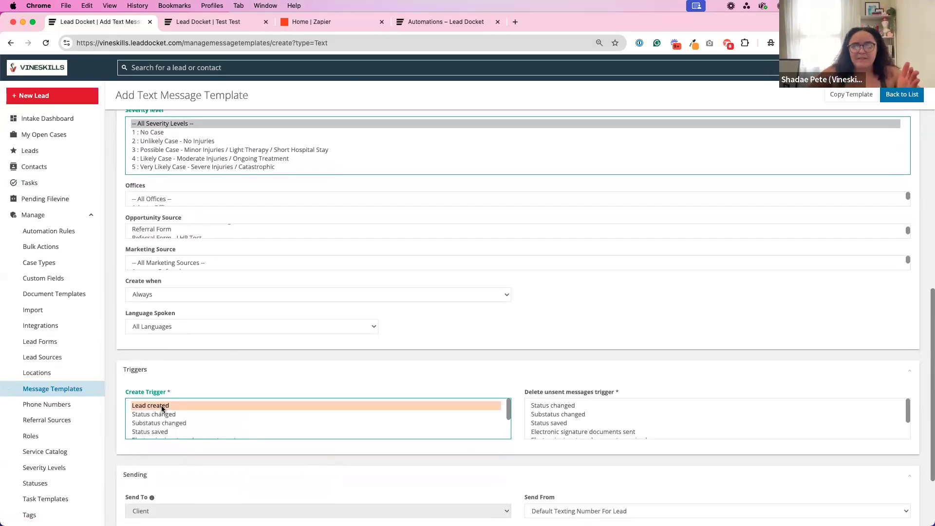
scroll(158, 275, up, 3)
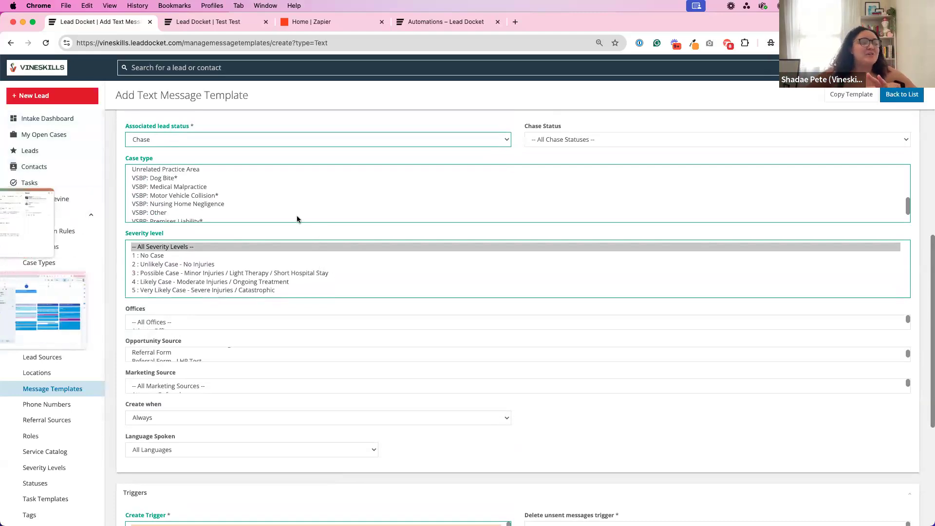
Add a new automation rule titled "Signed Document --> Update Status to Signed Up".
click(56, 233)
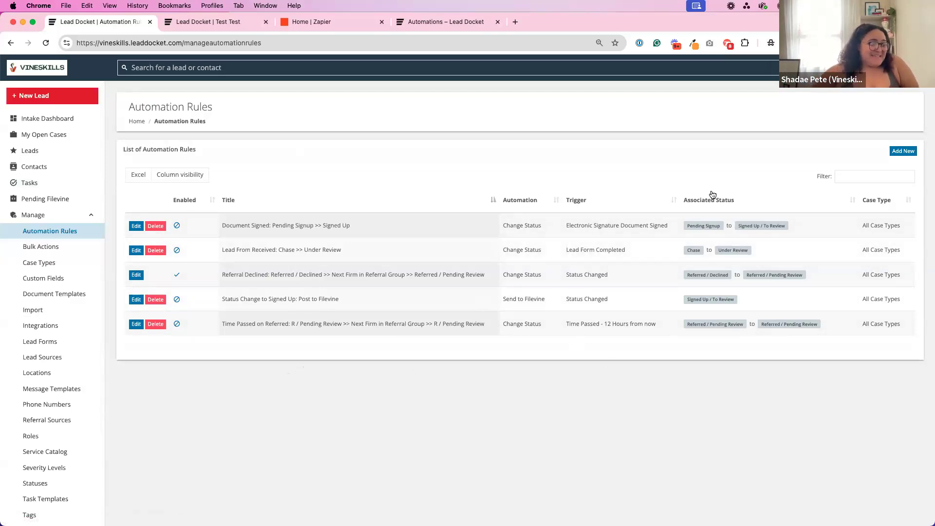
click(902, 152)
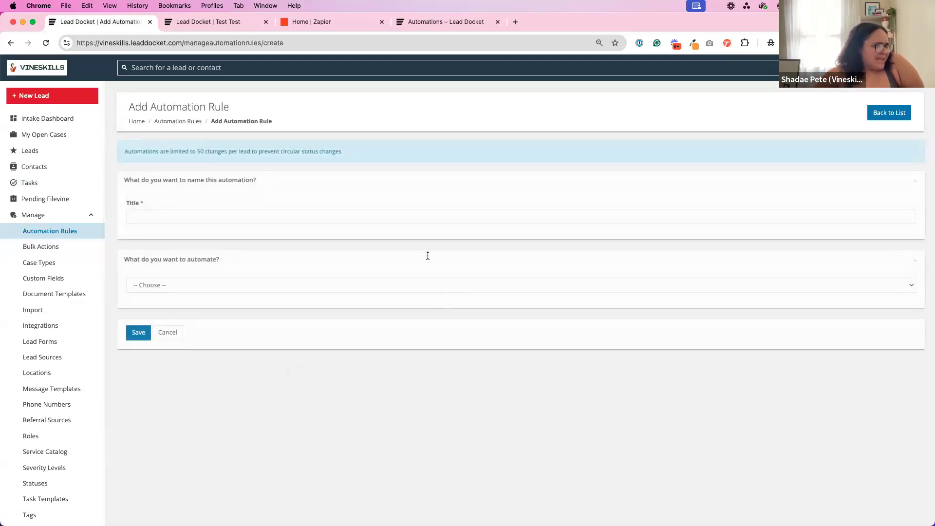
click(268, 219)
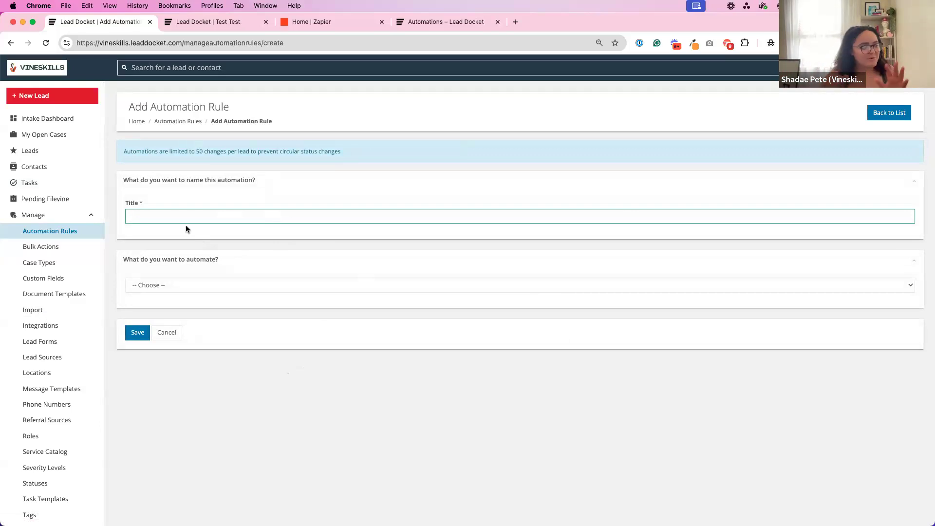
text(Signed D)
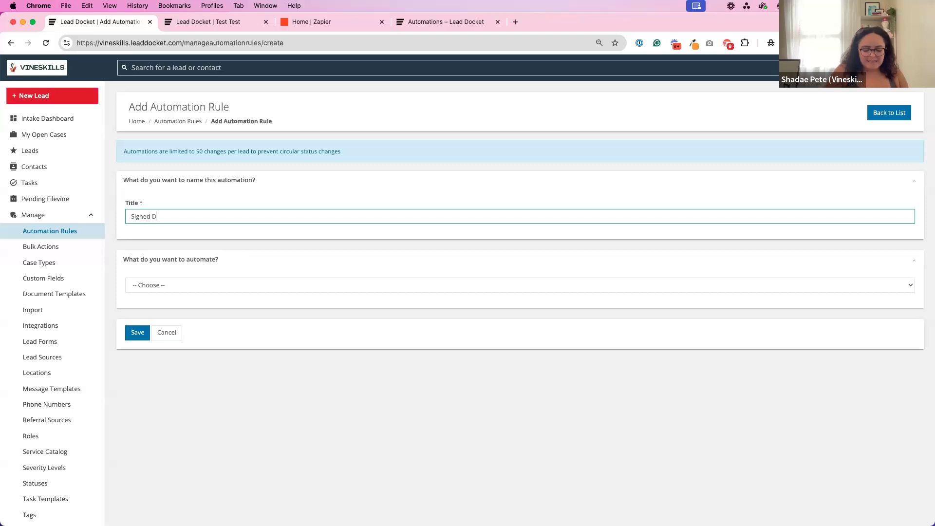
text(ocument --> Updat)
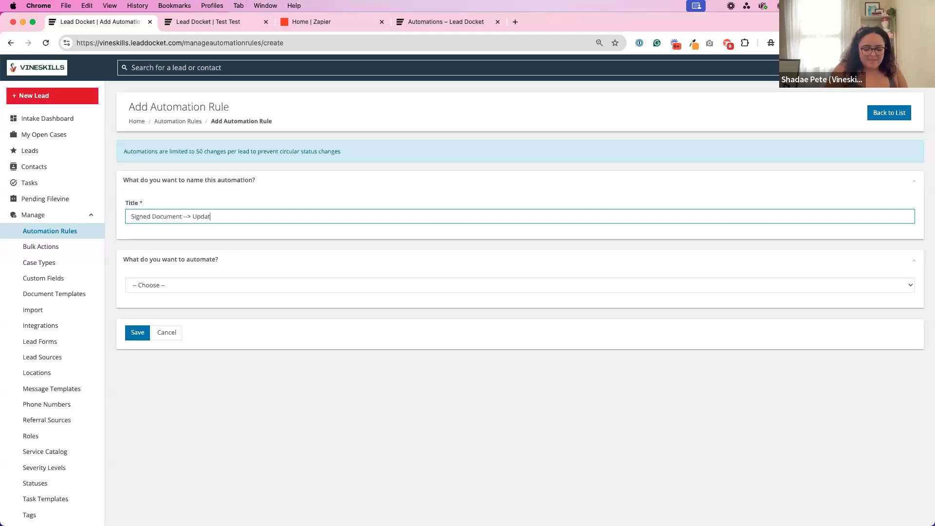
text(e Status to Signed Up)
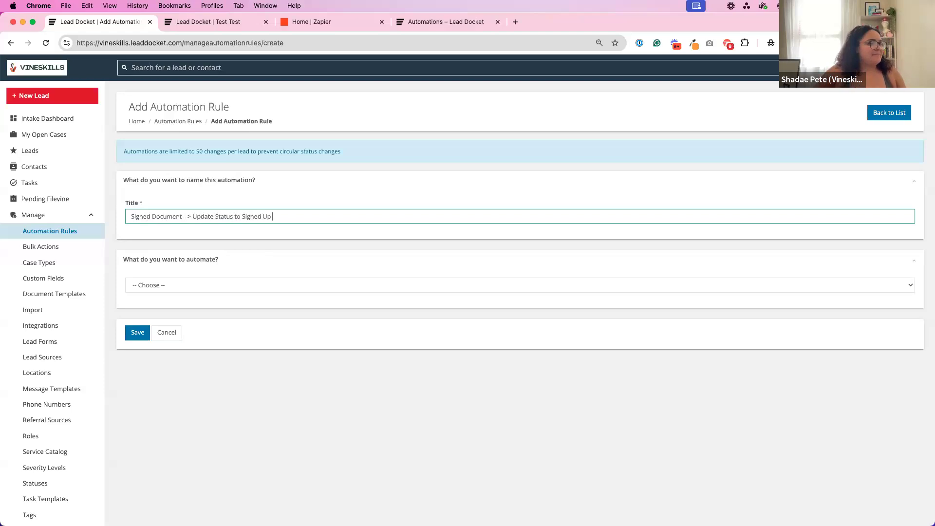
click(125, 259)
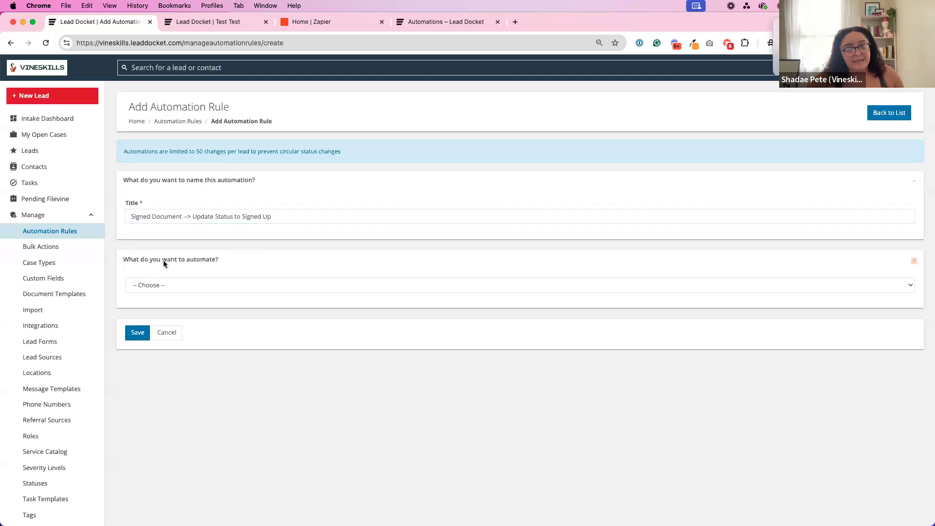
Review the available automation actions and set the new rule to automate Change Status.
click(186, 286)
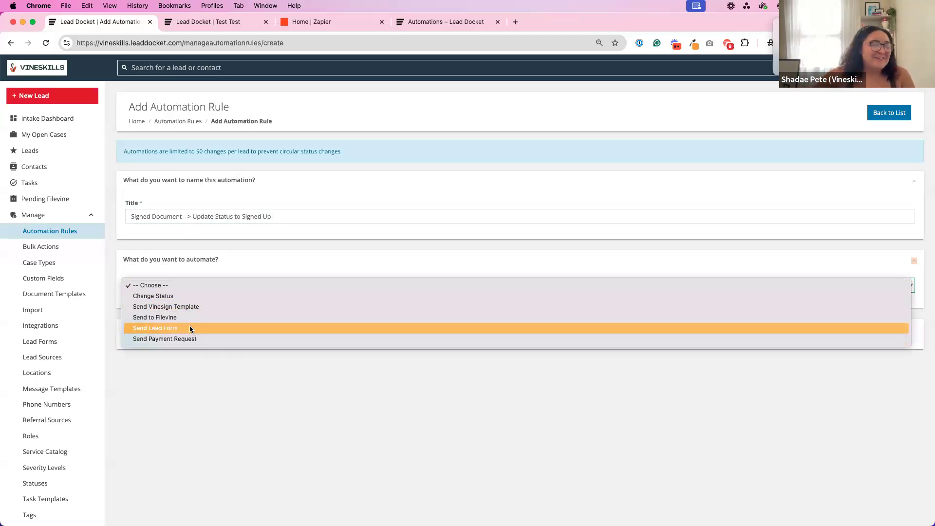
click(258, 339)
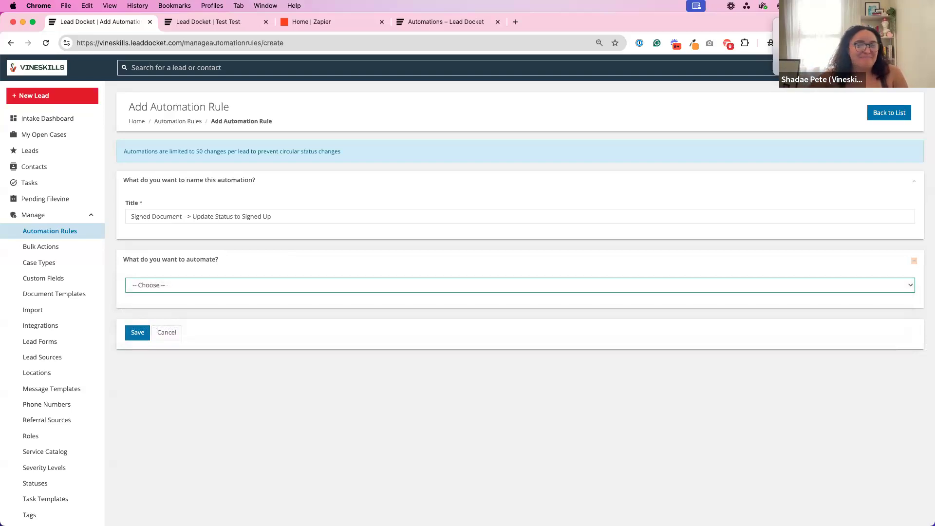
click(185, 288)
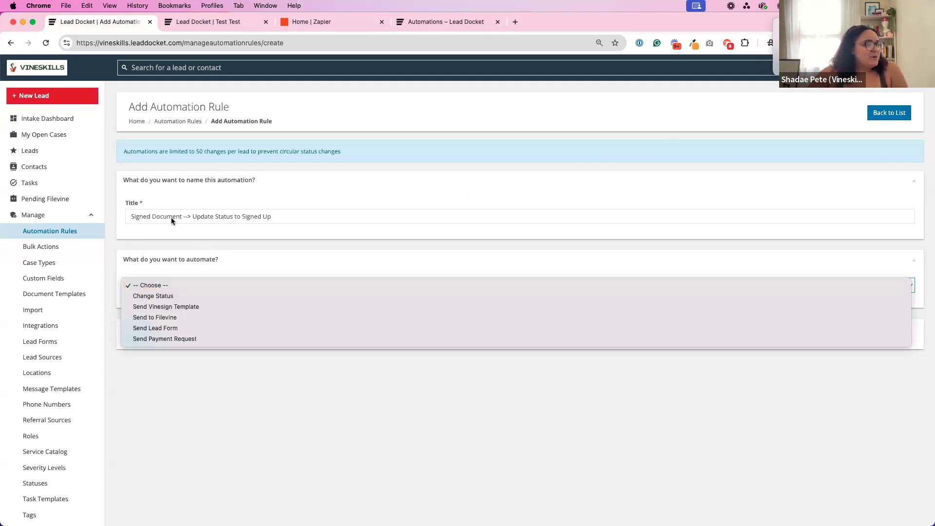
click(173, 217)
drag(189, 217, 285, 218)
drag(183, 217, 132, 216)
click(208, 263)
click(189, 280)
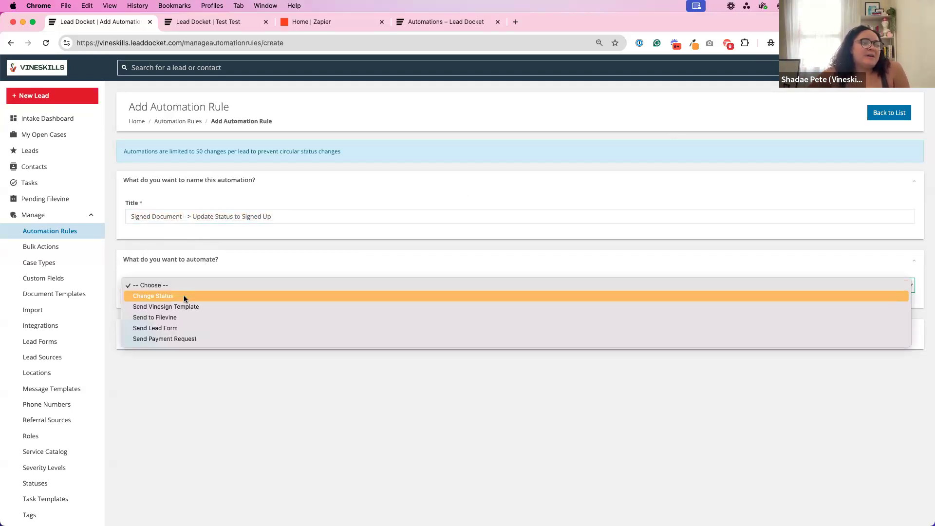
click(183, 295)
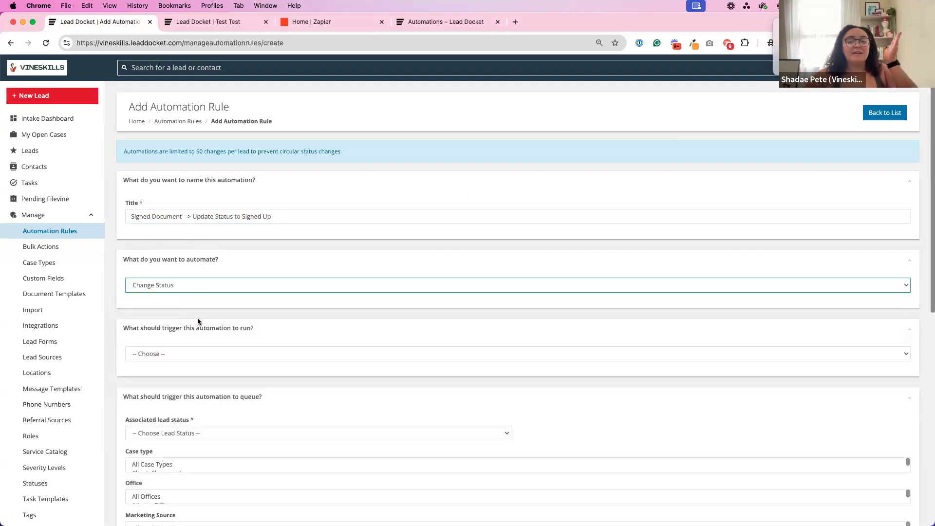
Review the automation actions and the run triggers offered for the Change Status action.
scroll(197, 317, down, 2)
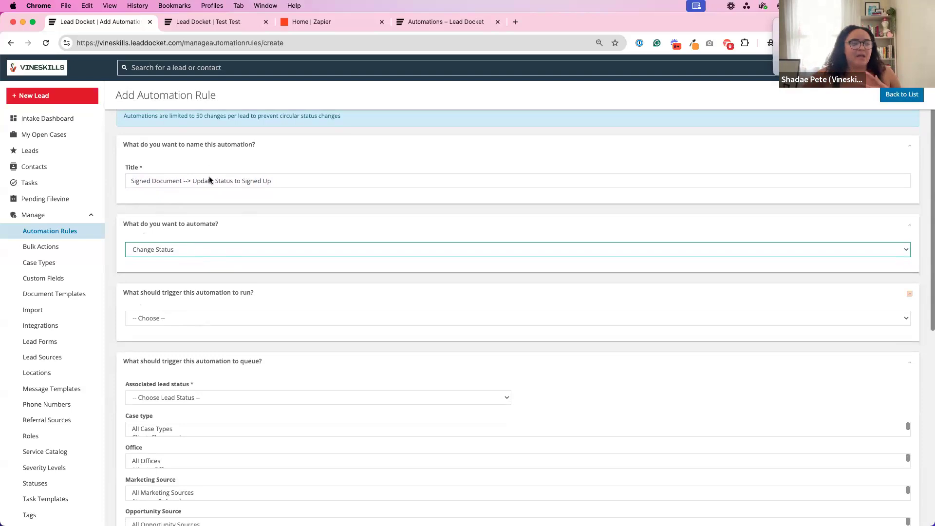
click(152, 253)
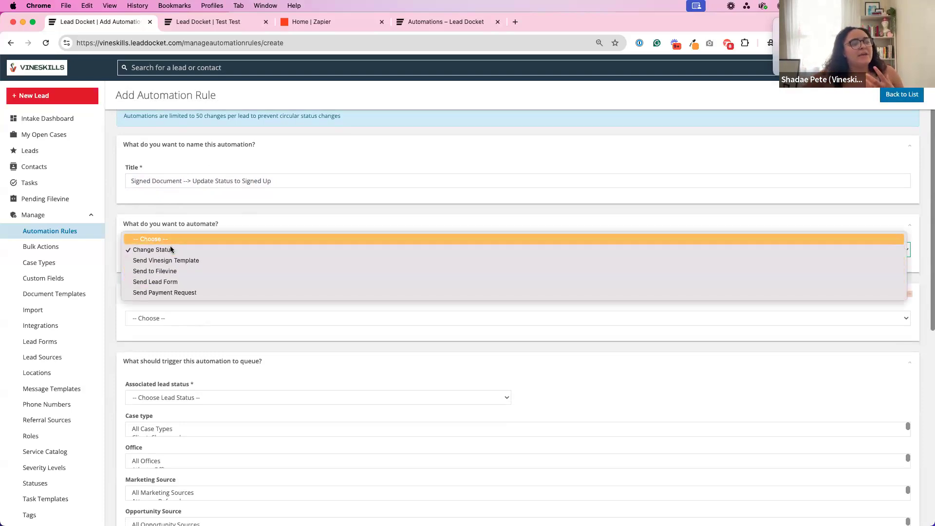
click(176, 225)
click(167, 317)
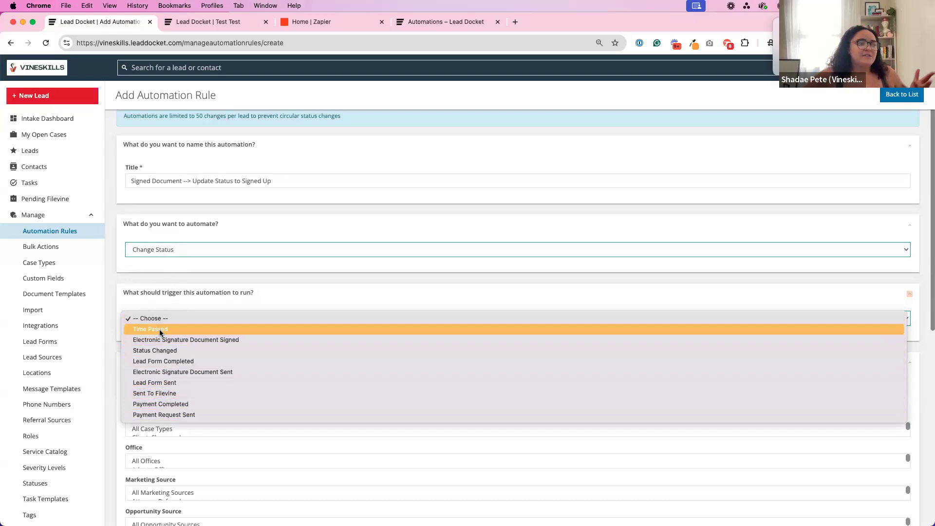
click(173, 248)
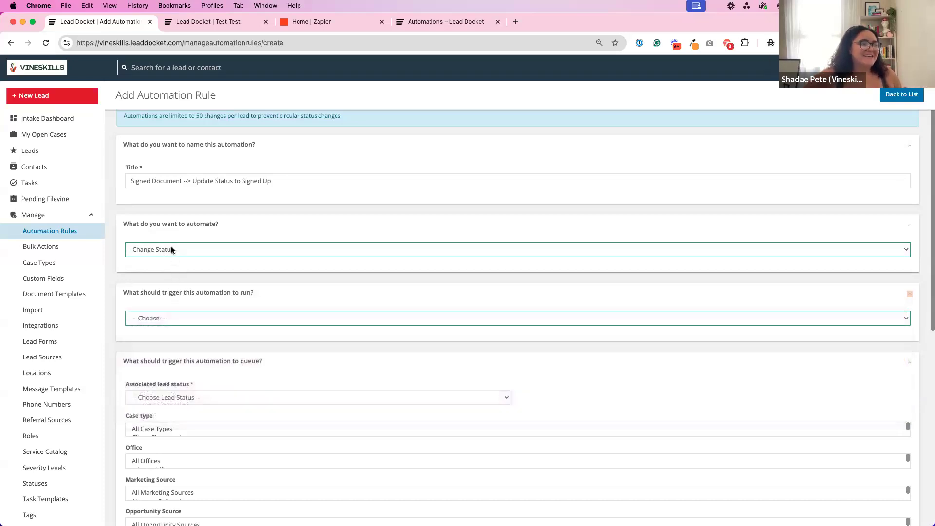
Switch the rule's action to Send Lead Form and check which run triggers it offers.
click(173, 249)
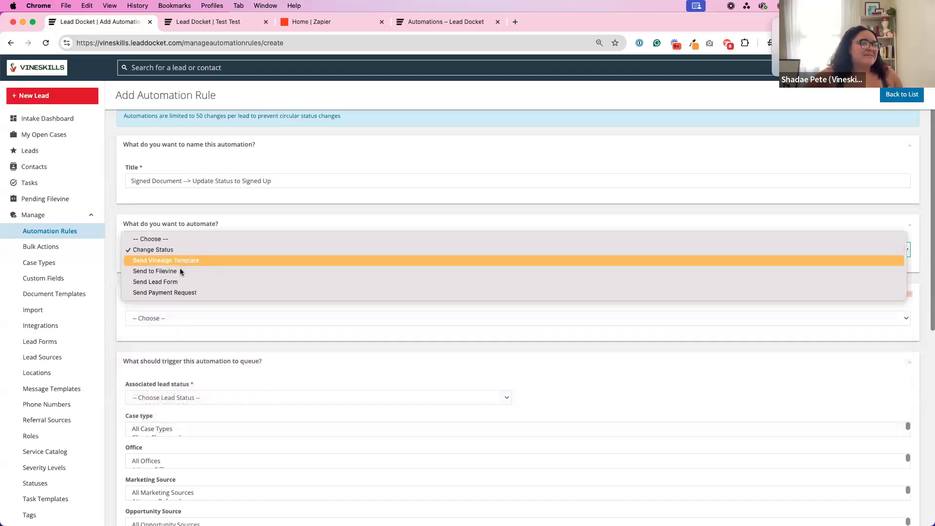
click(167, 282)
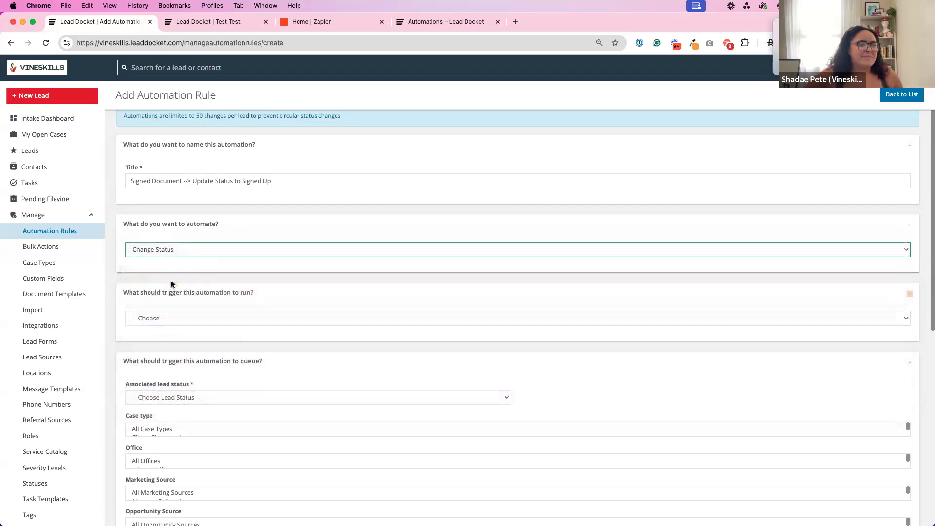
click(173, 354)
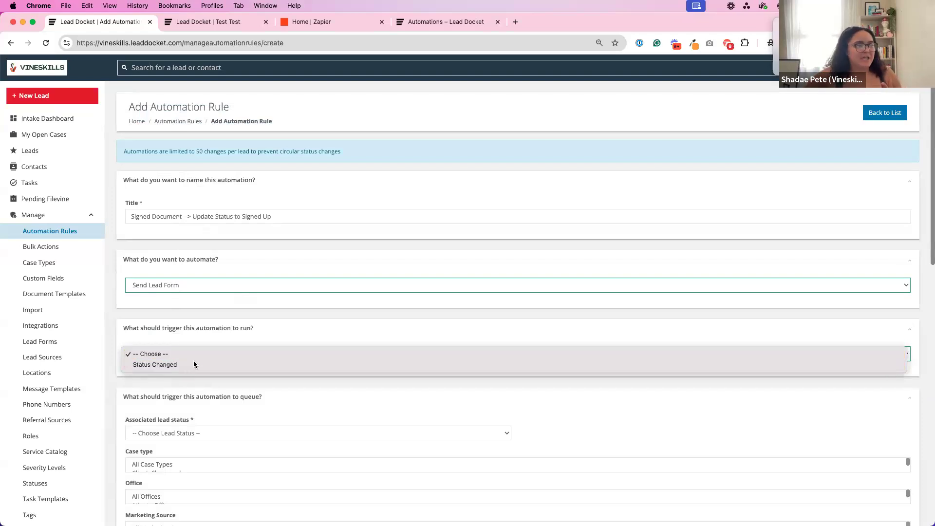
click(195, 286)
Set the rule's action to Change Status and its run trigger to Electronic Signature Document Signed.
click(185, 286)
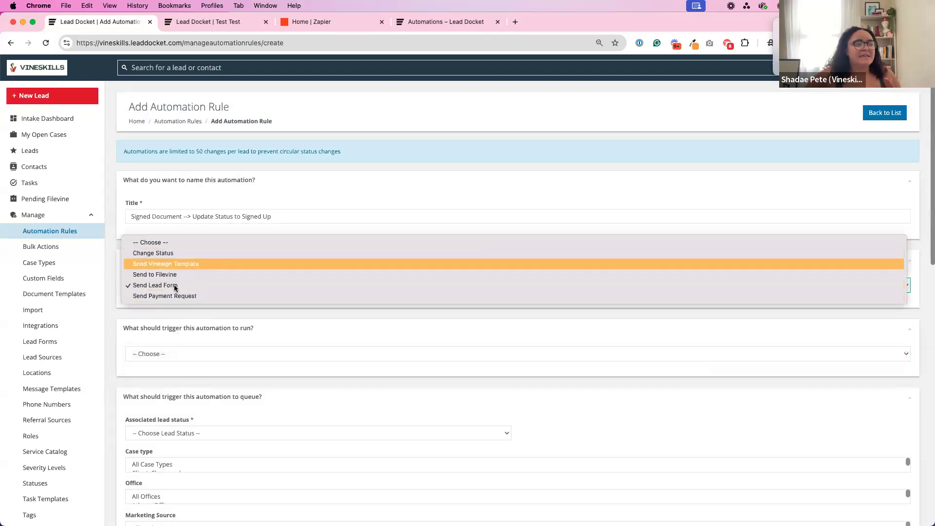
click(160, 252)
click(189, 356)
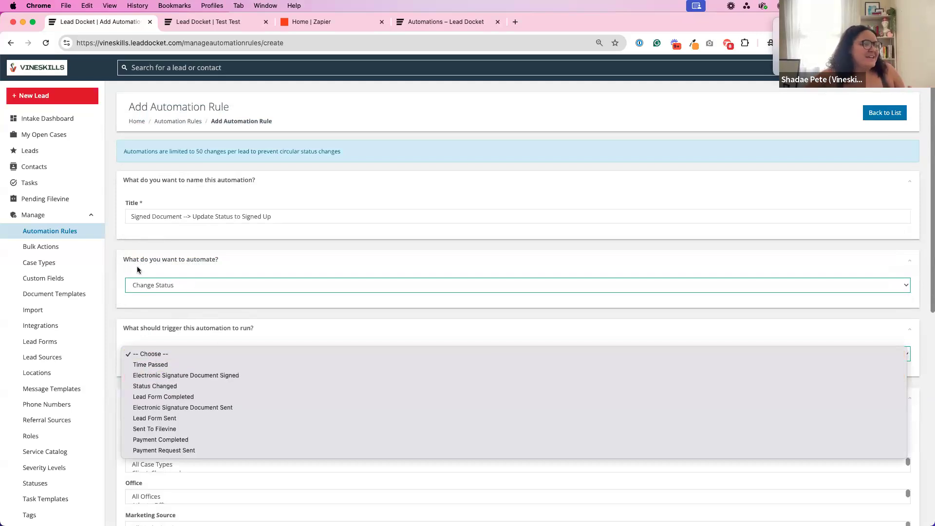
click(167, 376)
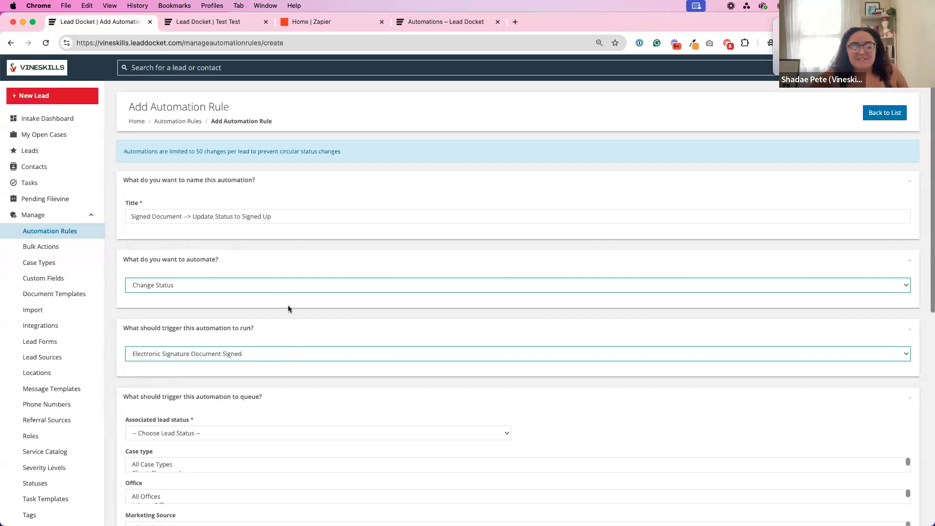
Try Time Passed as the run trigger, and restore Electronic Signature Document Signed.
click(228, 359)
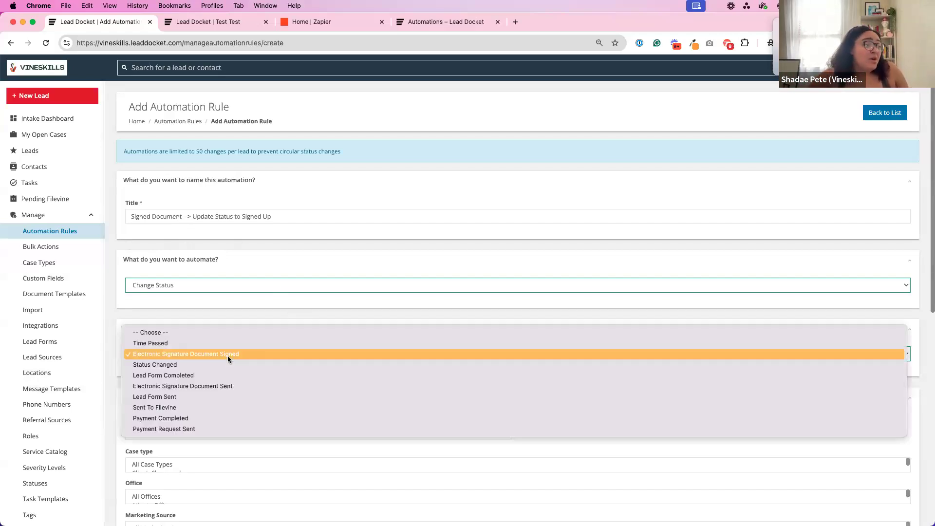
click(169, 345)
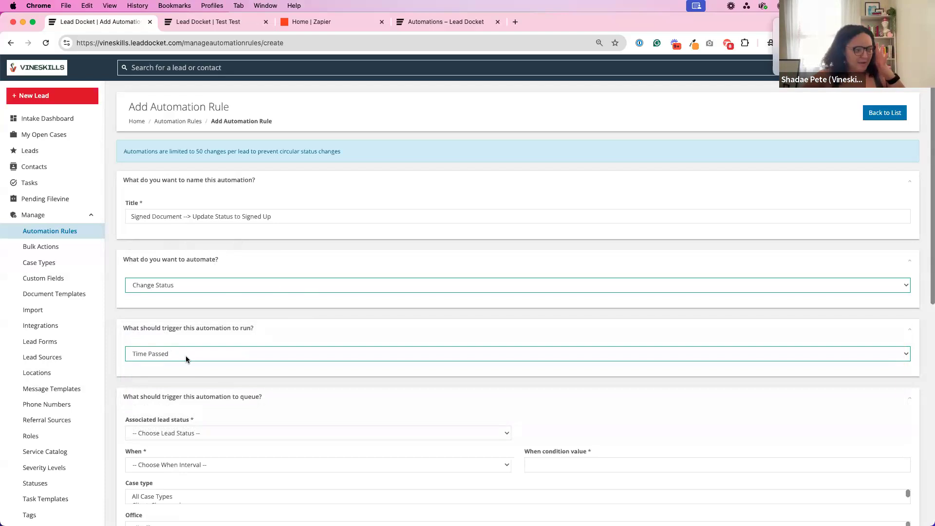
click(186, 355)
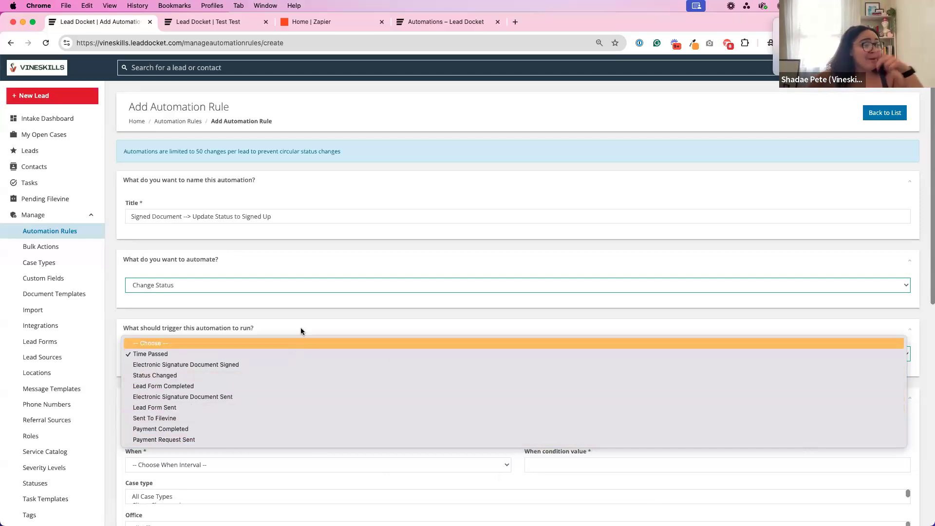
click(250, 363)
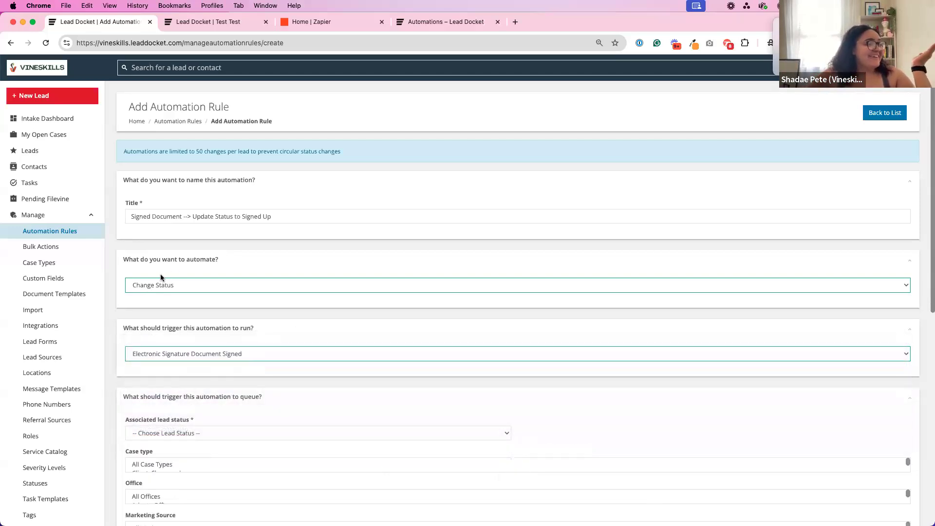
Set the queue condition's associated lead status to Pending Signup with Electronic Signature as the pending signup status.
click(154, 217)
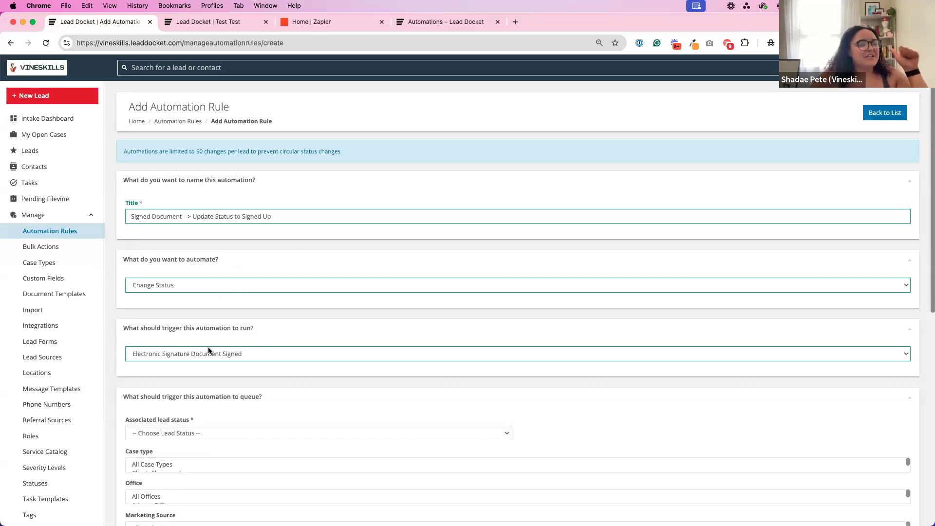
scroll(207, 383, down, 2)
scroll(207, 384, down, 8)
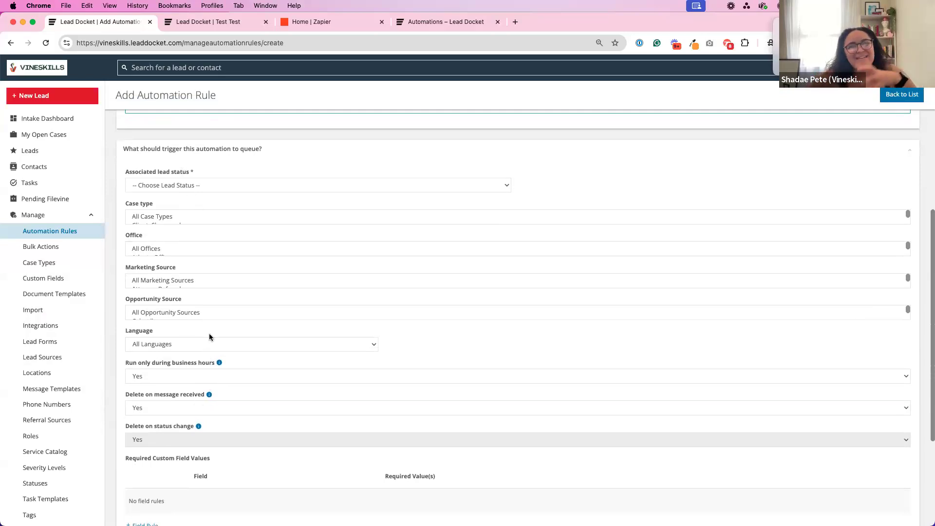
scroll(238, 167, up, 3)
scroll(237, 167, up, 2)
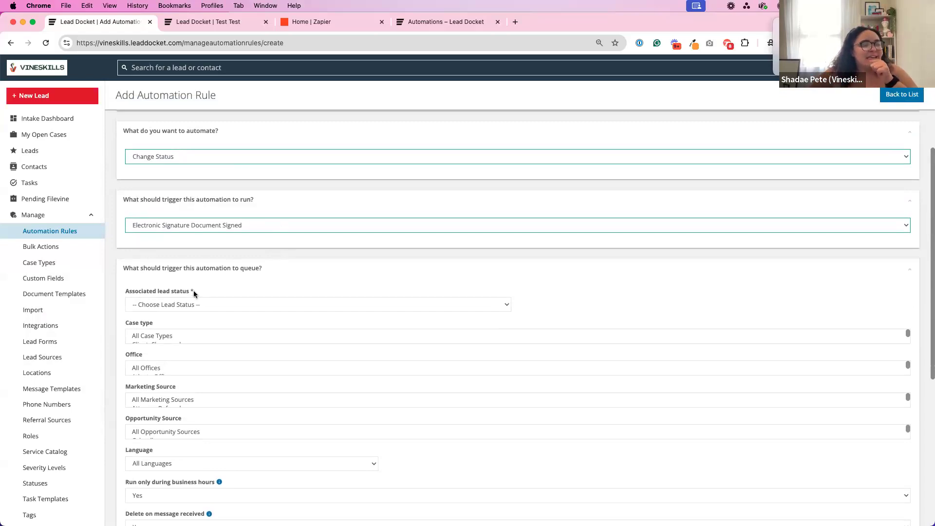
click(183, 305)
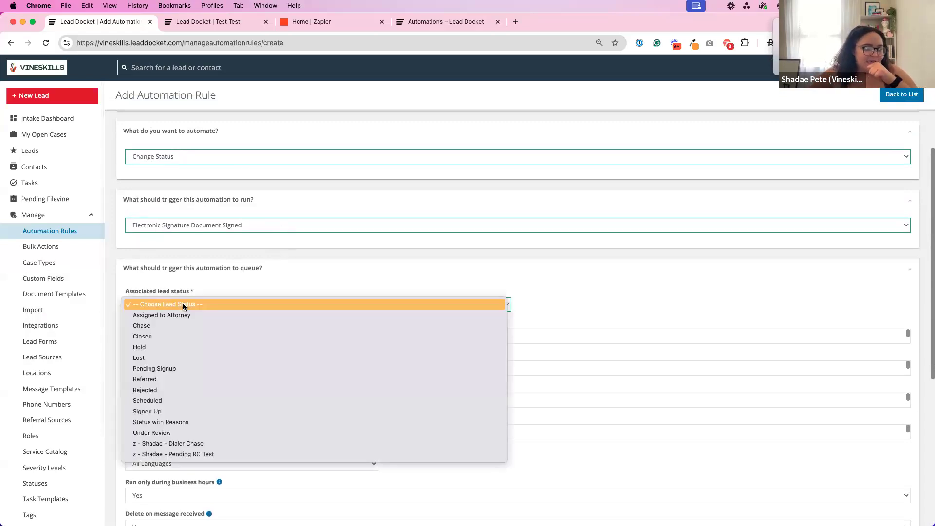
click(181, 370)
click(533, 305)
click(562, 327)
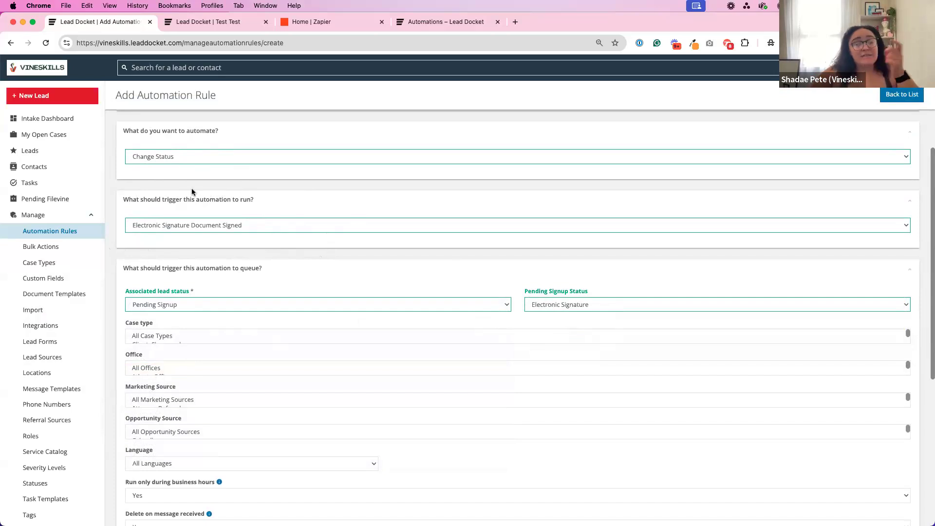
Set Signed Up as the new status the rule changes the lead to.
scroll(192, 192, up, 1)
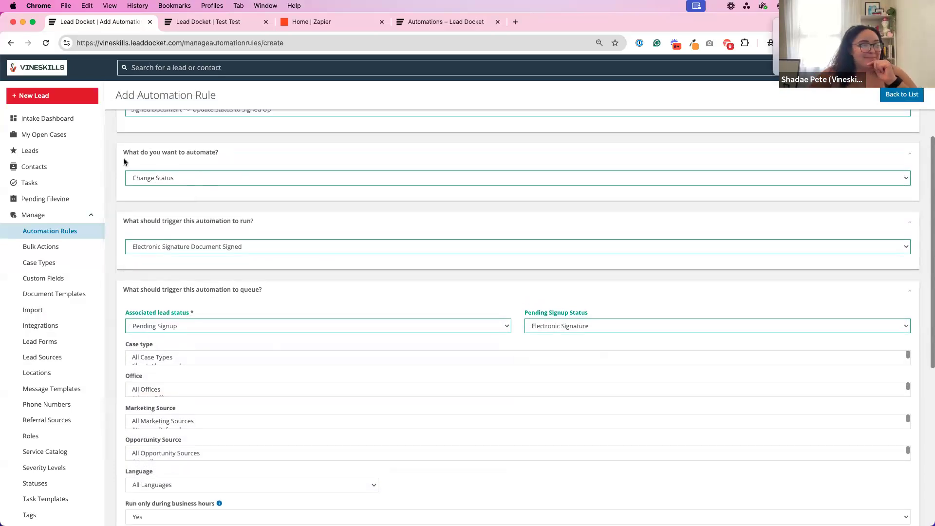
scroll(194, 202, down, 5)
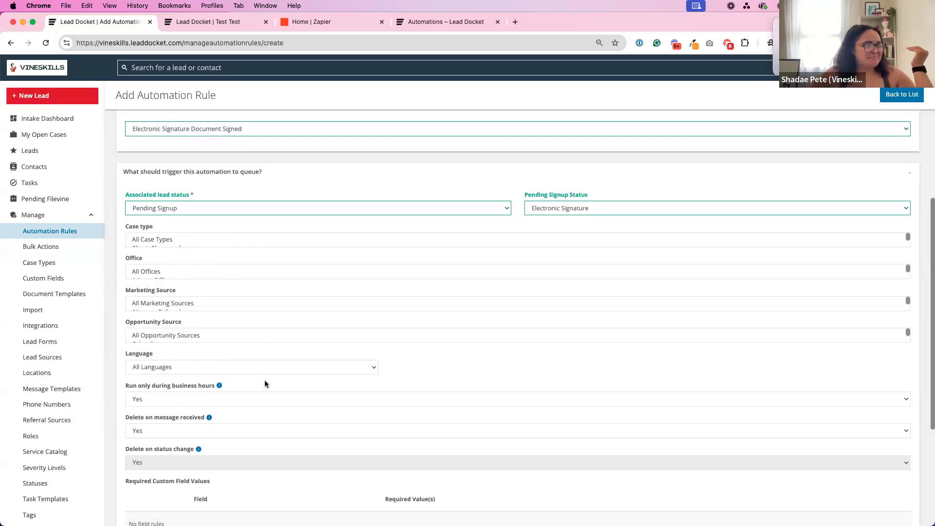
scroll(264, 383, down, 5)
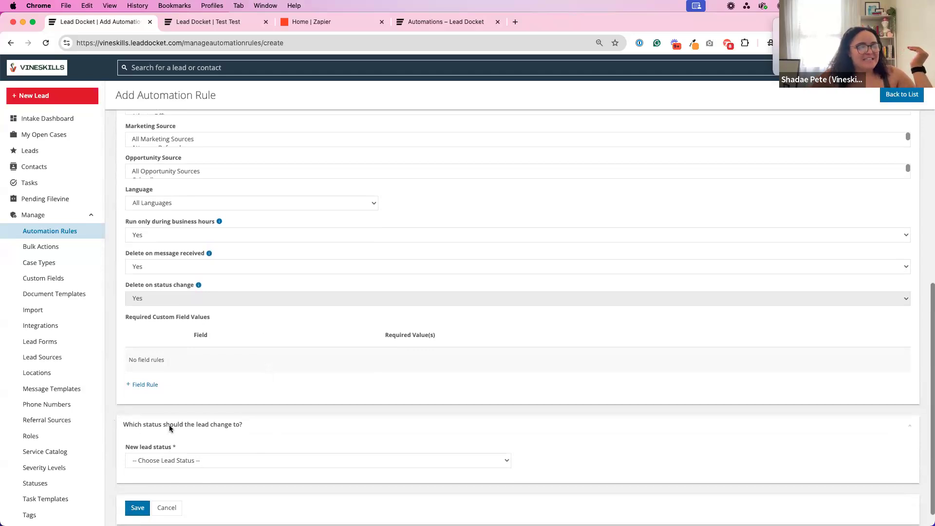
click(221, 460)
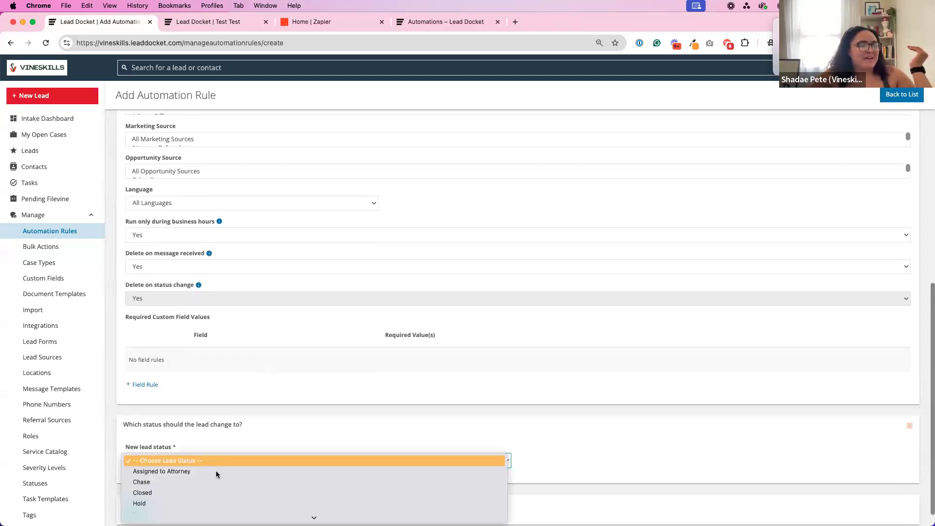
mouse_move(205, 518)
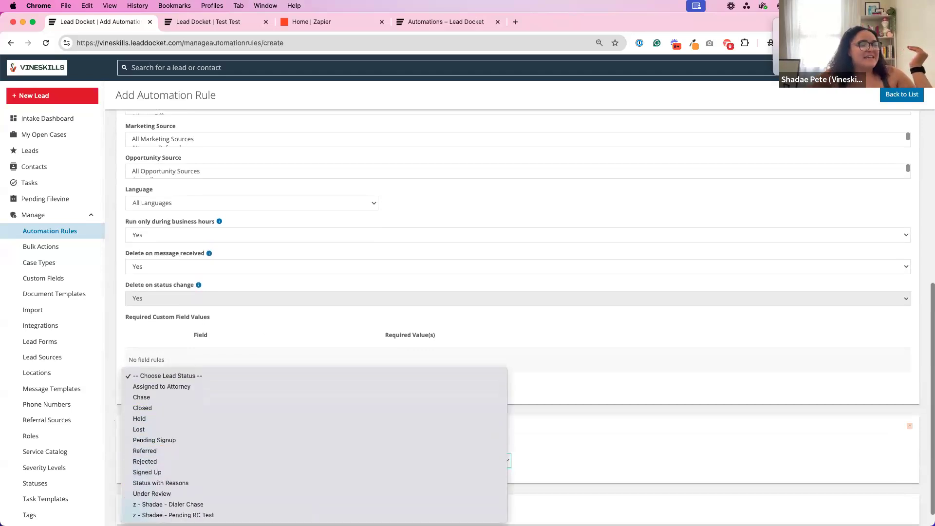
click(166, 472)
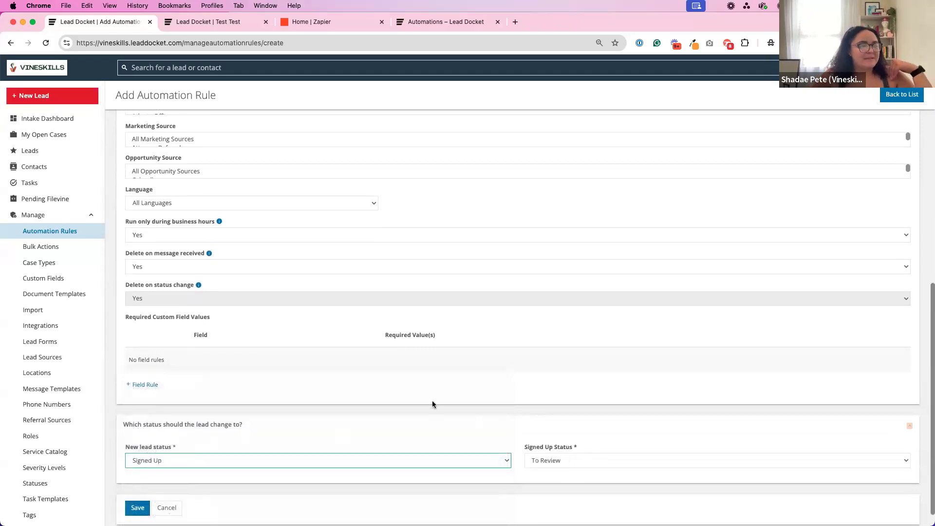
Examine the rule's queue conditions and the explanation of the Run only during business hours option.
scroll(355, 291, up, 3)
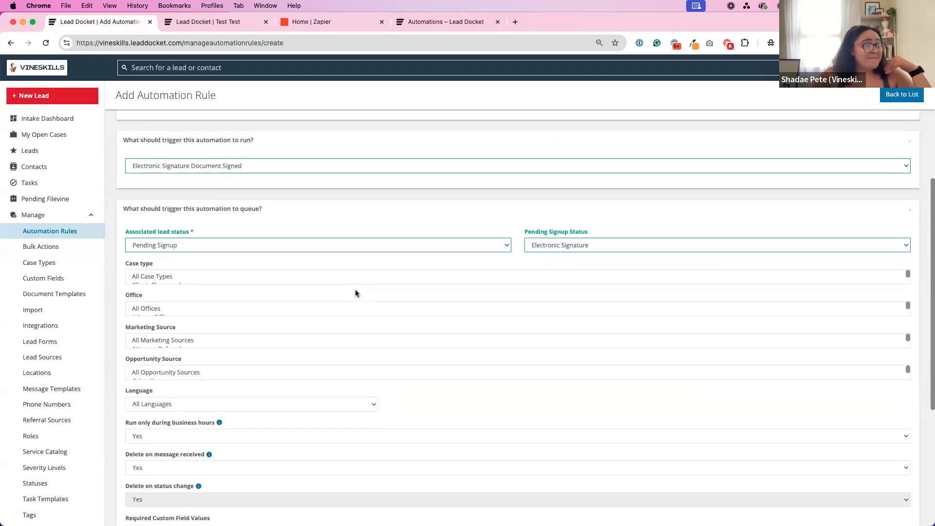
scroll(354, 293, down, 1)
mouse_move(218, 322)
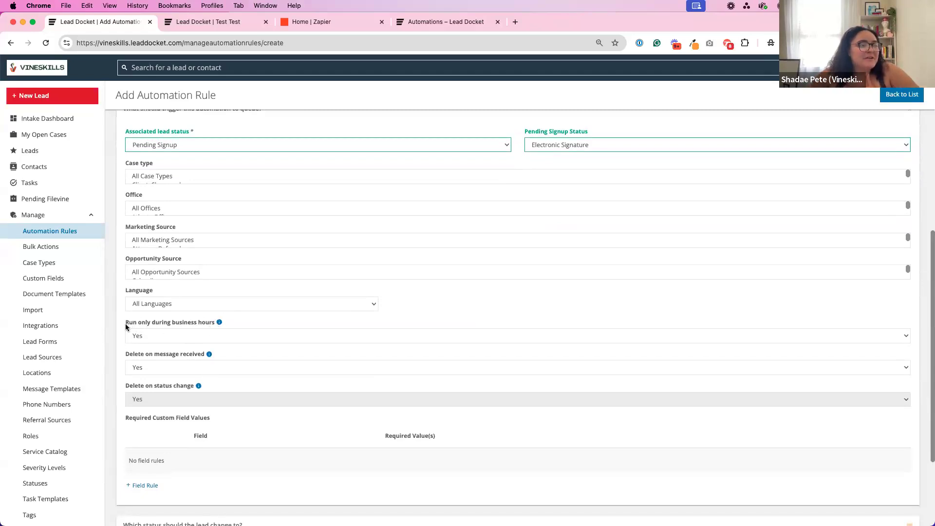
drag(125, 323, 217, 324)
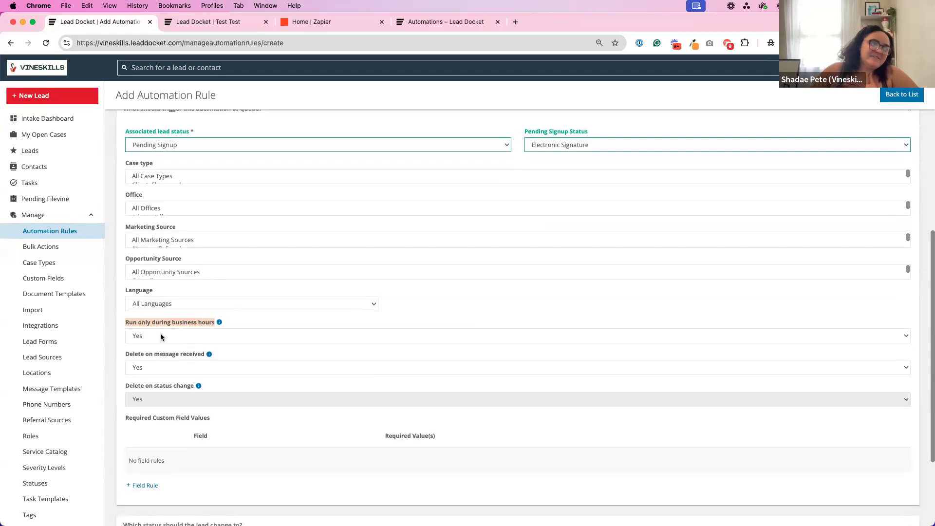
mouse_move(220, 323)
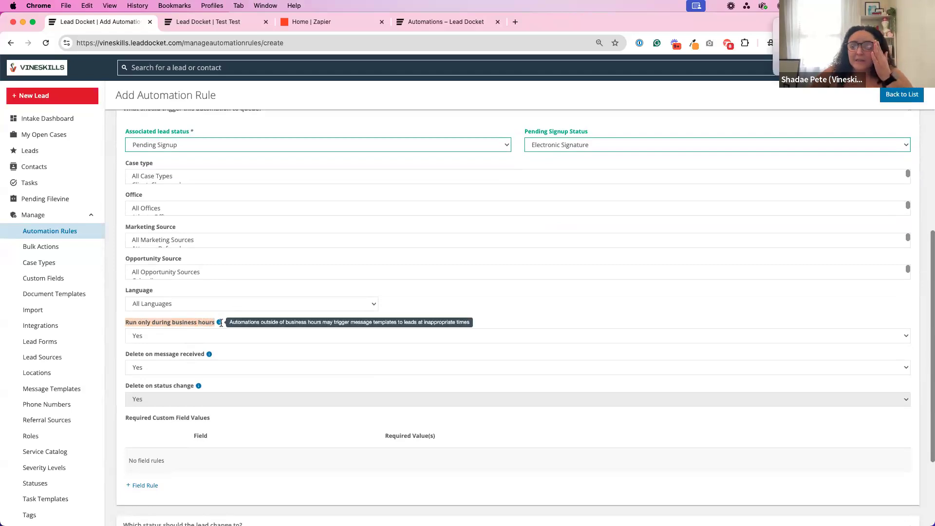
click(203, 323)
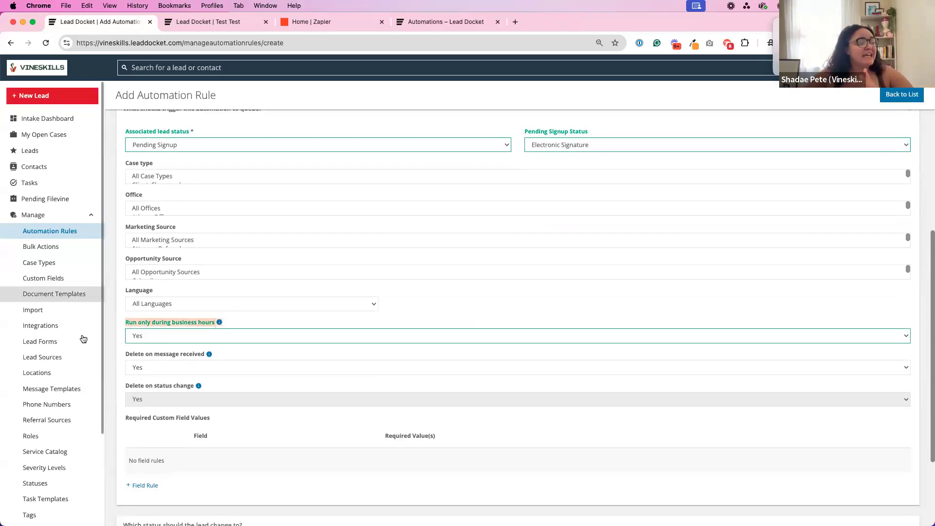
Open the account Settings in a new browser tab and check the business open and close times.
scroll(51, 389, down, 3)
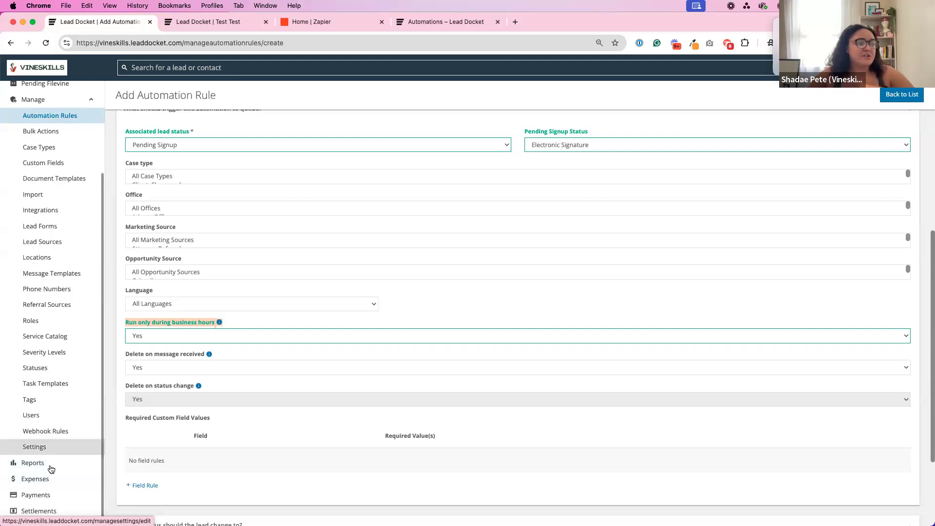
right_click(50, 448)
click(84, 398)
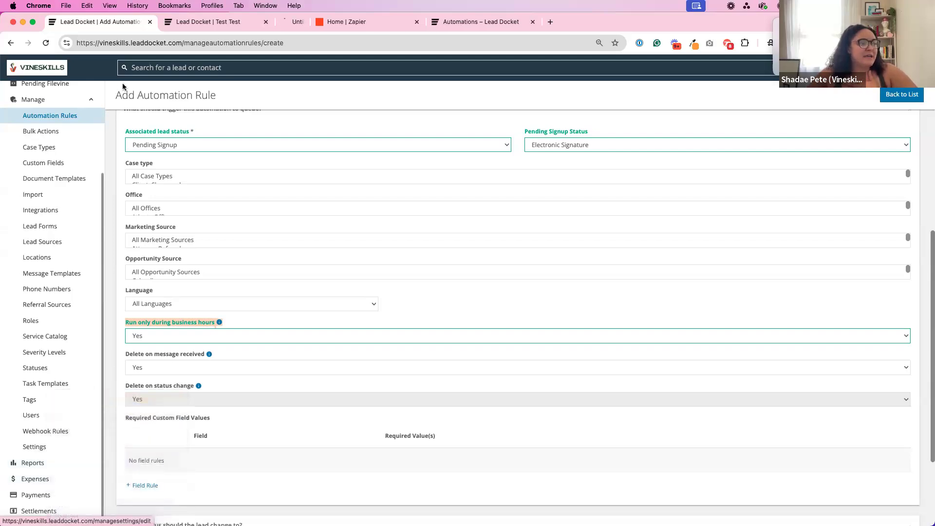
click(326, 21)
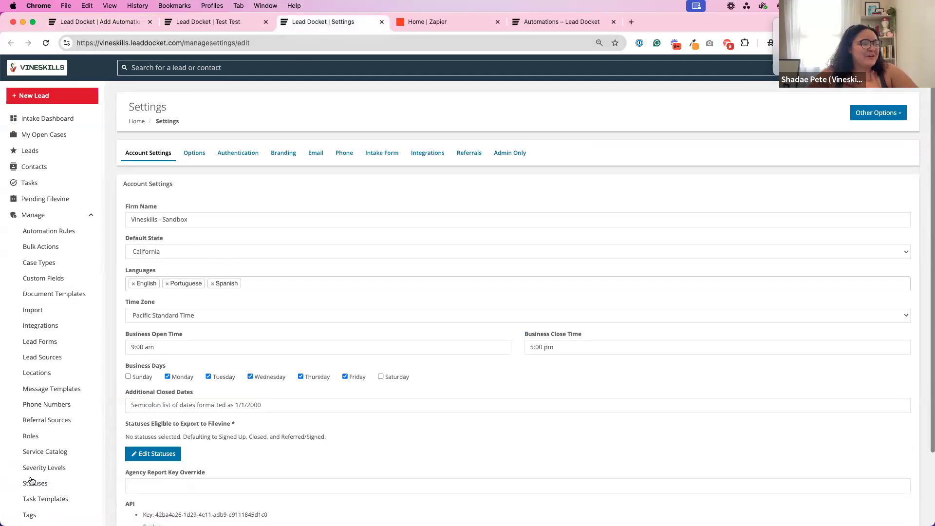
scroll(39, 490, down, 1)
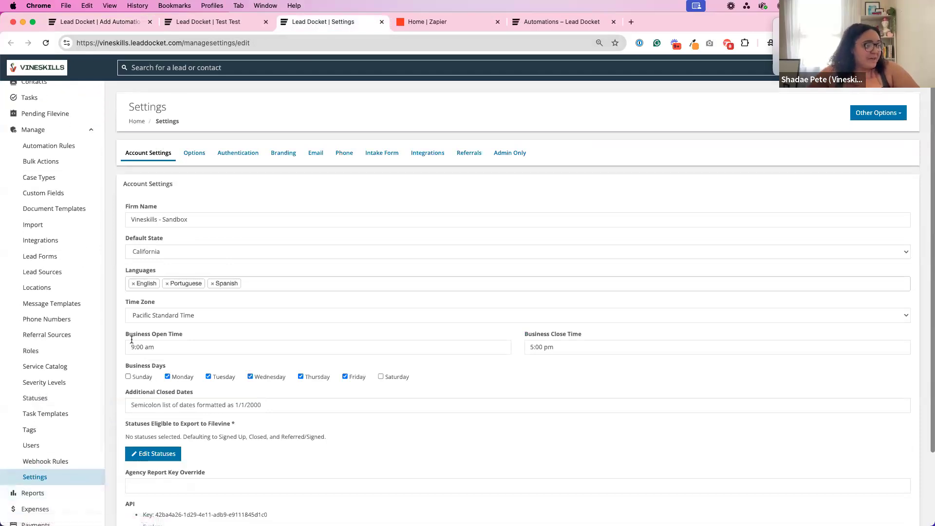
drag(154, 334, 198, 333)
drag(515, 336, 593, 335)
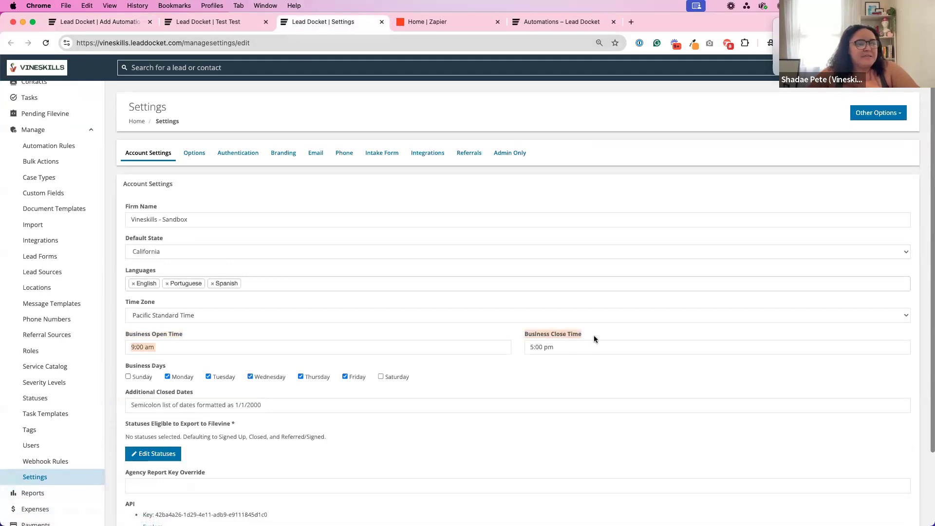
Check the account's time zone in Settings and return to the automation rule form.
drag(114, 300, 614, 340)
click(118, 300)
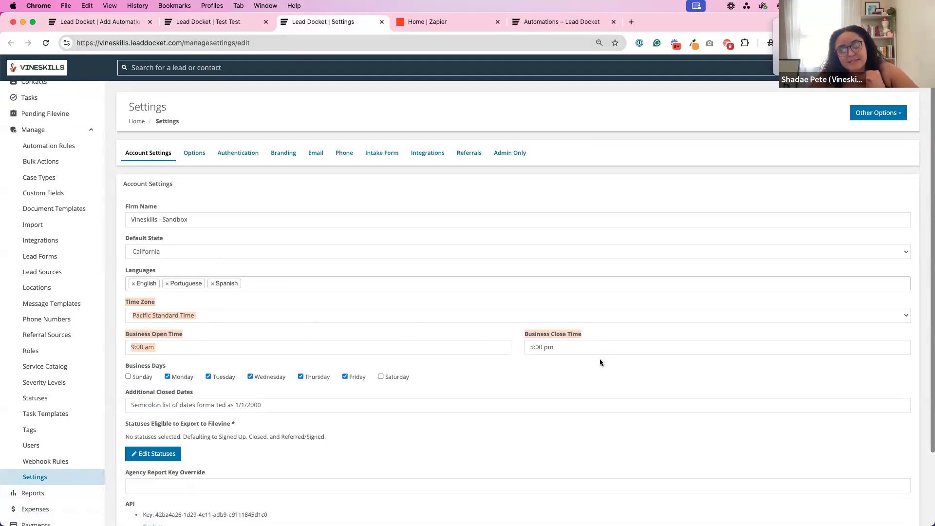
click(97, 26)
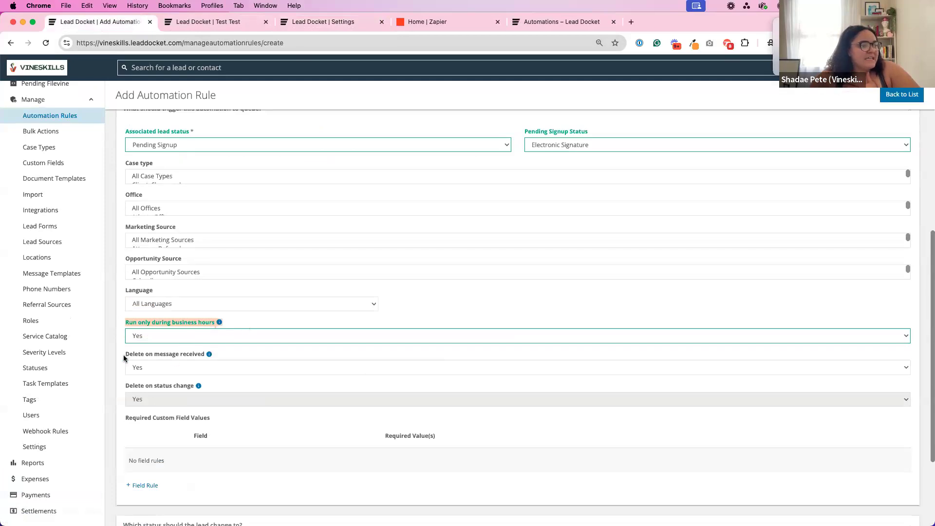
Set the rule's Delete on message received option to No.
drag(126, 355, 214, 356)
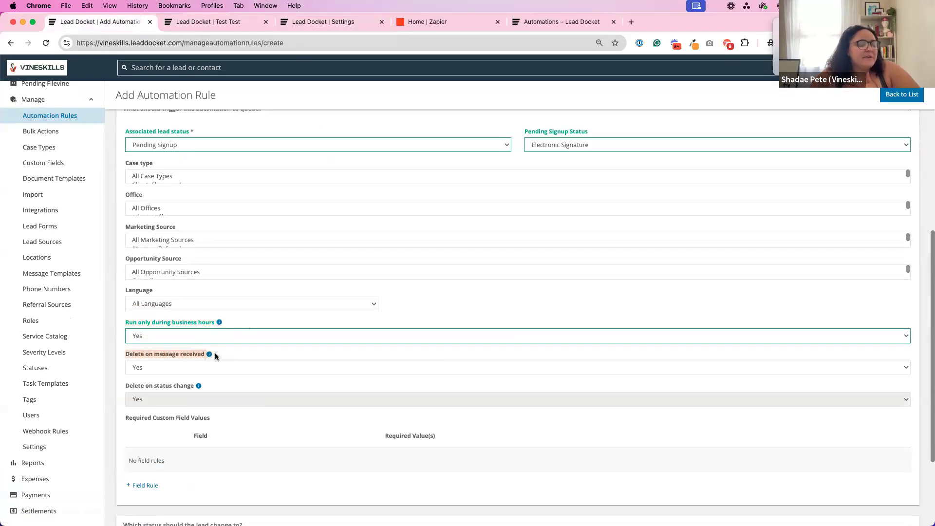
click(169, 369)
click(115, 365)
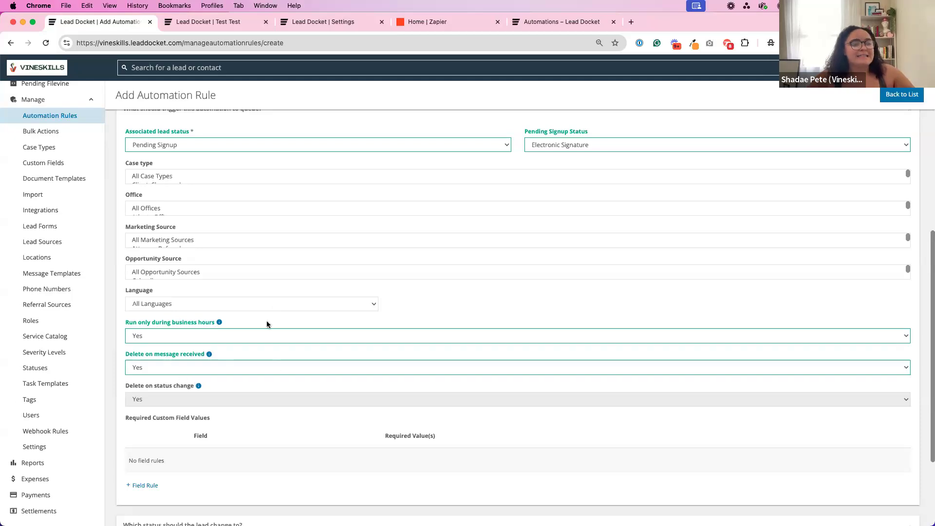
scroll(268, 324, up, 3)
scroll(267, 324, up, 3)
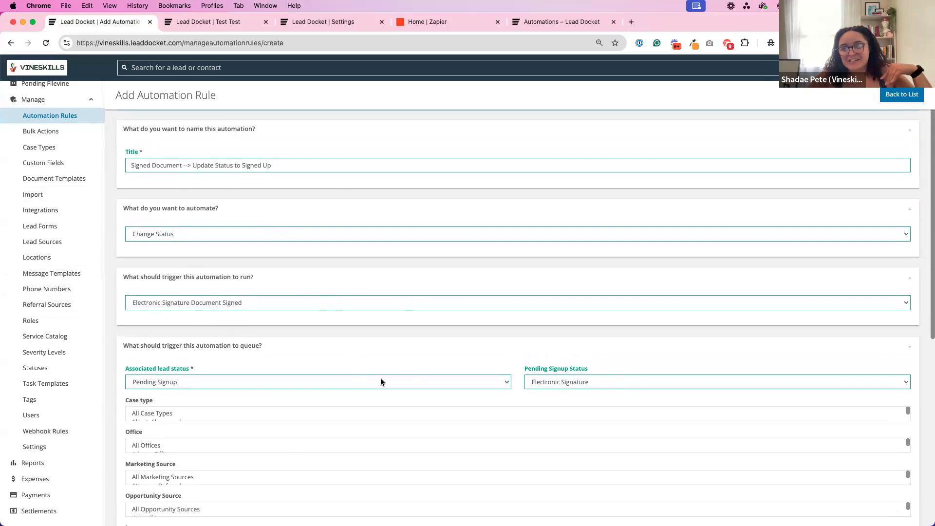
scroll(380, 381, down, 1)
scroll(380, 379, down, 3)
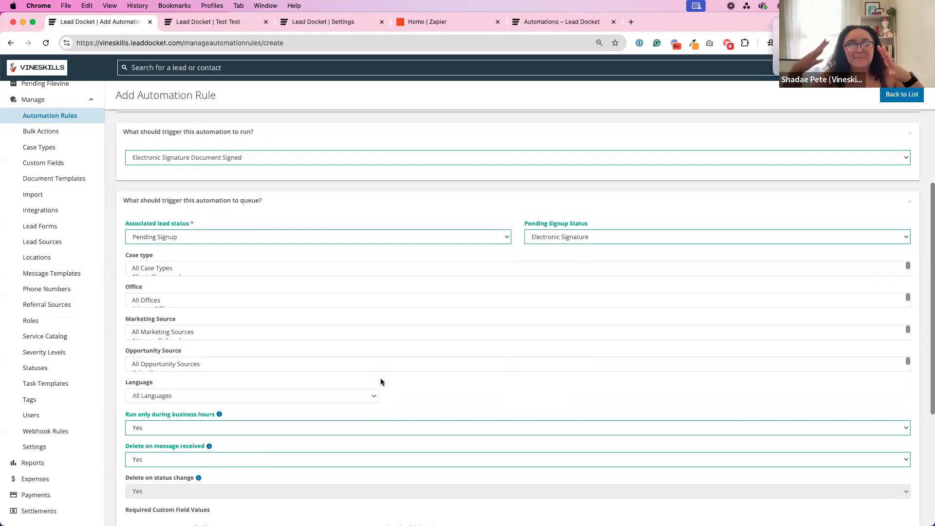
click(182, 460)
click(196, 448)
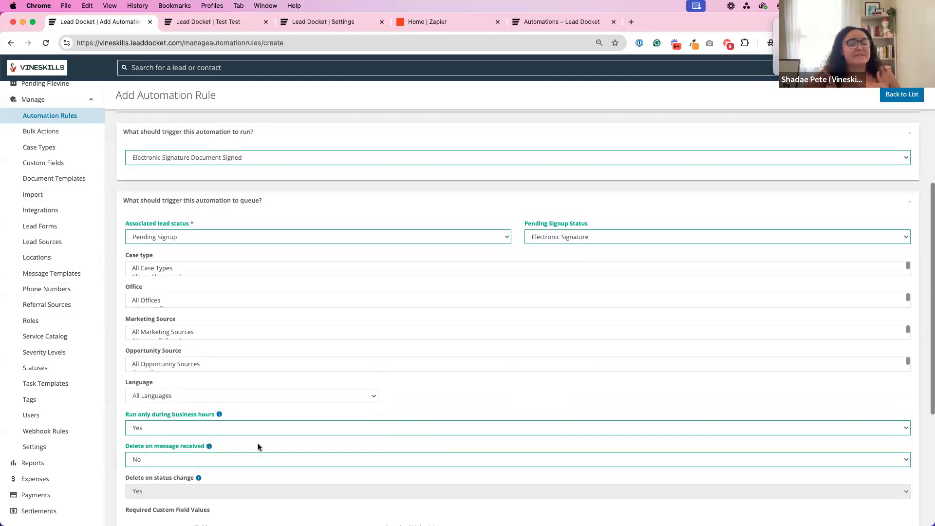
Examine the rule's Delete on status change option together with its queue conditions.
scroll(265, 445, down, 4)
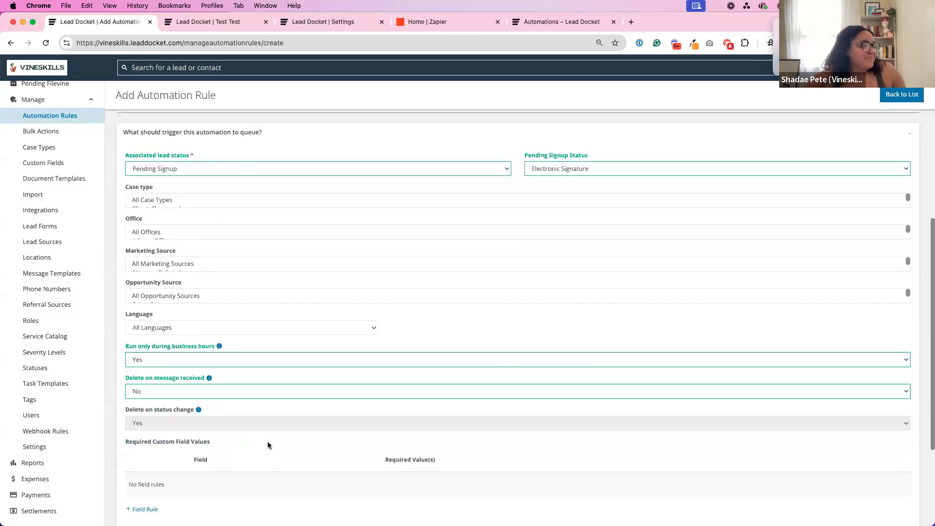
drag(130, 394, 197, 394)
click(159, 407)
click(156, 409)
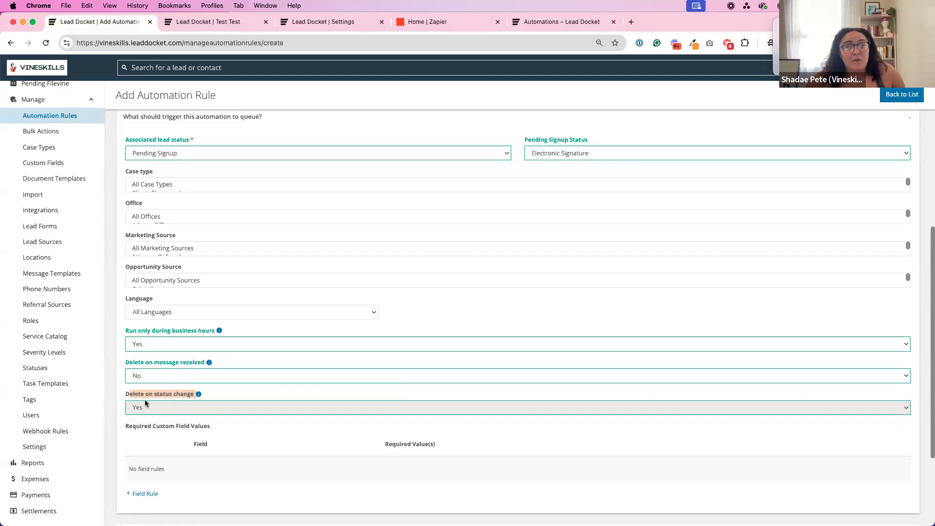
click(253, 386)
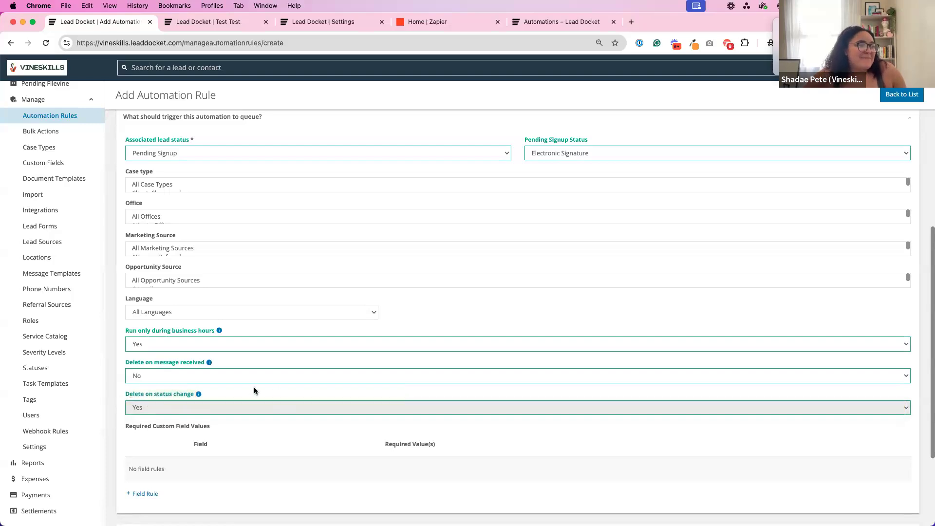
scroll(253, 387, up, 3)
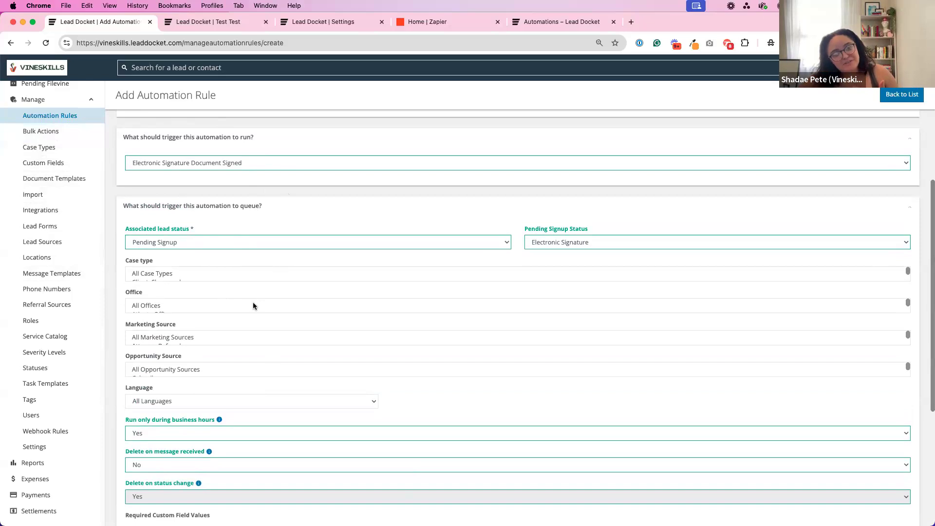
scroll(252, 304, down, 5)
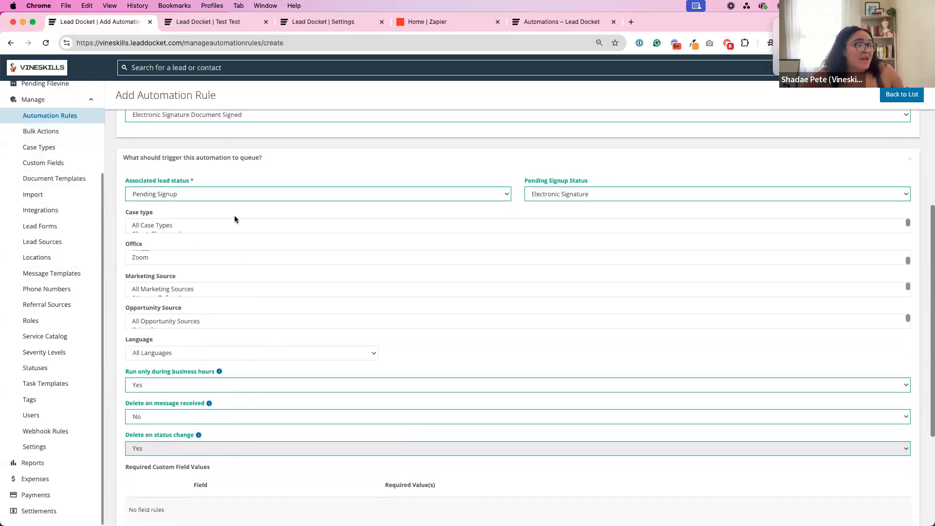
scroll(294, 251, down, 5)
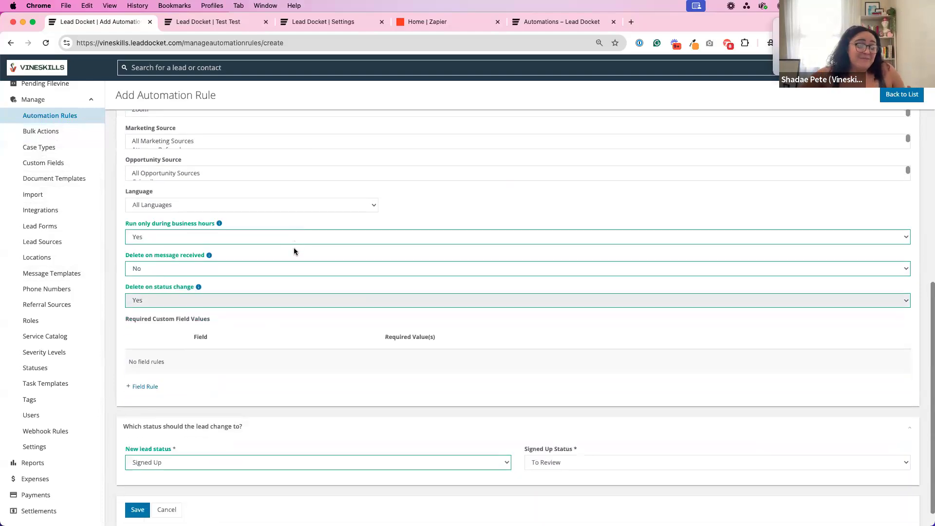
drag(126, 297, 235, 294)
click(236, 294)
Save the automation rule despite the possible duplicate and find it by title in the rules list.
scroll(235, 295, up, 5)
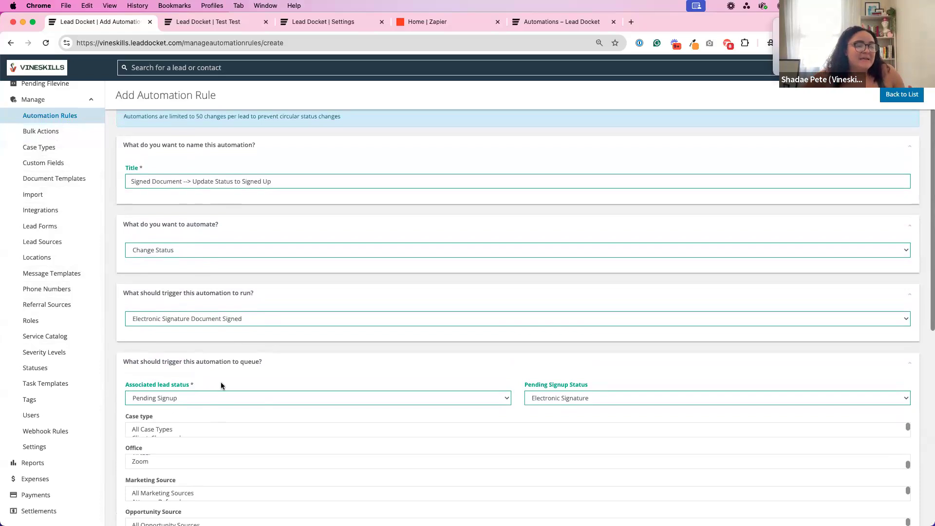
scroll(221, 382, down, 1)
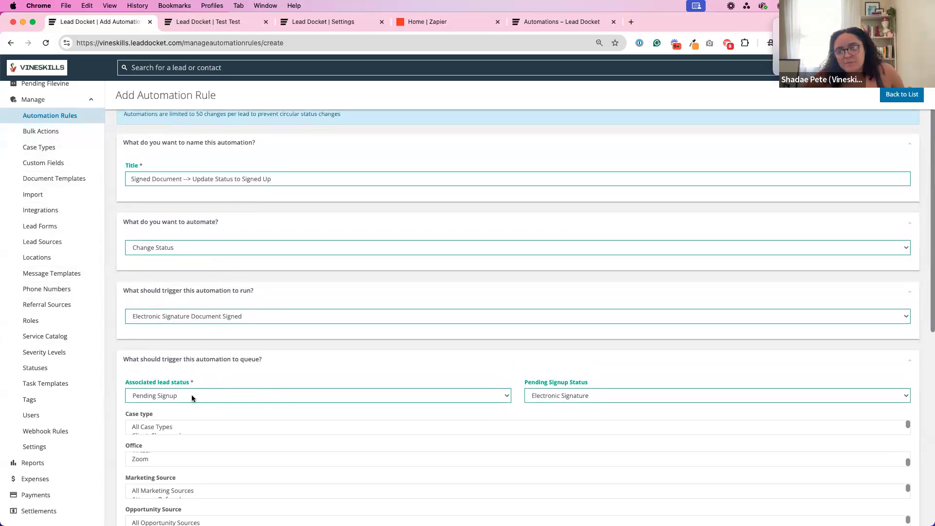
scroll(229, 383, down, 8)
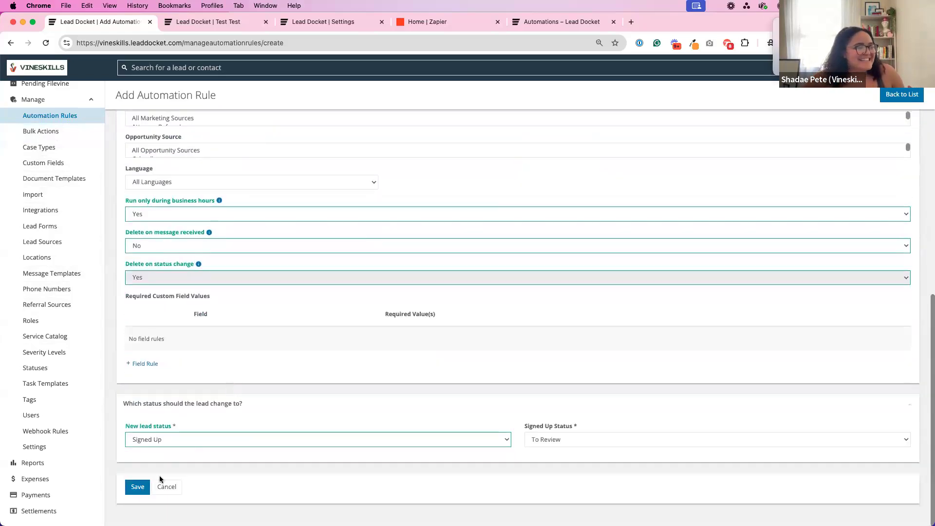
click(136, 487)
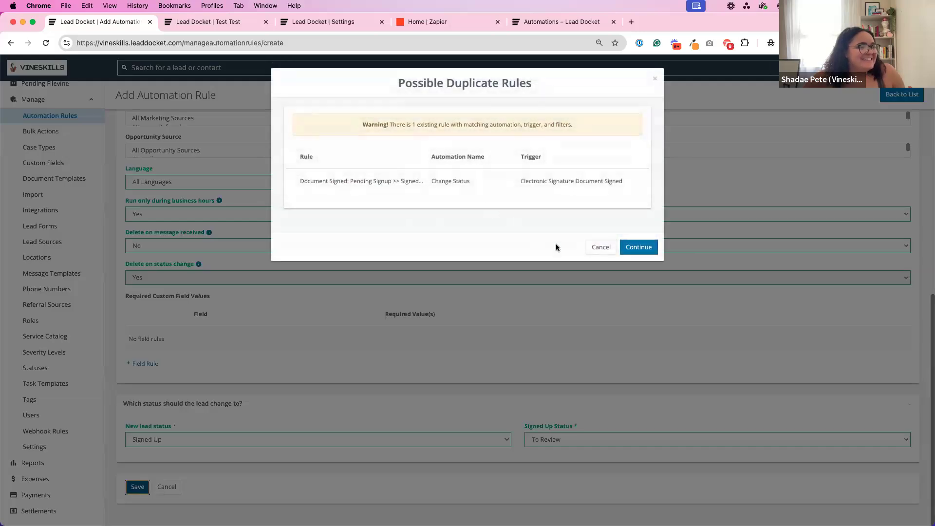
click(631, 249)
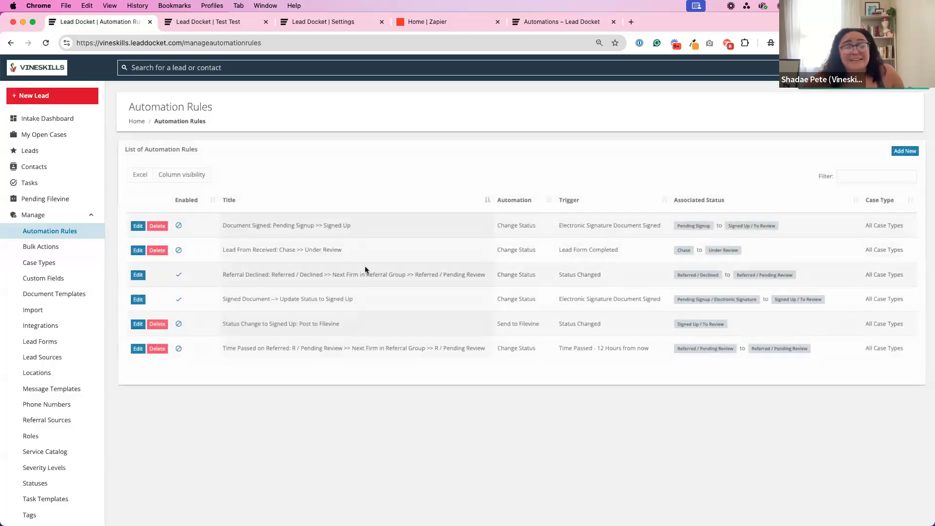
triple_click(229, 301)
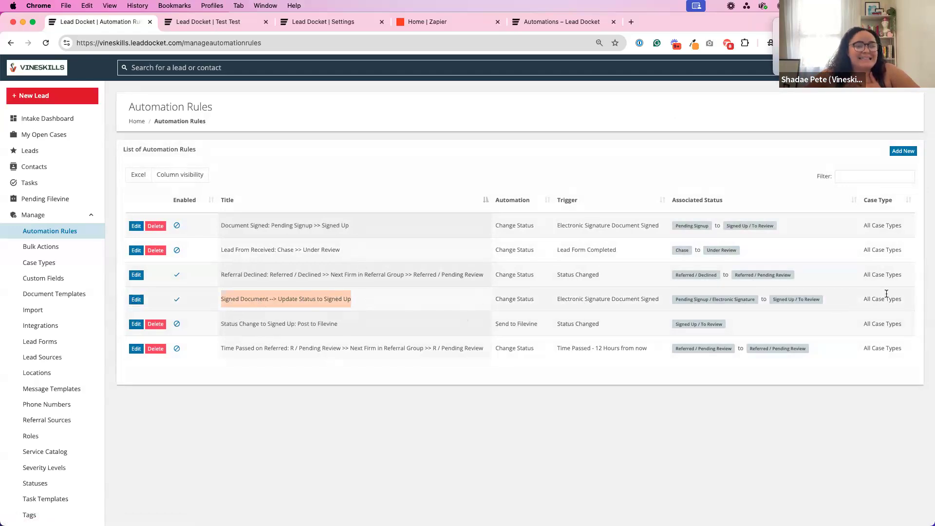
Start another automation rule with Change Status as the automation and Electronic Signature Document Signed as its run trigger.
click(902, 151)
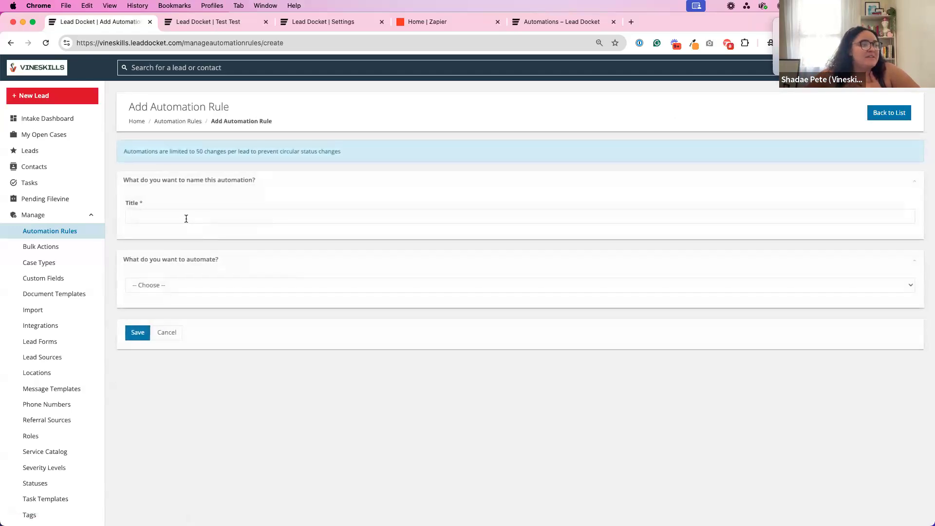
click(178, 281)
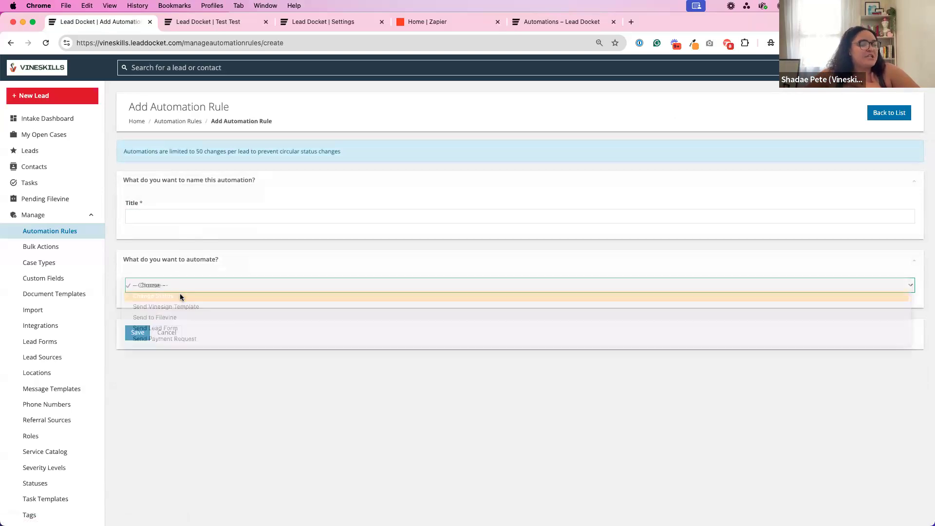
click(179, 293)
click(185, 352)
click(198, 371)
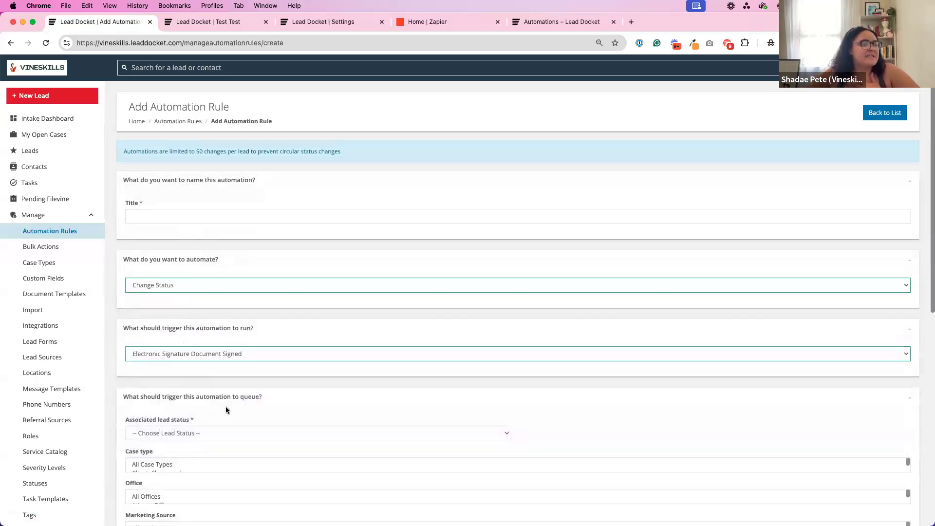
Set the new rule's associated lead status to Chase and its new lead status to Signed Up.
scroll(226, 406, down, 3)
click(206, 366)
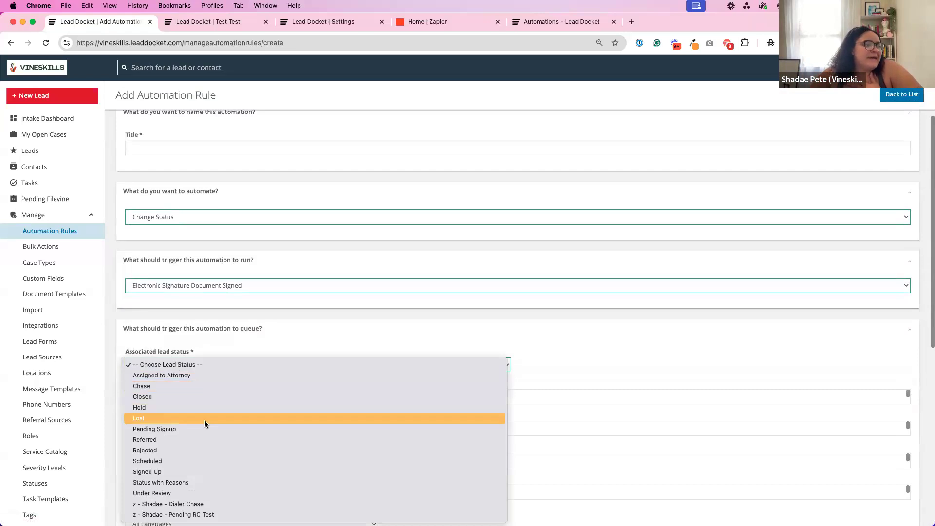
click(169, 386)
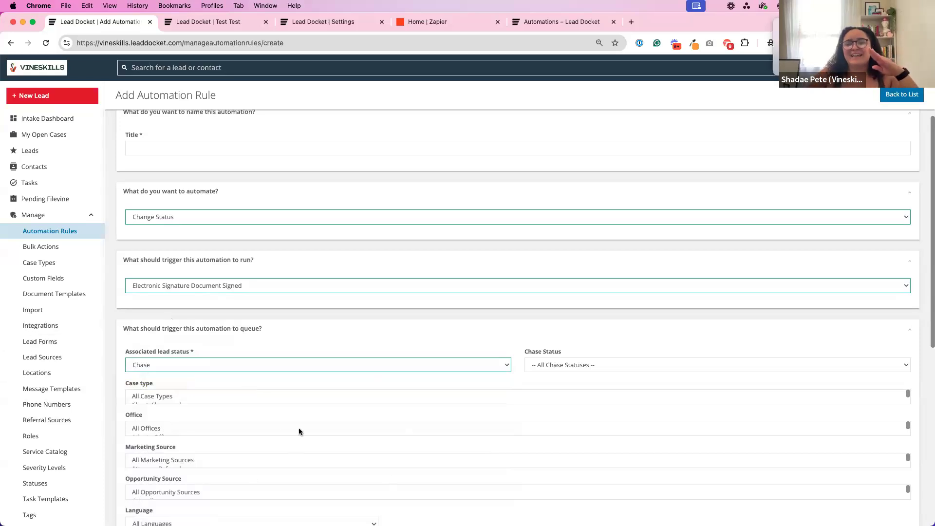
scroll(252, 345, down, 2)
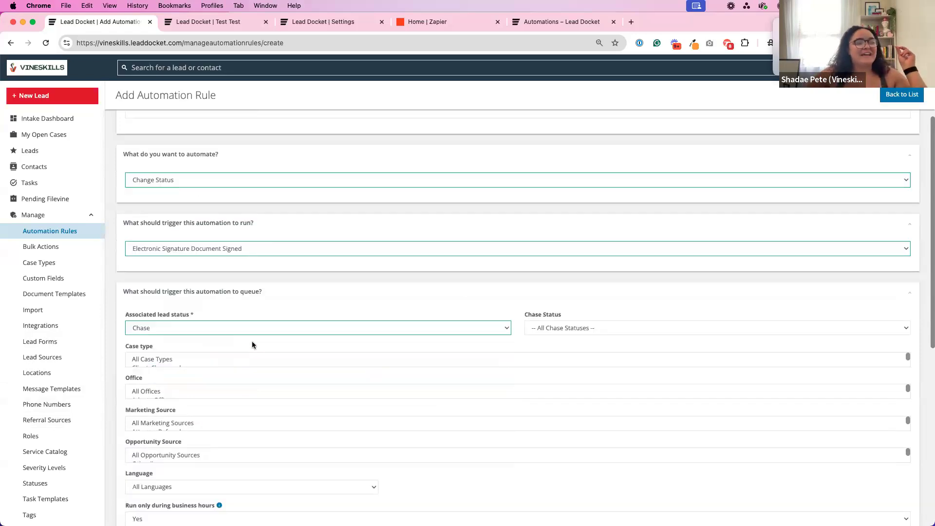
scroll(253, 345, down, 10)
click(215, 444)
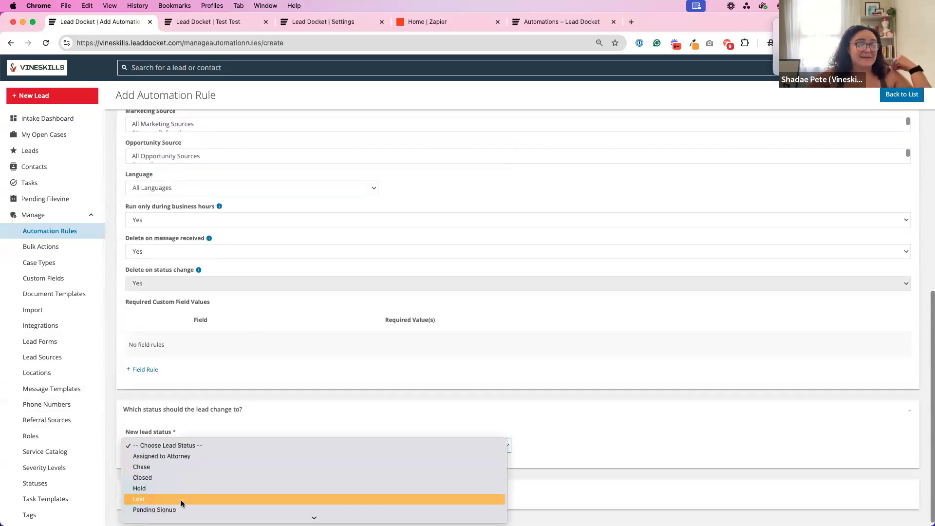
scroll(181, 503, down, 3)
click(161, 472)
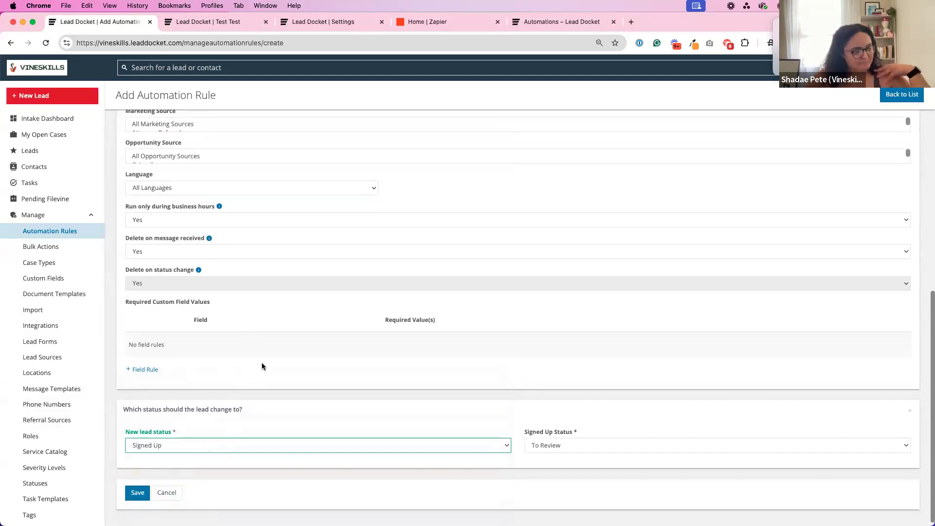
View the form for adding a rule under Required Custom Field Values and close it without adding one.
scroll(262, 366, up, 1)
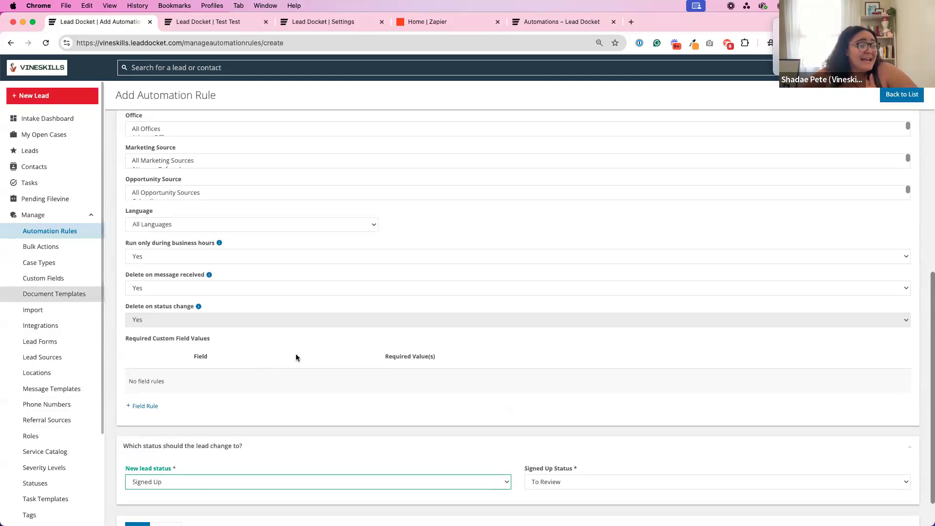
drag(125, 341, 229, 341)
click(231, 343)
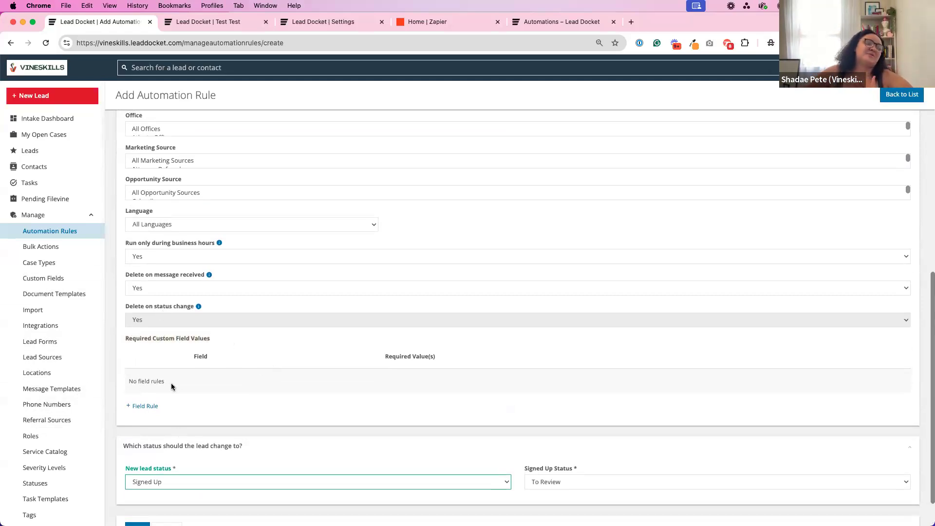
click(151, 406)
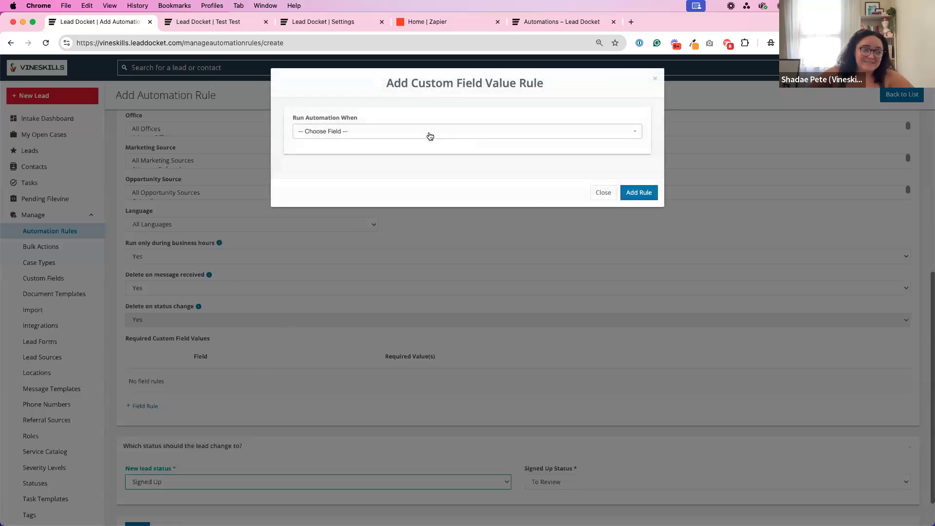
click(604, 195)
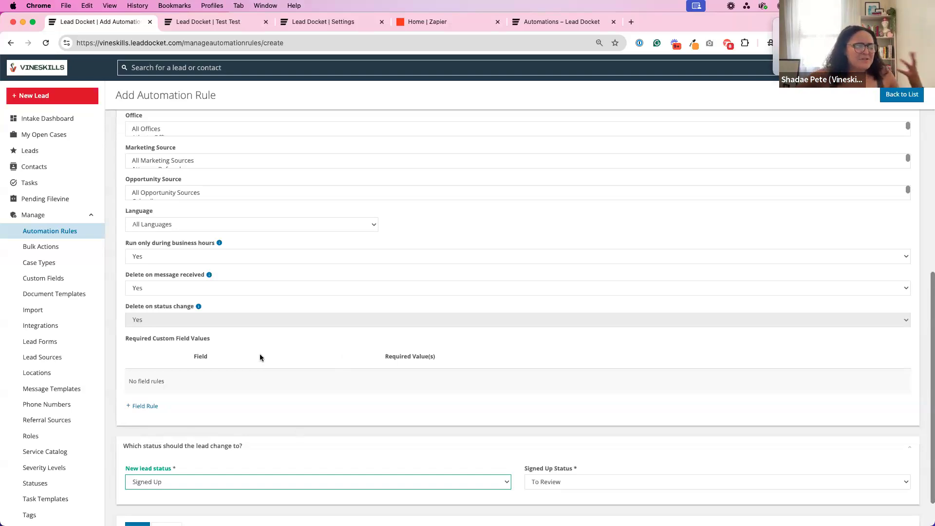
Leave the second automation rule unsaved and return to the list of automation rules.
scroll(199, 365, up, 5)
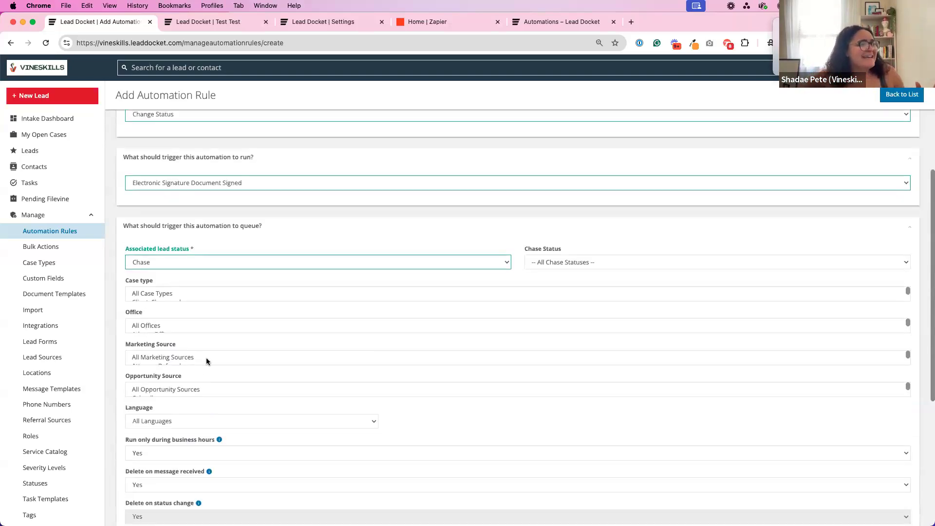
scroll(187, 202, up, 4)
click(178, 122)
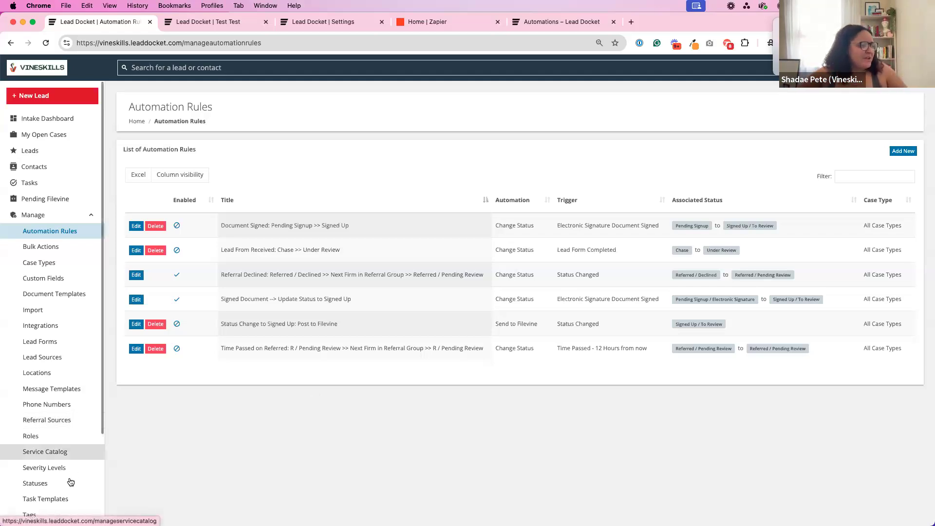
Go to the referral sources list and open the report for Flinesta & Associates.
scroll(70, 492, down, 5)
click(83, 302)
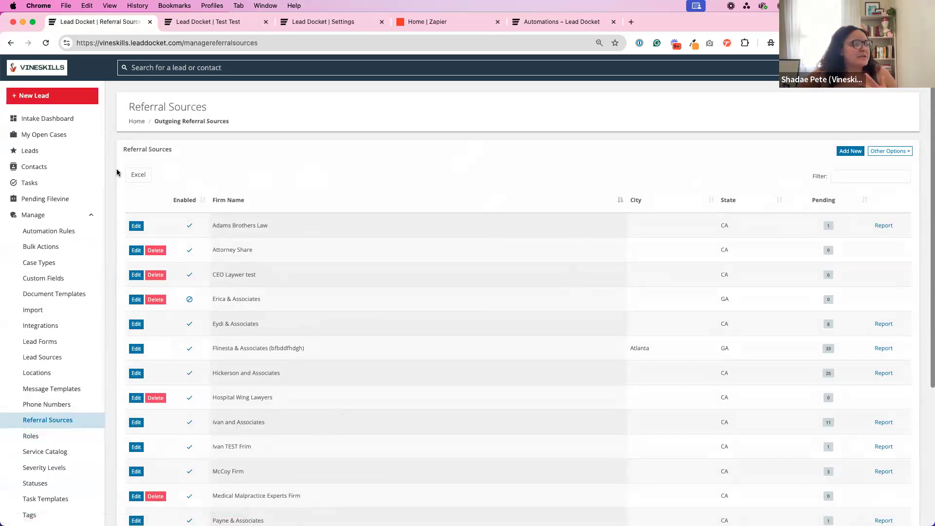
click(889, 348)
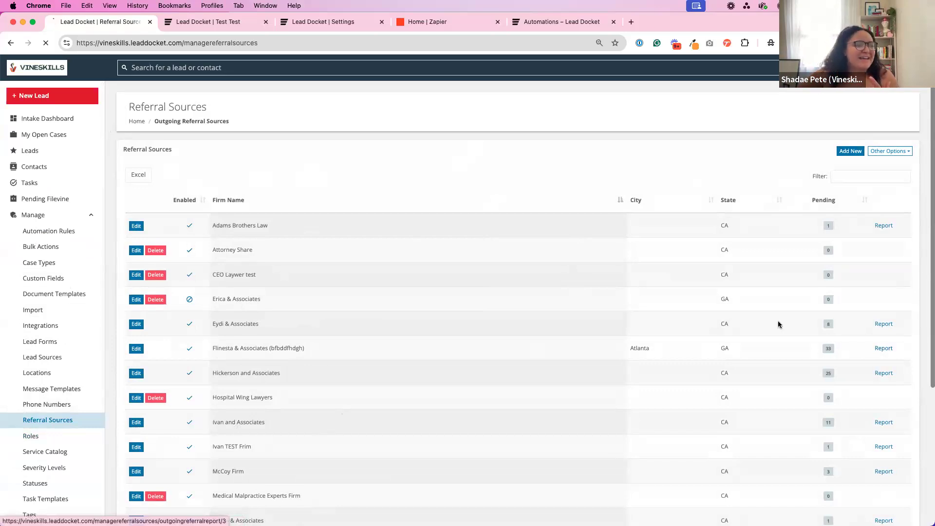
Open the firm's shared referral dashboard and view its leads under Pending Review, Reviewing, Signed Up and Dropped.
click(293, 189)
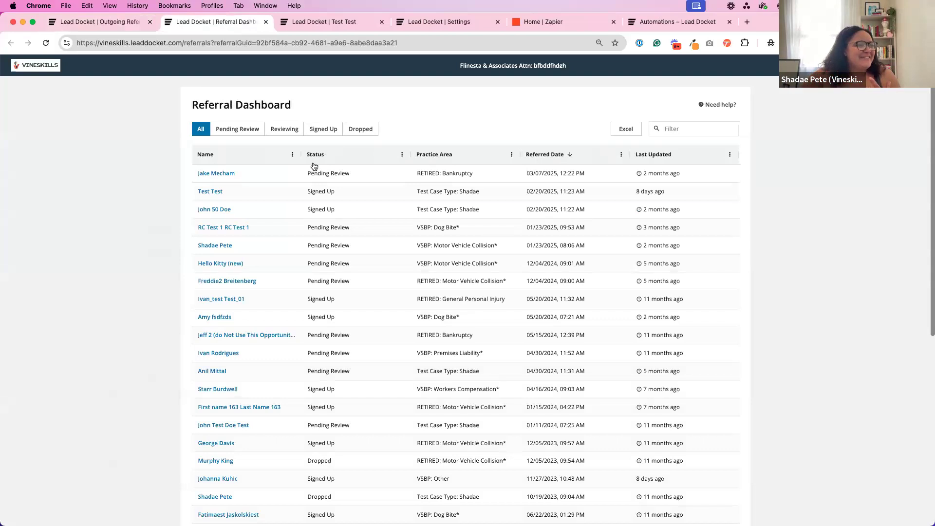
click(245, 129)
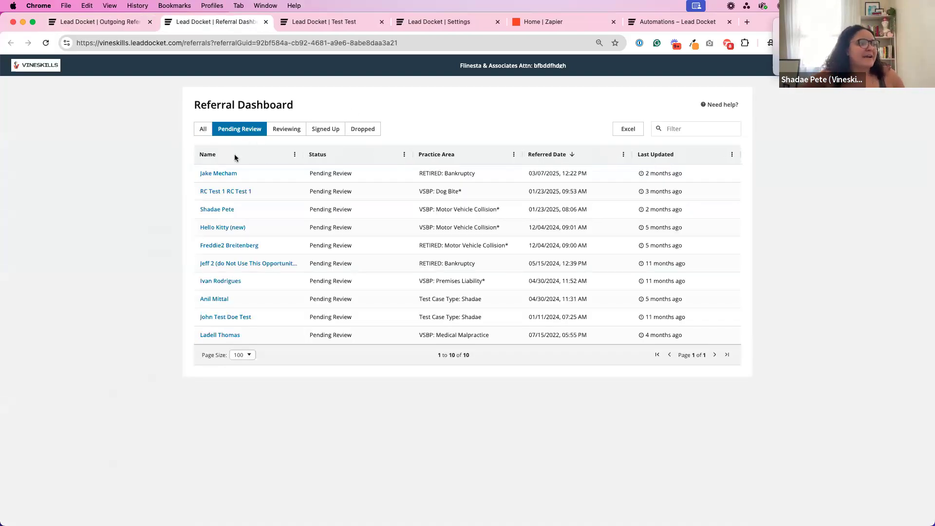
click(280, 129)
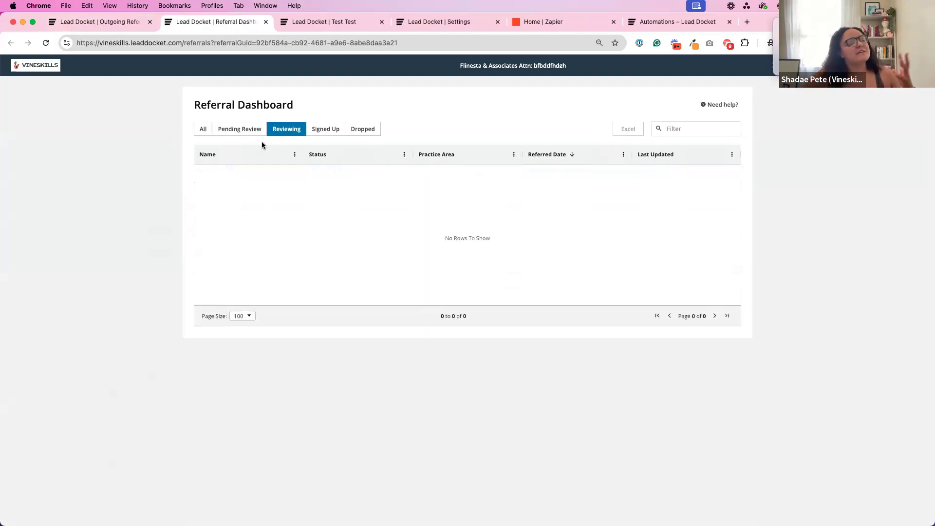
click(325, 129)
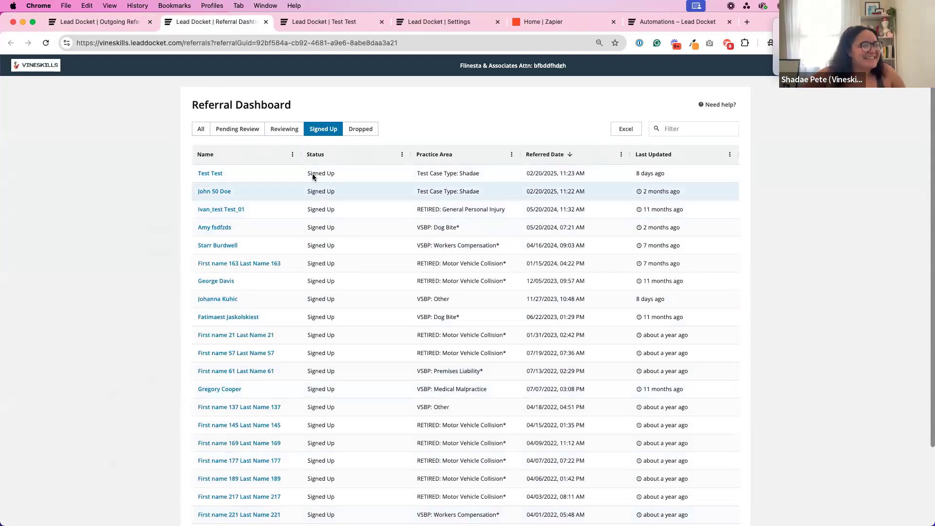
click(360, 128)
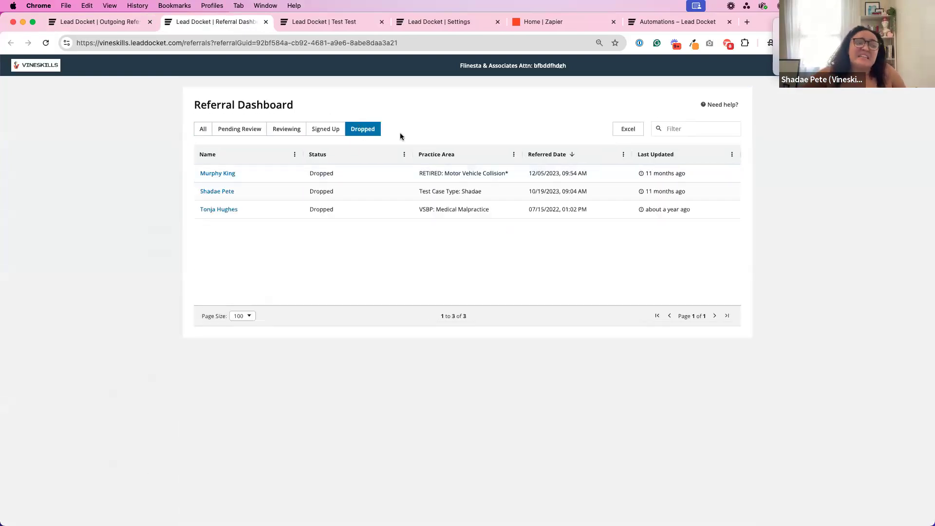
Update the most recently referred Pending Review lead to Signed Up with the reason Treating and the note "We signed up this lead".
click(247, 131)
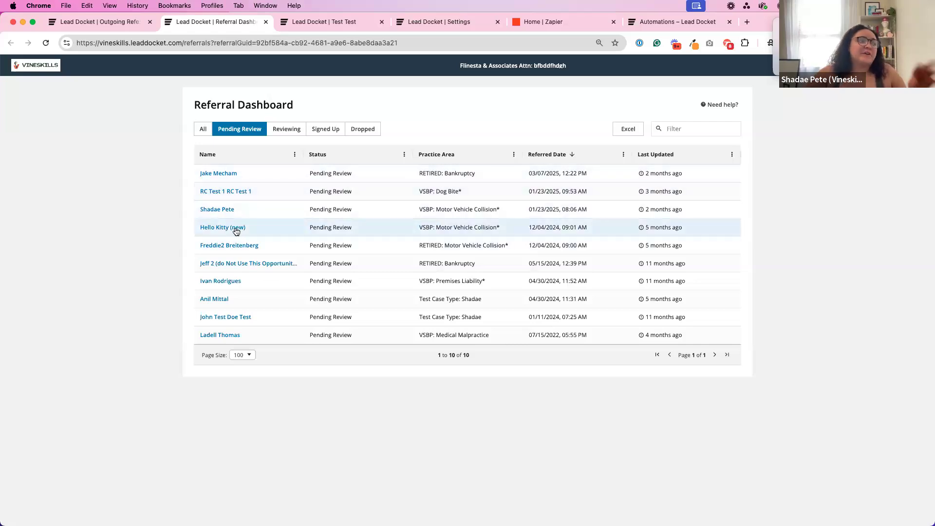
click(215, 175)
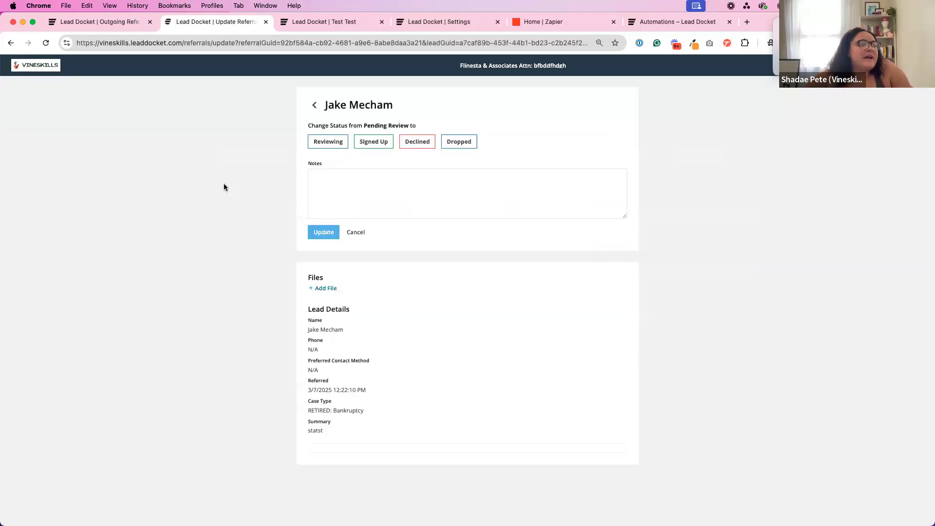
click(370, 142)
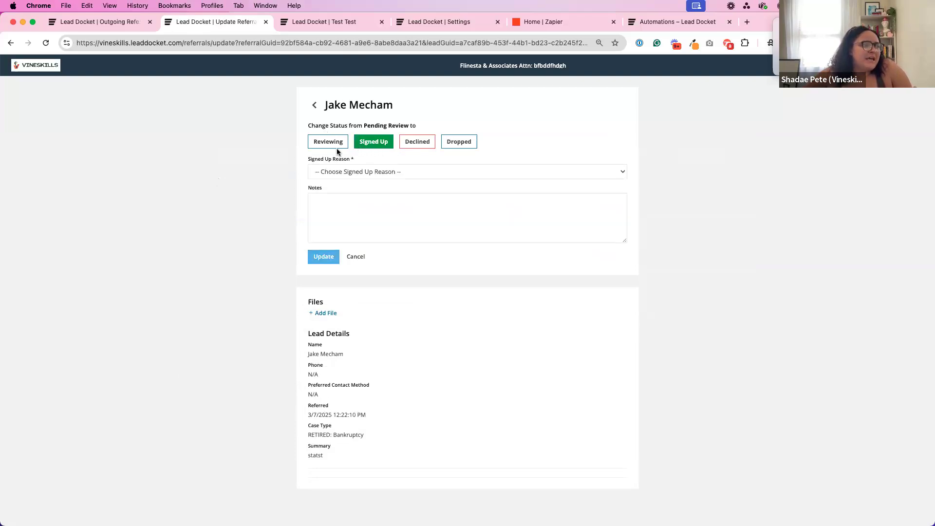
click(351, 171)
click(351, 183)
click(370, 218)
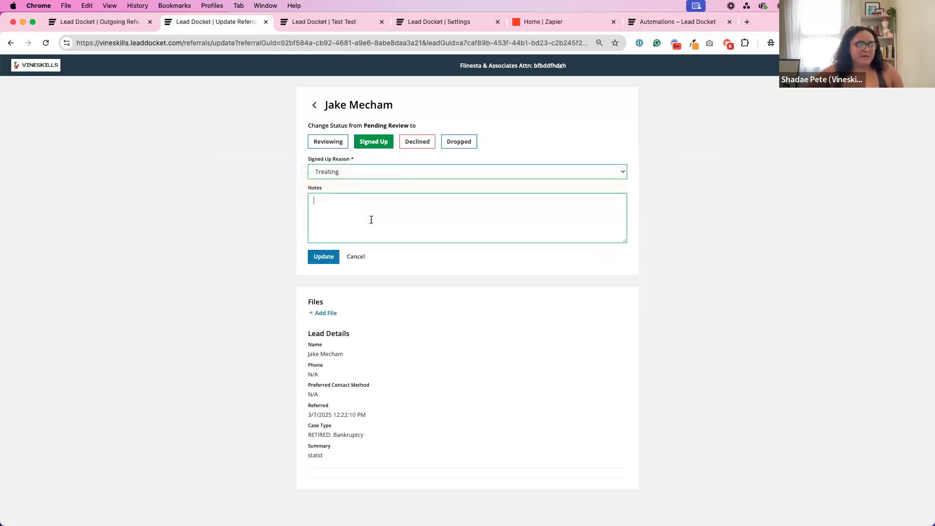
text(We signe)
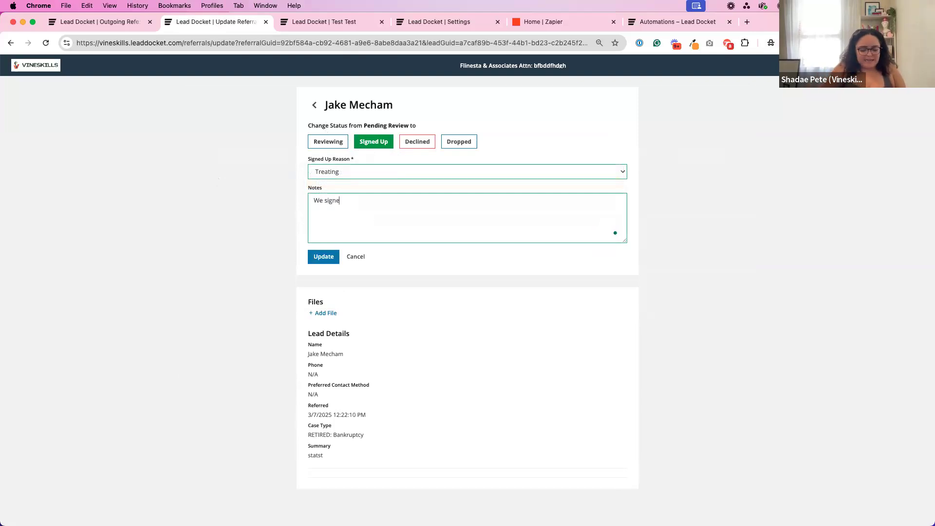
text(d up this lead)
click(336, 258)
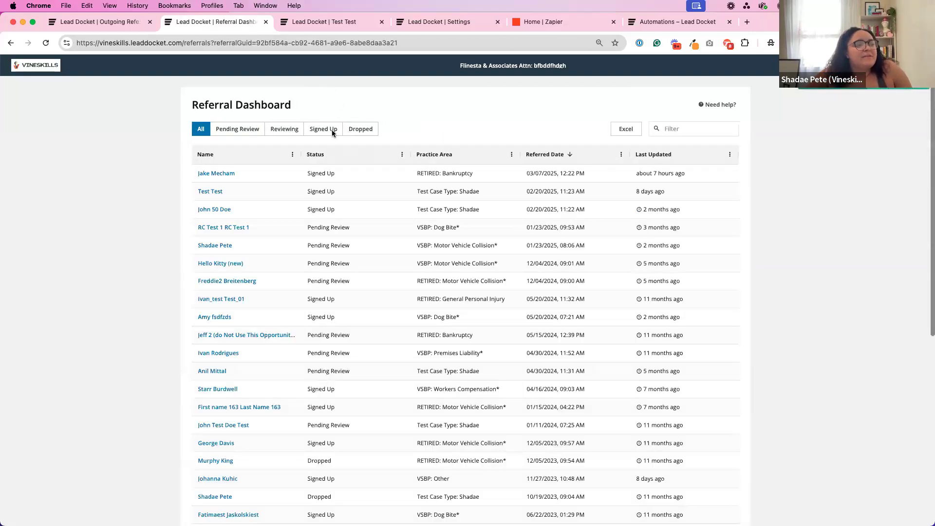
View the dashboard's Signed Up leads and return to the firm's outgoing referral report.
click(332, 129)
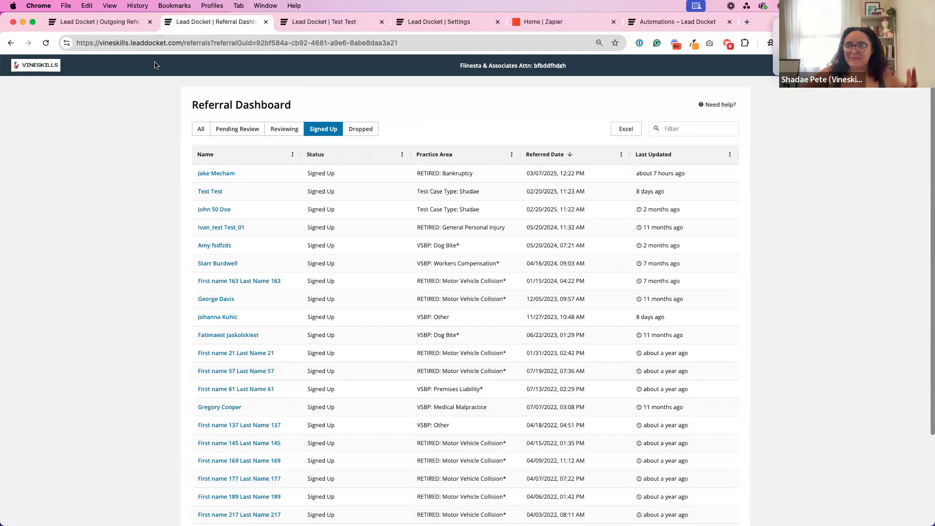
click(72, 25)
click(217, 28)
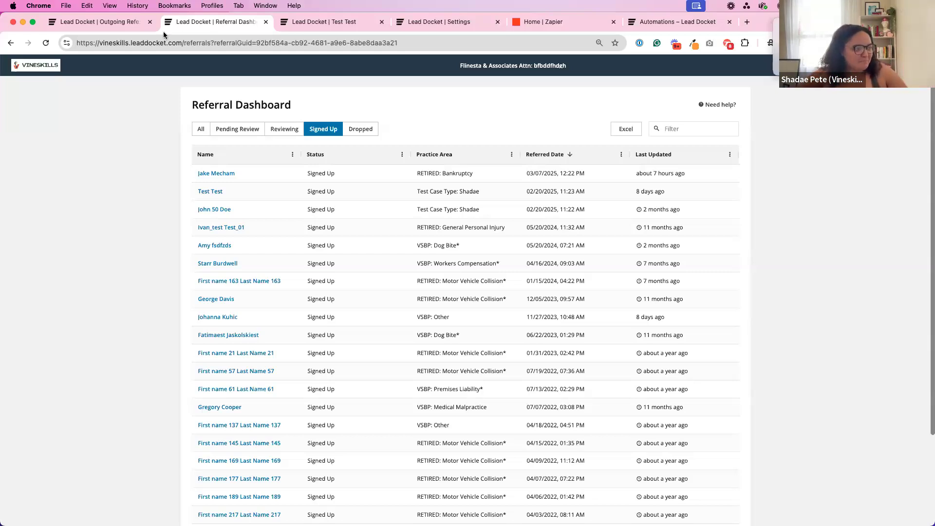
click(132, 21)
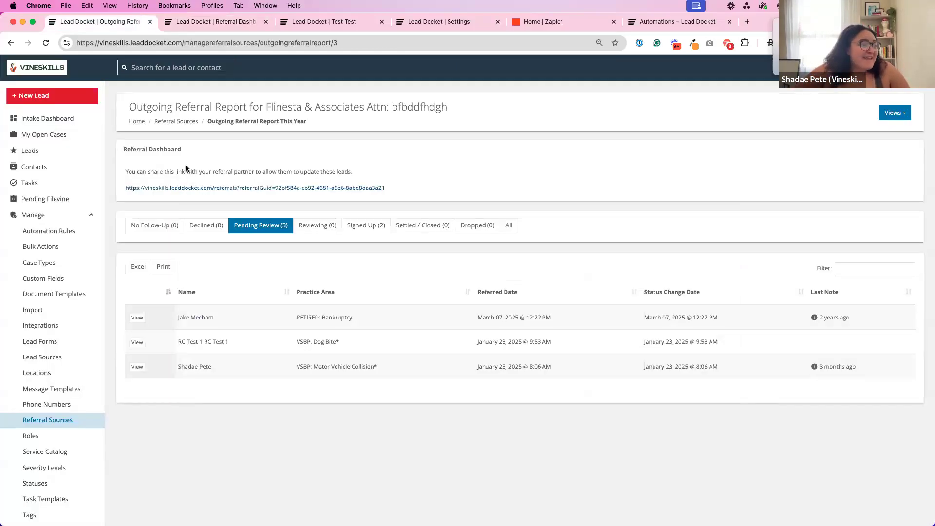
Open the automation rule "Time Passed on Referred" for editing and read through its title.
click(62, 233)
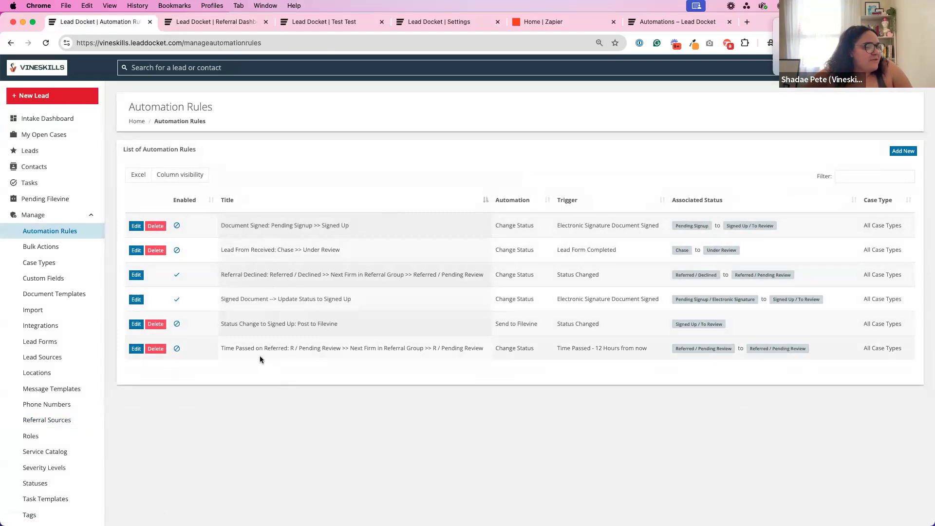
drag(246, 349, 534, 350)
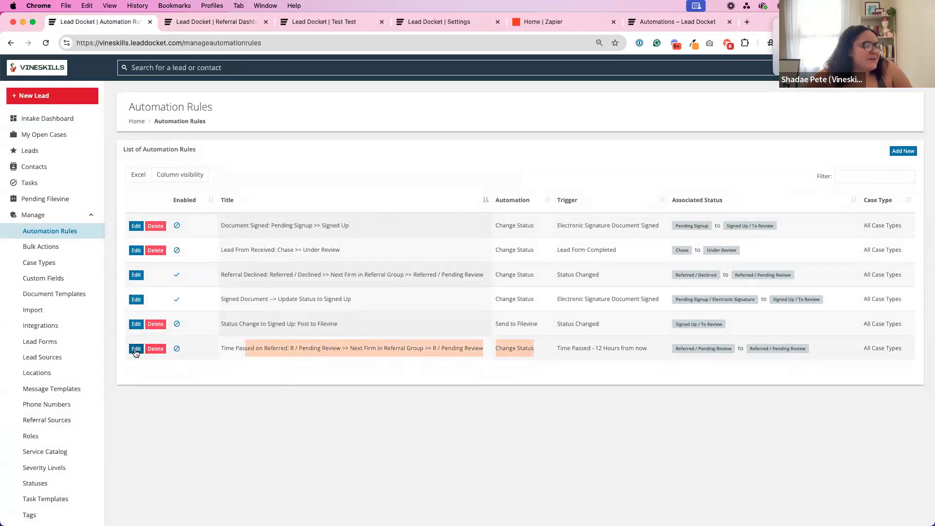
click(136, 349)
click(137, 216)
drag(127, 216, 352, 216)
click(210, 216)
click(269, 216)
click(351, 216)
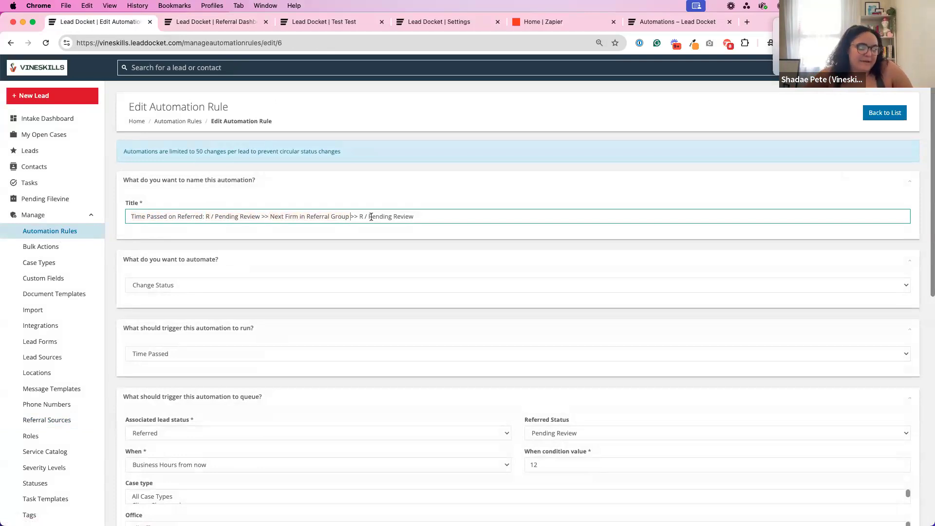
Examine the rule's trigger, its waiting time in business hours and its setting for continuing to the next referral source.
scroll(338, 246, down, 3)
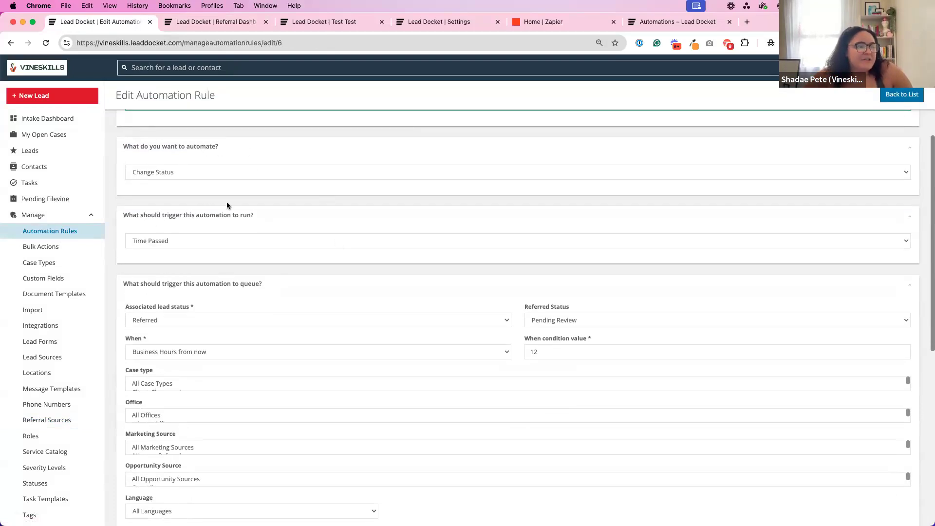
double_click(558, 360)
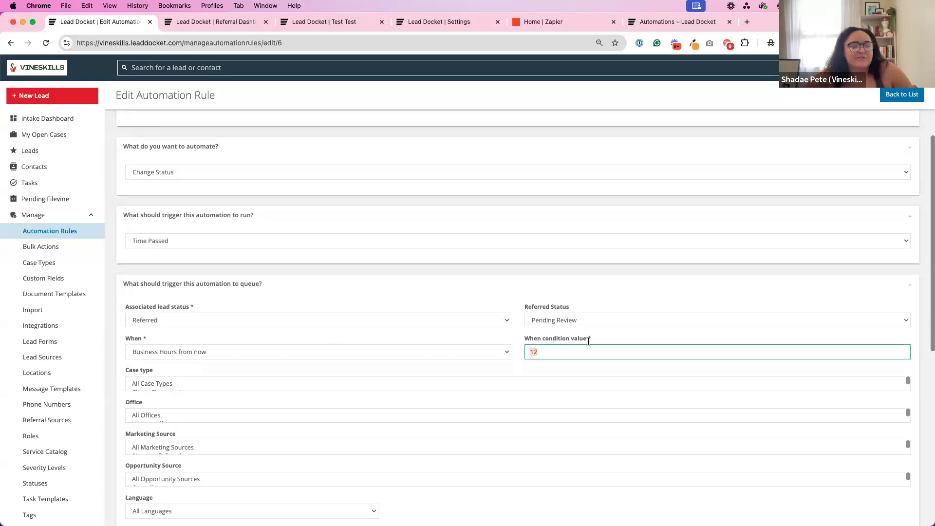
click(328, 336)
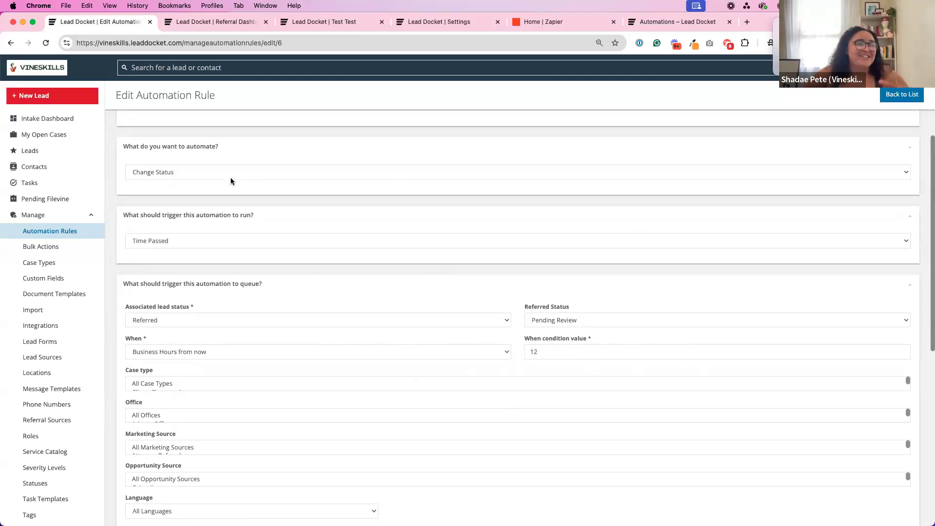
scroll(212, 207, down, 10)
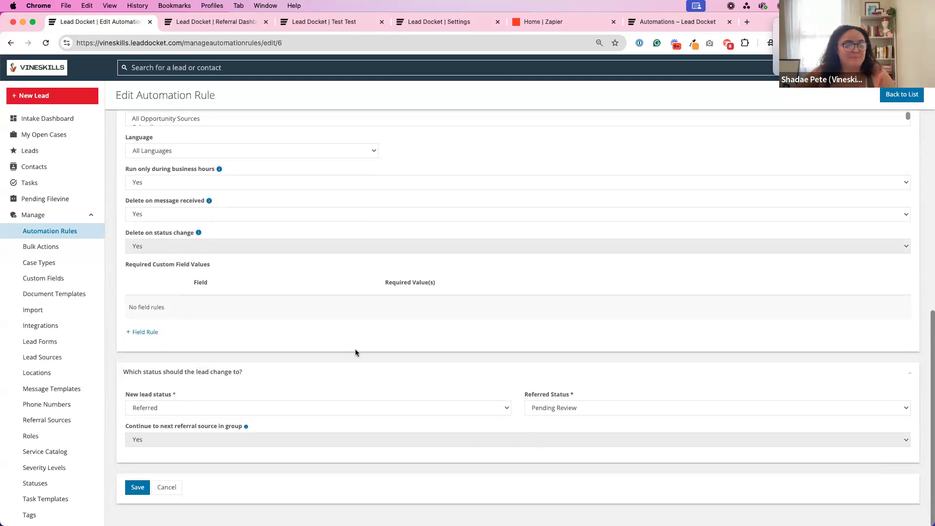
scroll(201, 341, up, 5)
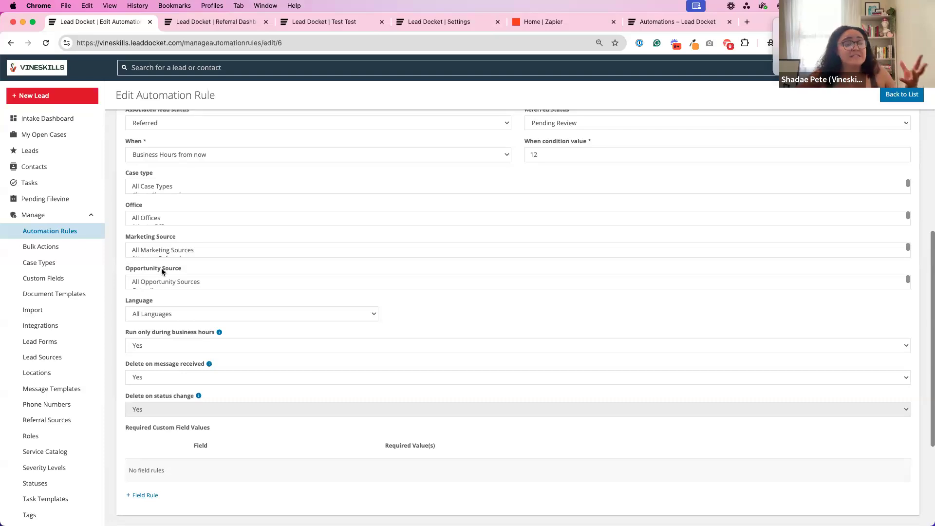
On the referral dashboard, open the first Pending Review lead and choose Declined with the reason No coverage / insurance.
click(212, 22)
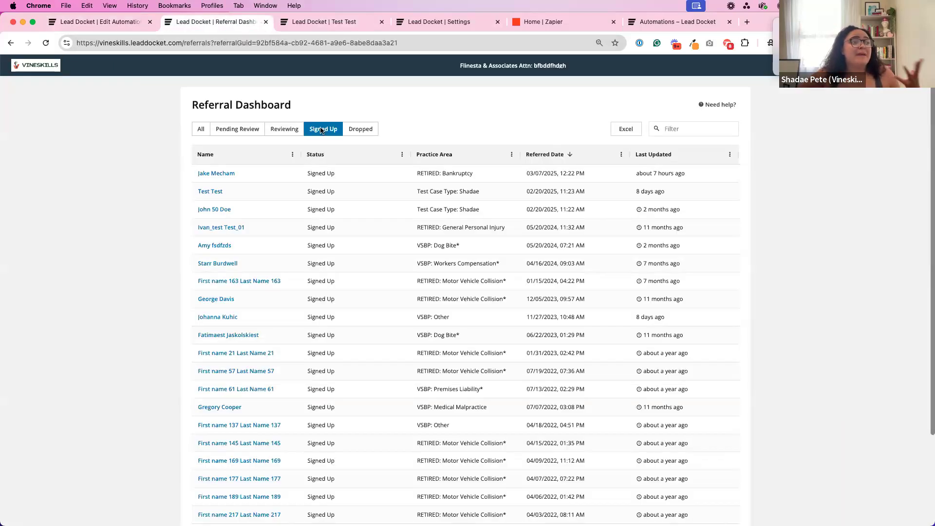
click(238, 128)
click(238, 174)
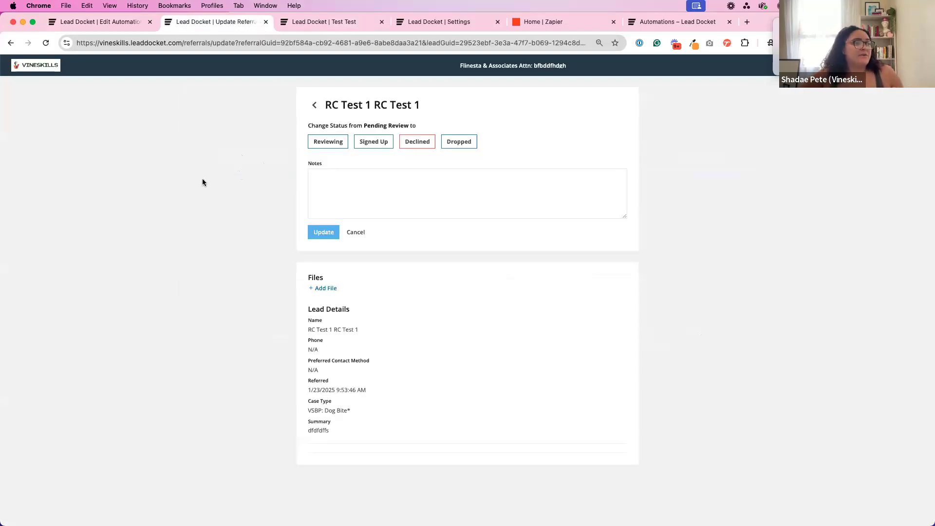
click(419, 142)
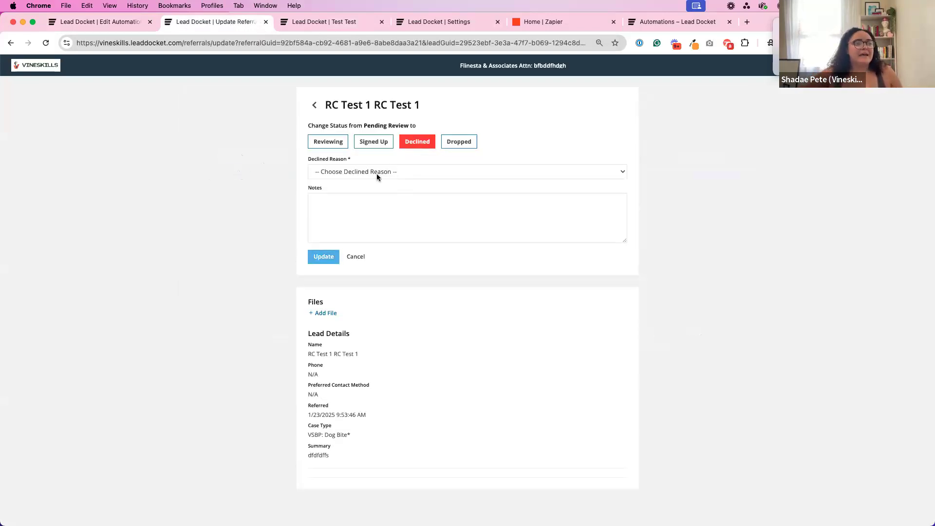
click(376, 173)
click(364, 183)
click(374, 208)
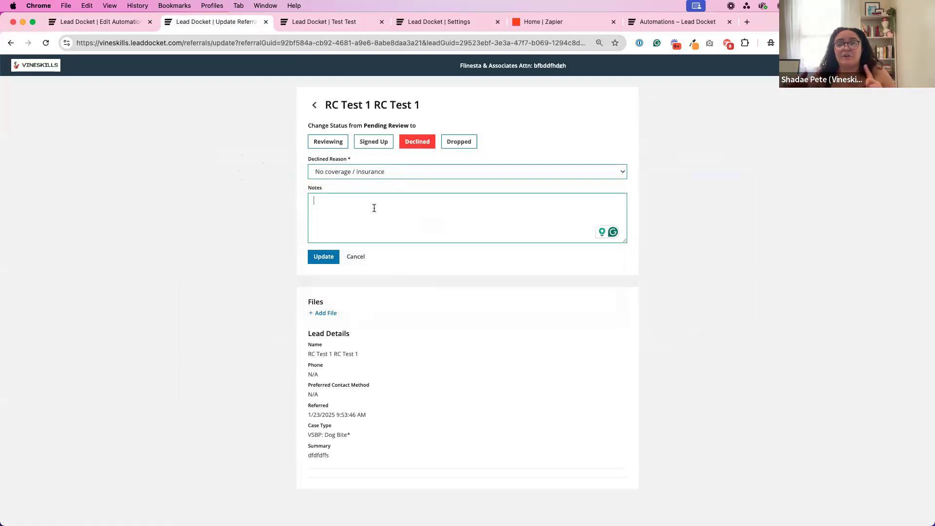
In the test lead's status change form, set the lead status to Referred and the referred status to Pending Review.
click(334, 24)
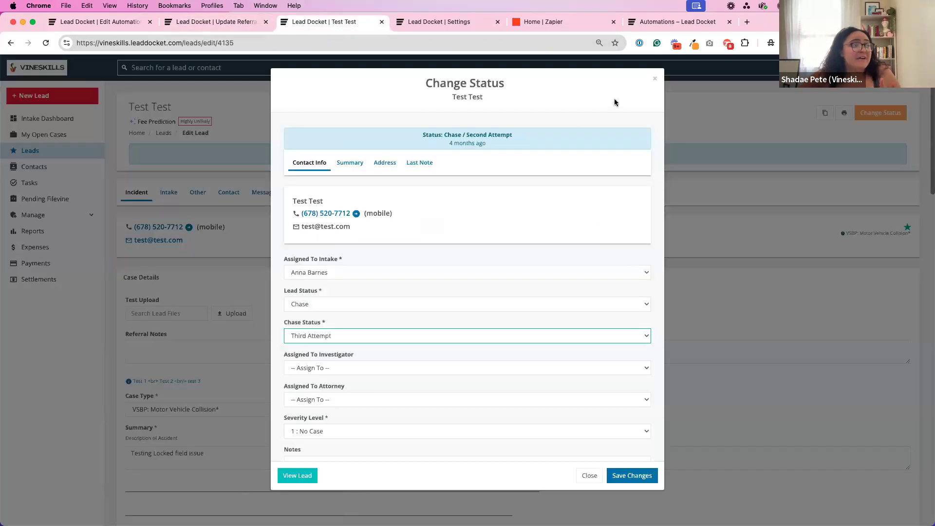
scroll(411, 275, down, 2)
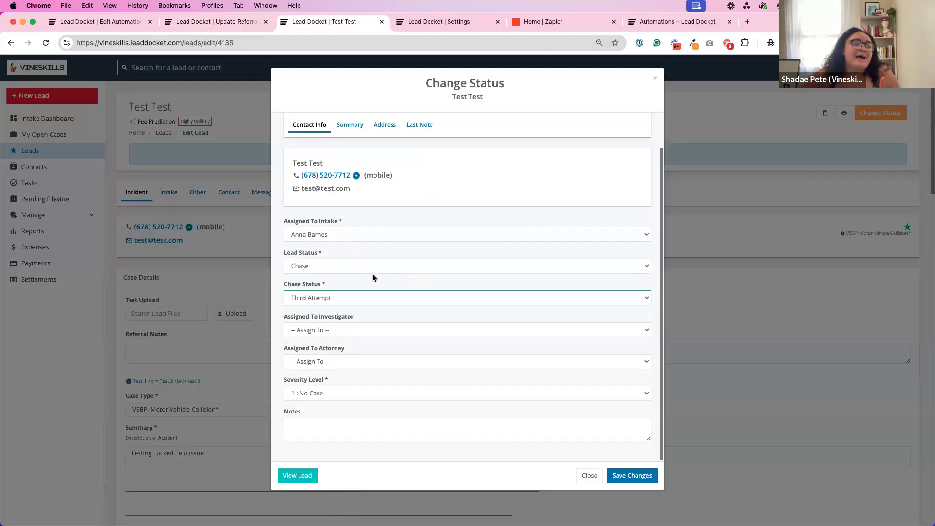
click(342, 296)
click(359, 243)
click(339, 267)
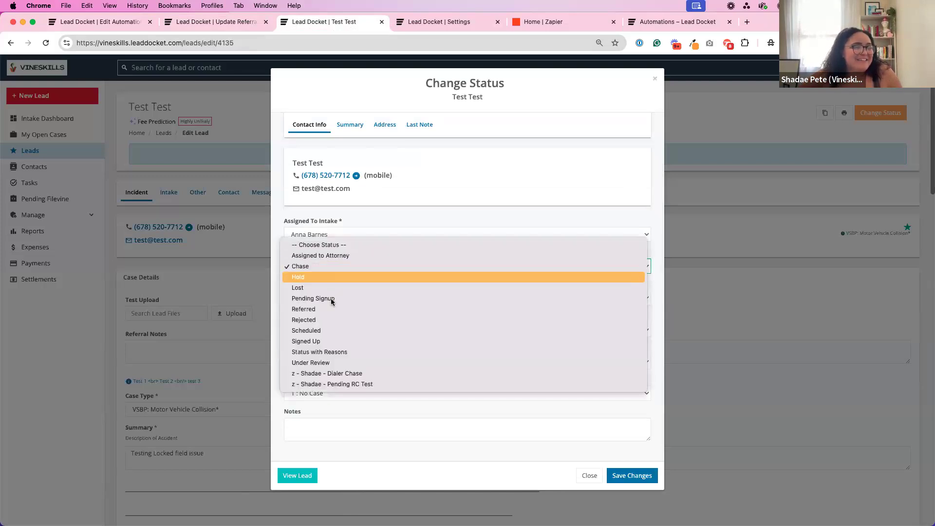
click(324, 309)
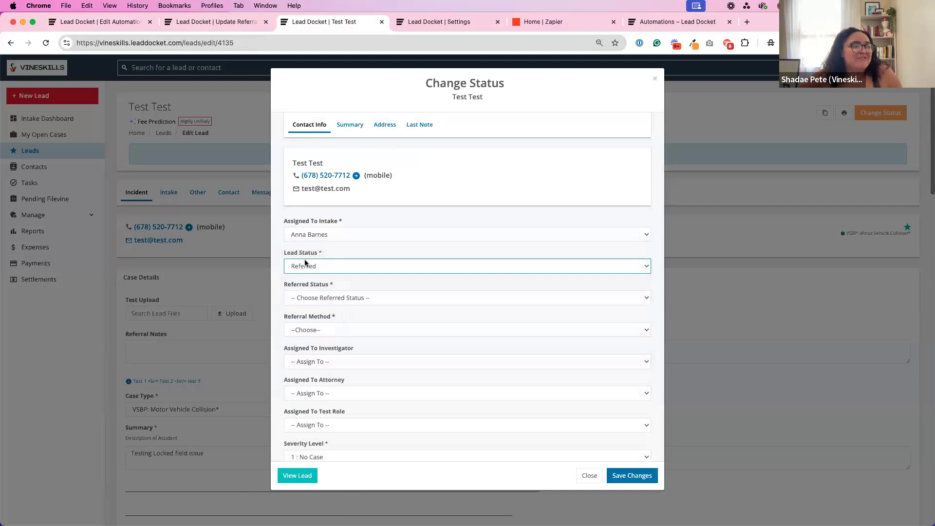
click(334, 301)
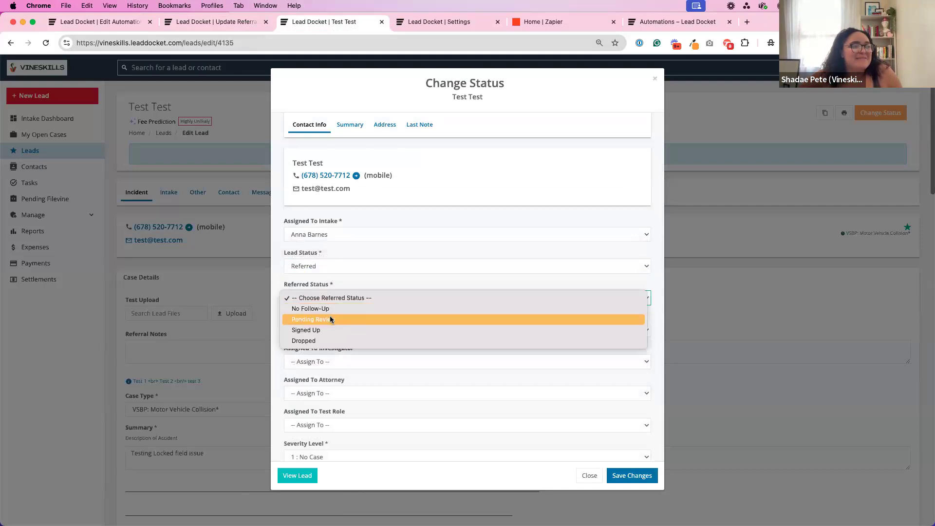
click(330, 319)
Set the referral method to Specific Firm in the test lead's status change form.
drag(285, 320, 334, 314)
click(331, 330)
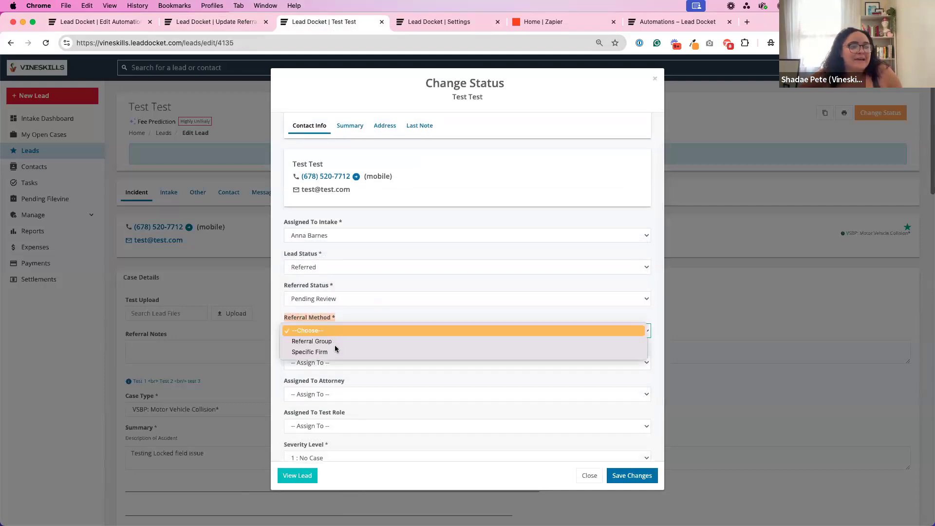
click(335, 345)
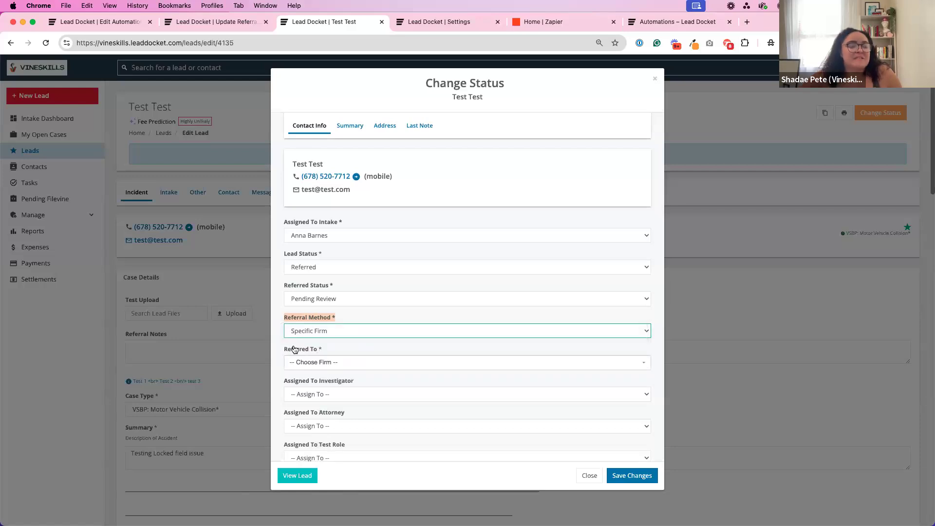
Switch the referral method to Referral Group with one of the firm's groups selected, and close the form without saving.
click(324, 330)
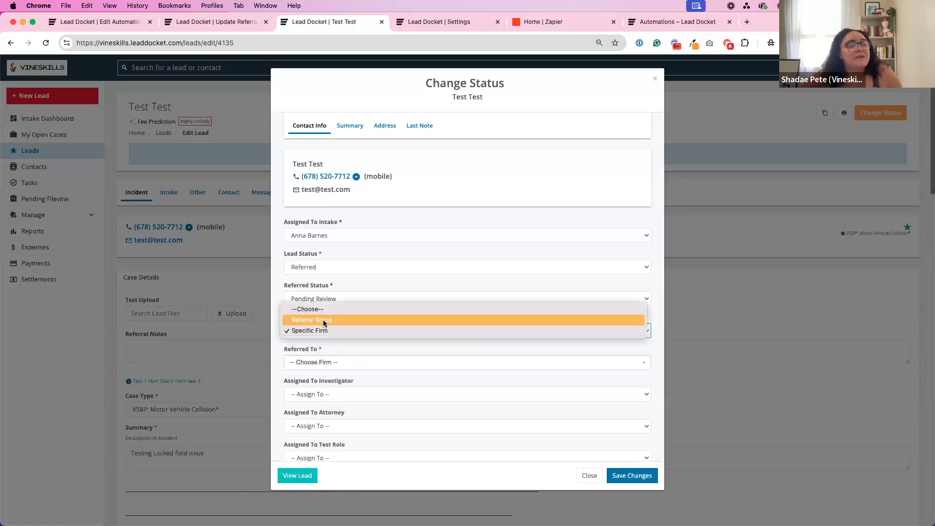
click(324, 320)
click(337, 362)
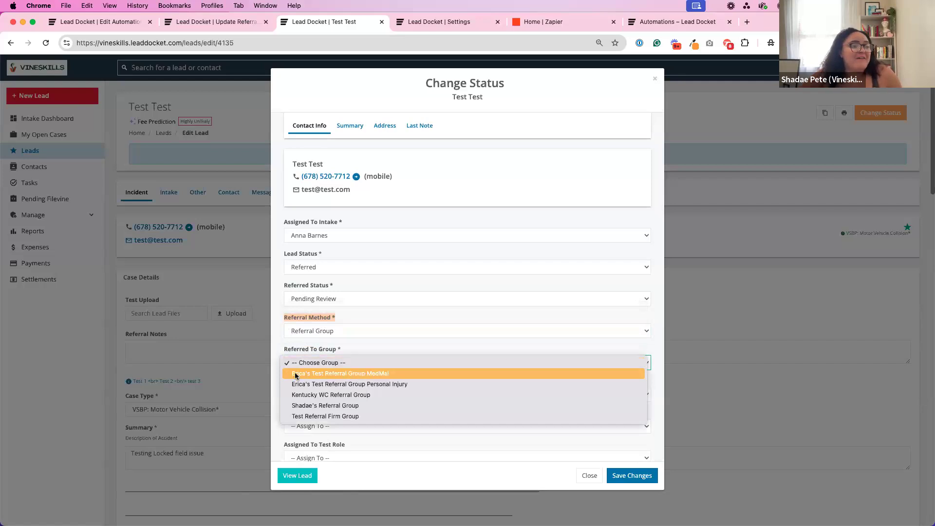
click(336, 404)
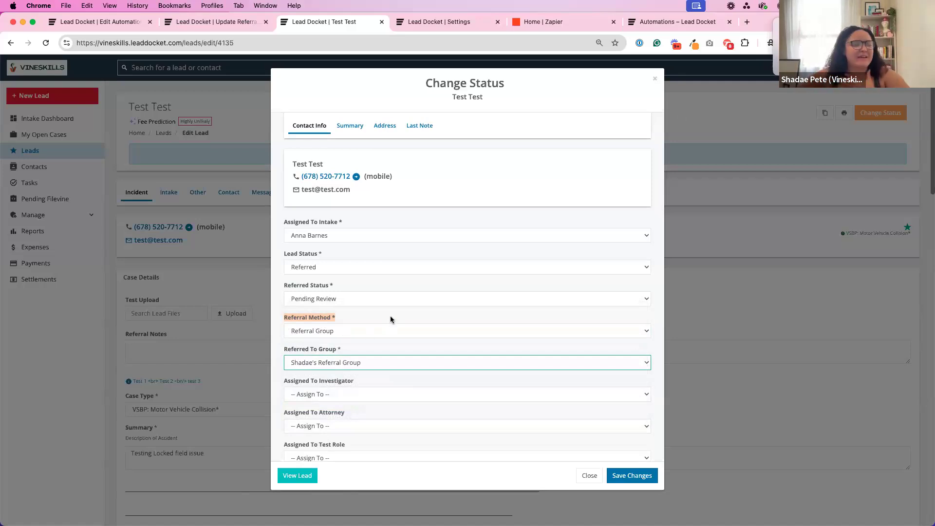
click(453, 374)
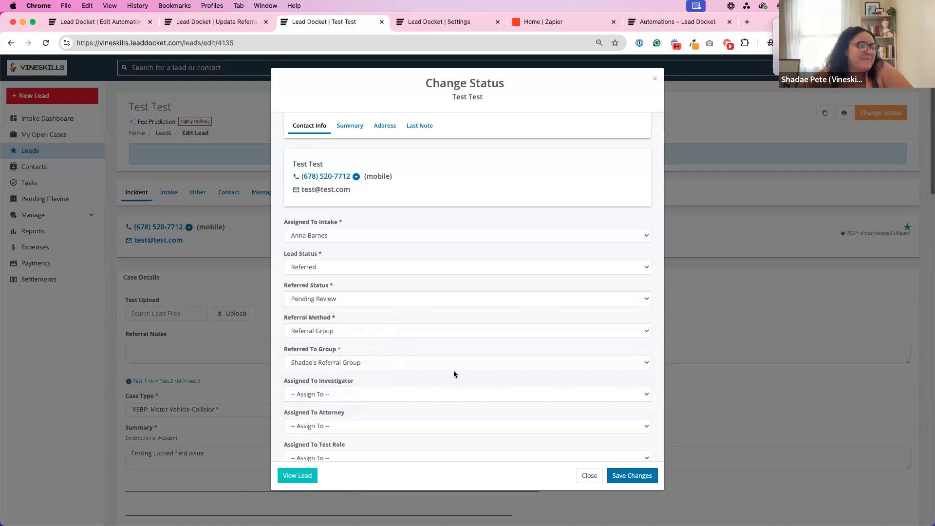
click(589, 476)
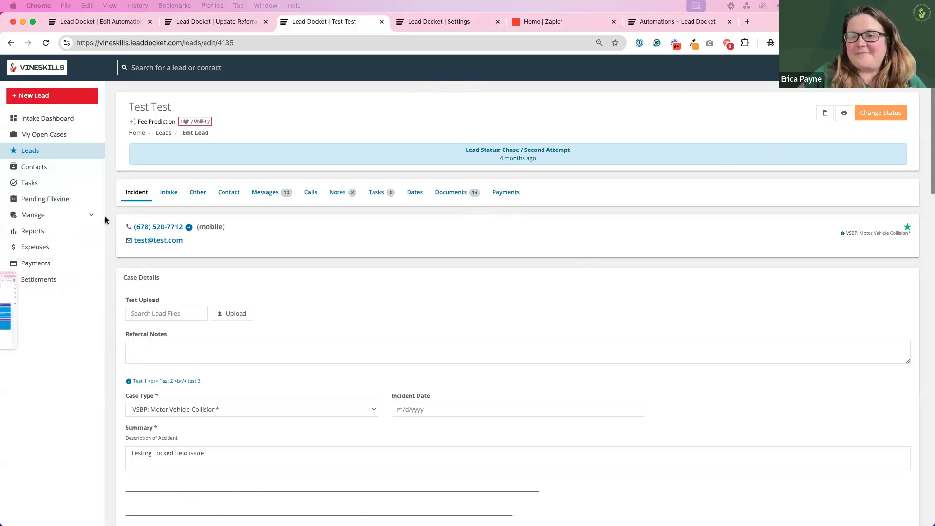
View the list of automation rules and return to the Intake Dashboard.
click(75, 218)
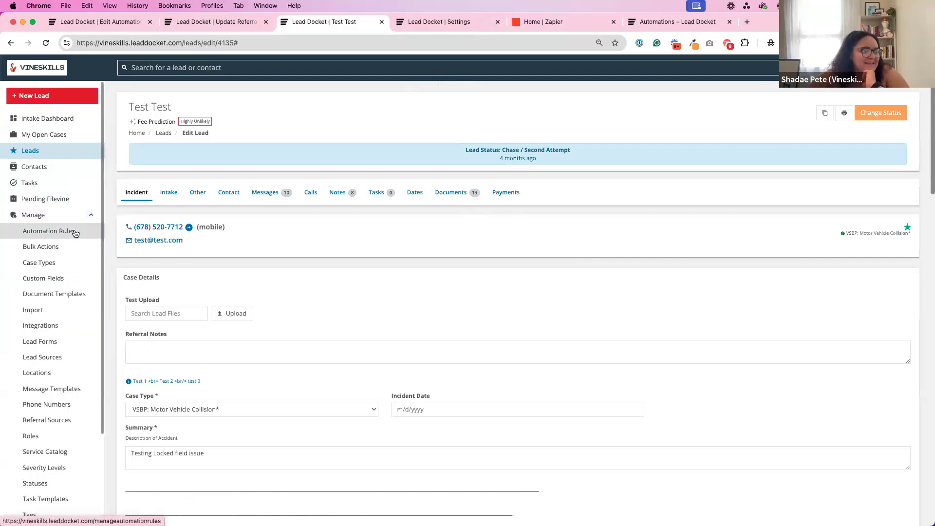
click(89, 230)
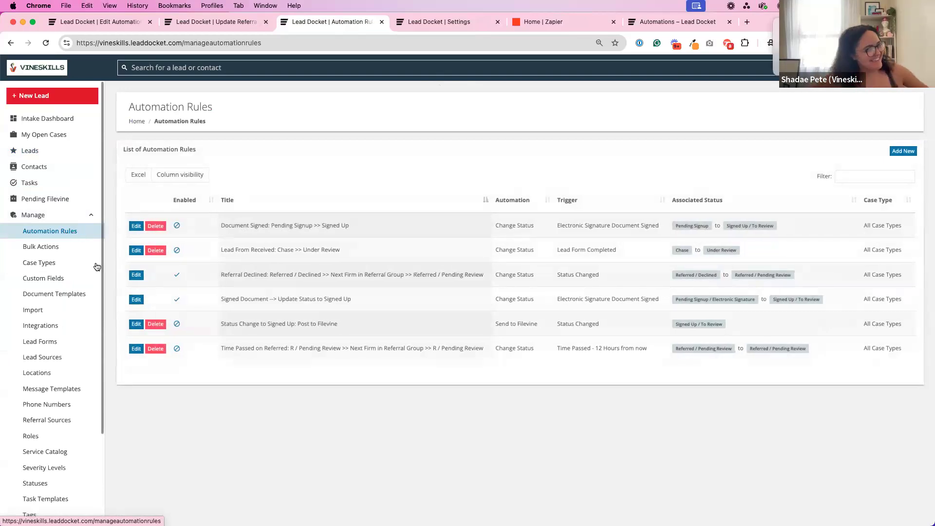
click(79, 124)
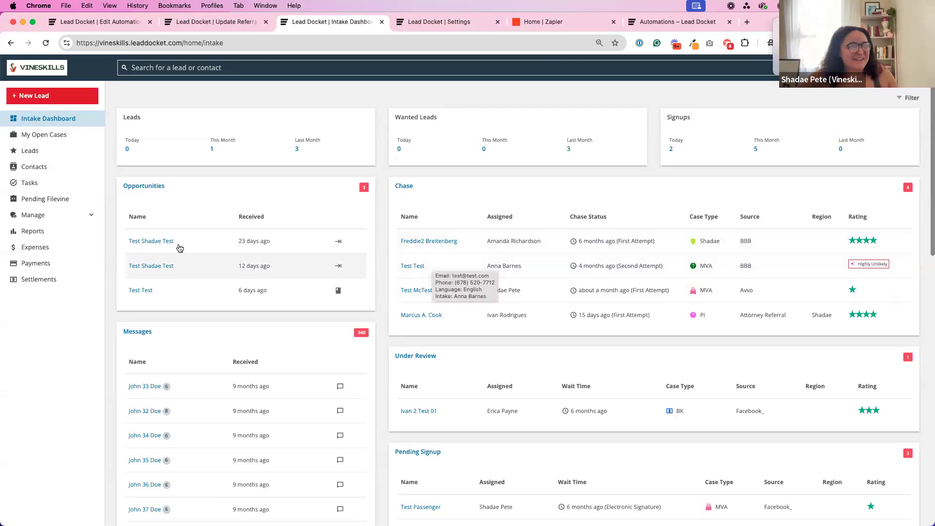
Start a new automation rule and choose Change Status as what it automates.
click(69, 218)
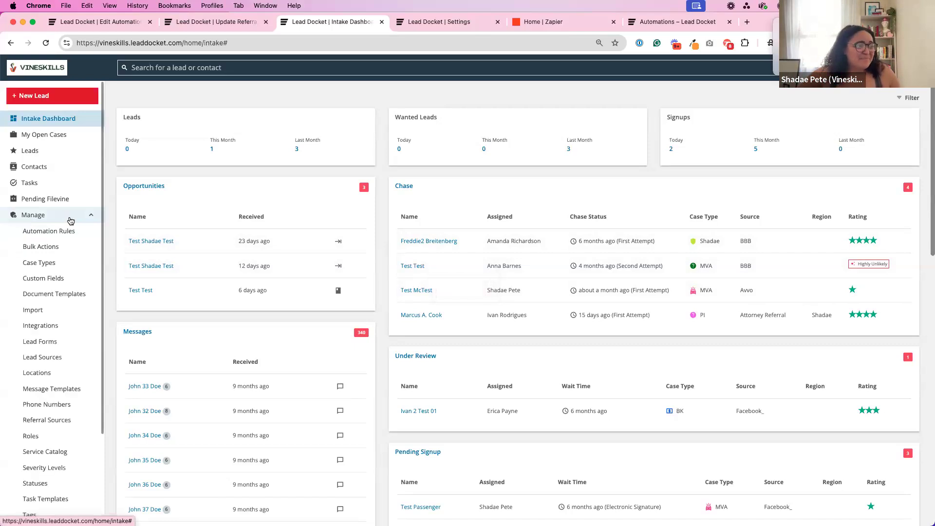
click(87, 228)
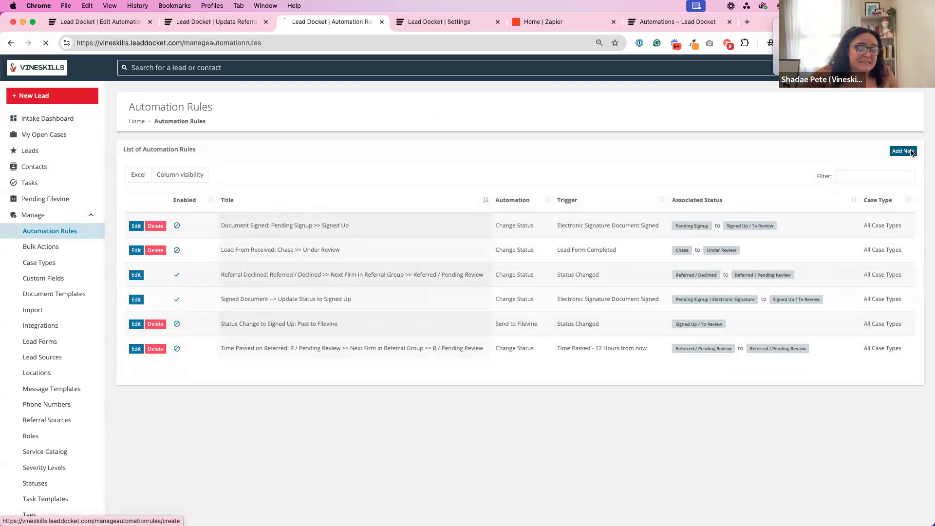
click(902, 151)
click(177, 287)
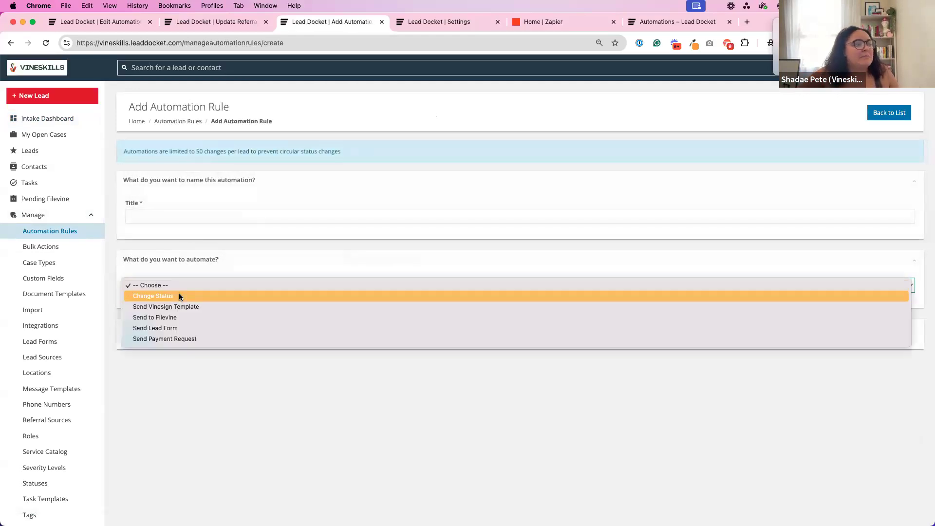
click(179, 295)
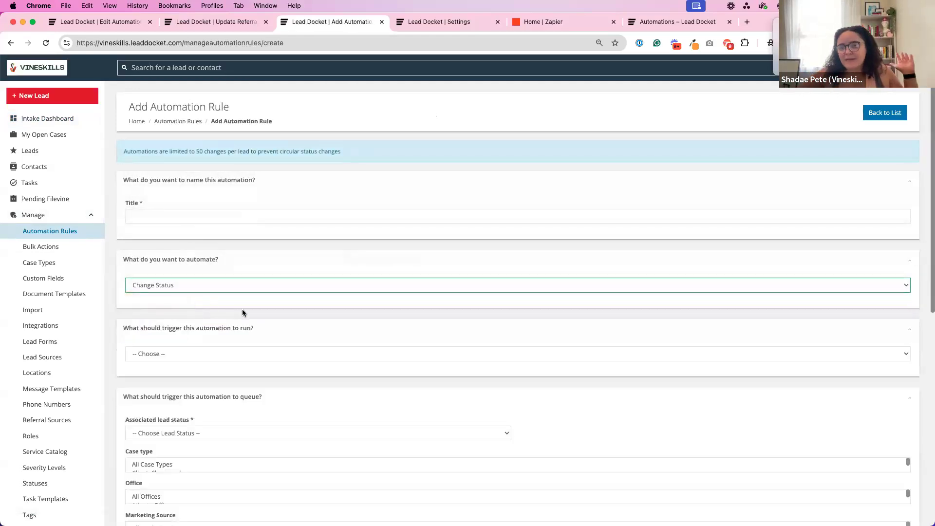
Look through the new rule's trigger, lead status and filter options, and return to the rules list without saving.
scroll(242, 312, down, 2)
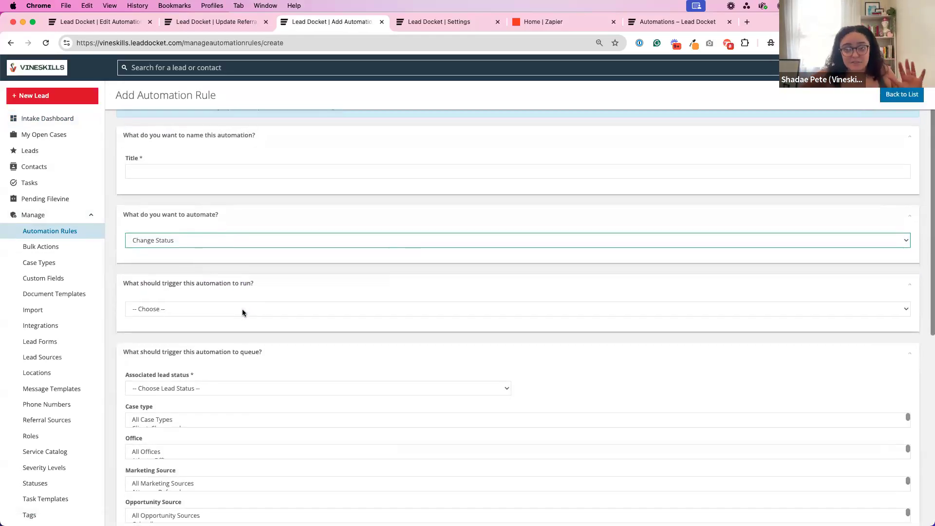
scroll(242, 312, up, 2)
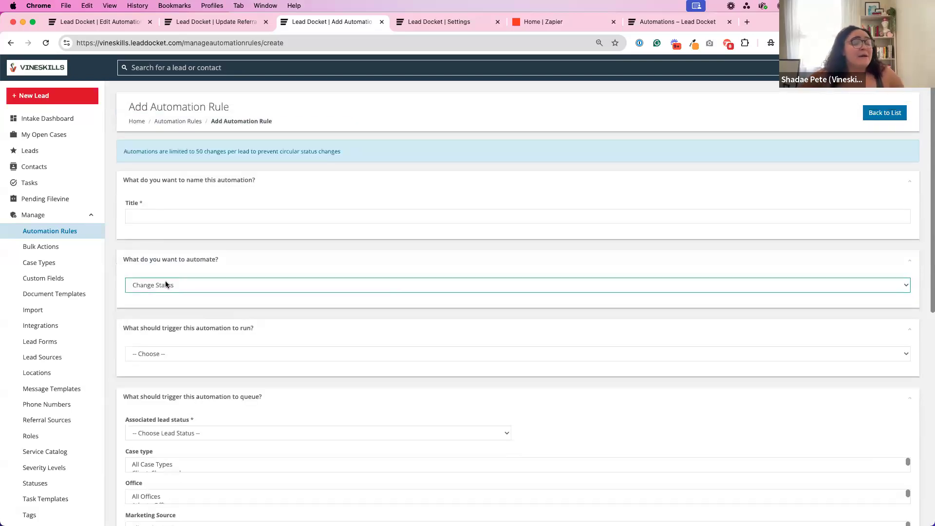
scroll(166, 284, down, 15)
scroll(165, 280, down, 2)
click(167, 484)
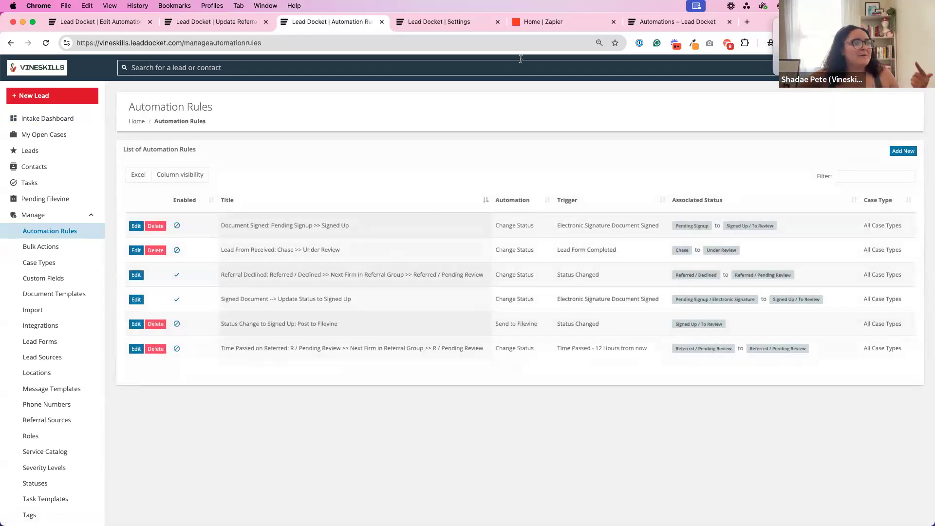
Switch to Zapier and examine the automation prompt on its home page.
click(540, 29)
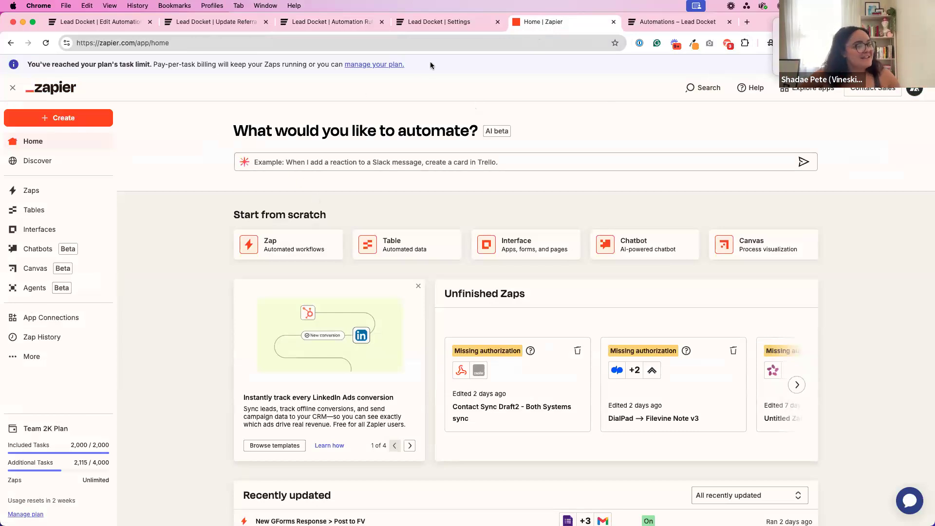
click(451, 23)
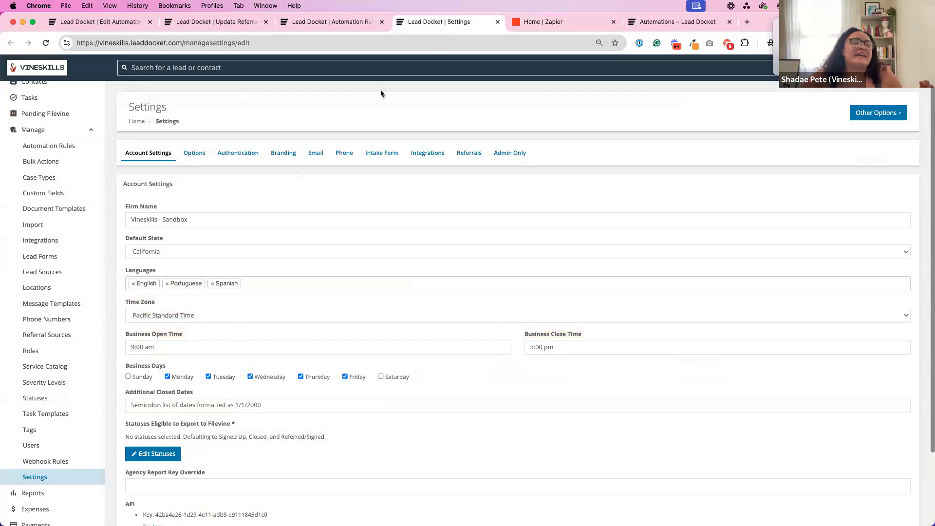
click(549, 23)
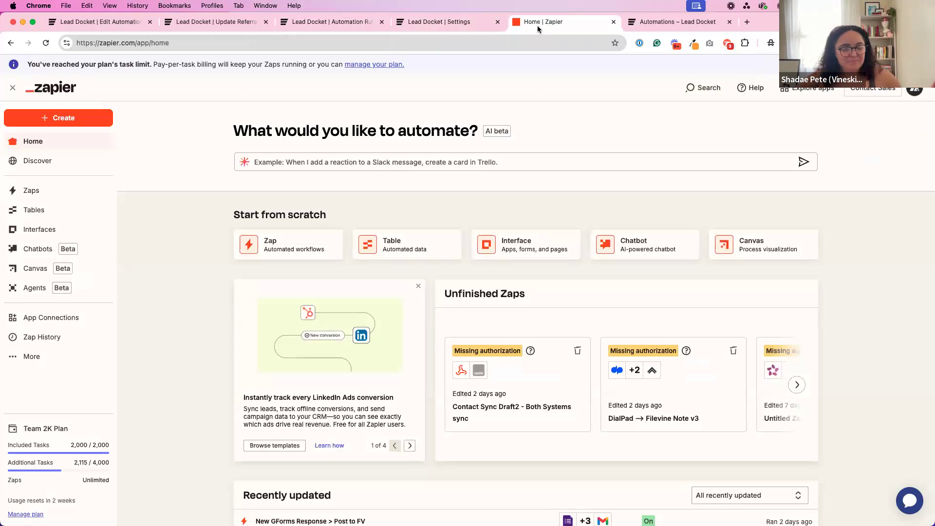
drag(226, 136, 406, 137)
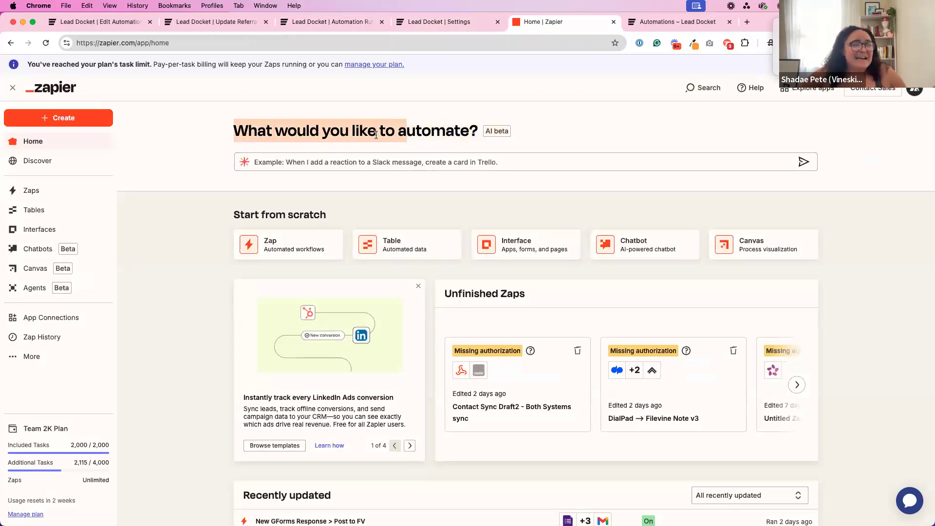
click(375, 135)
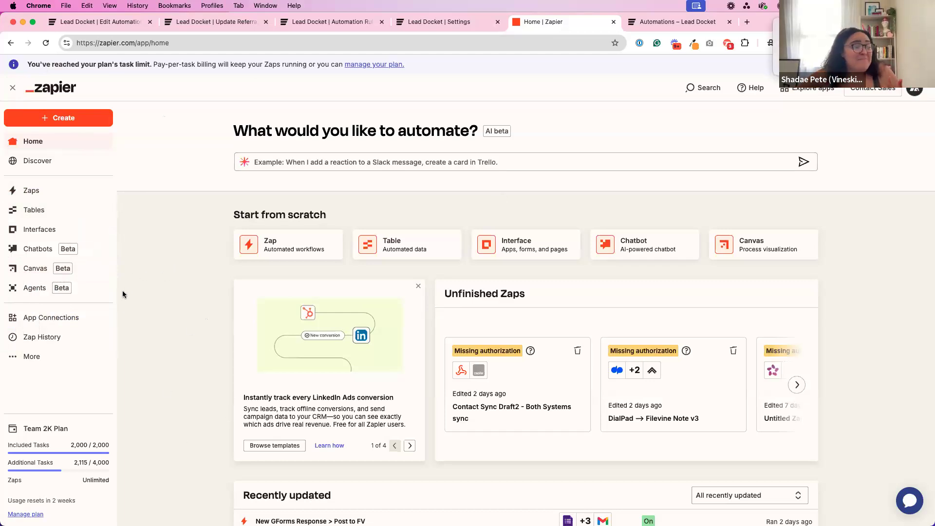
Open Zapier's app connections and browse the list of connected apps.
click(80, 318)
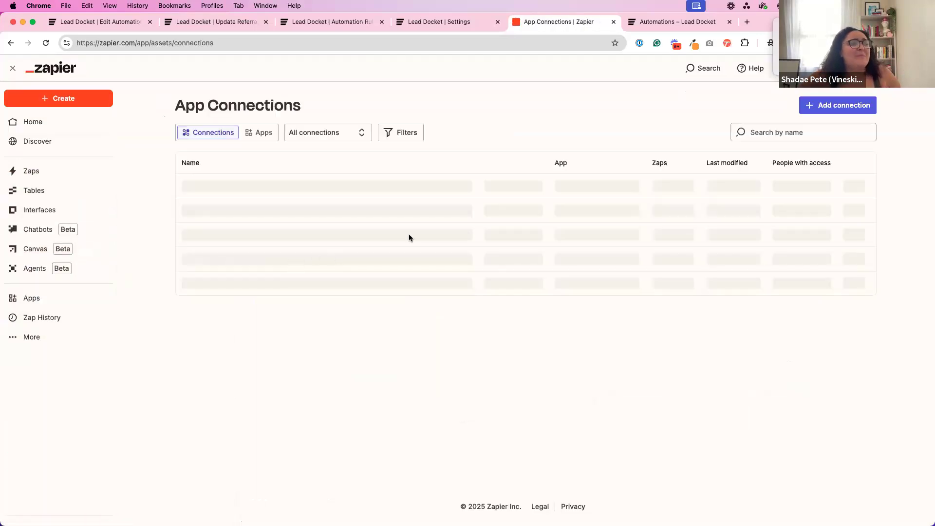
scroll(340, 275, down, 4)
scroll(302, 219, up, 5)
click(257, 148)
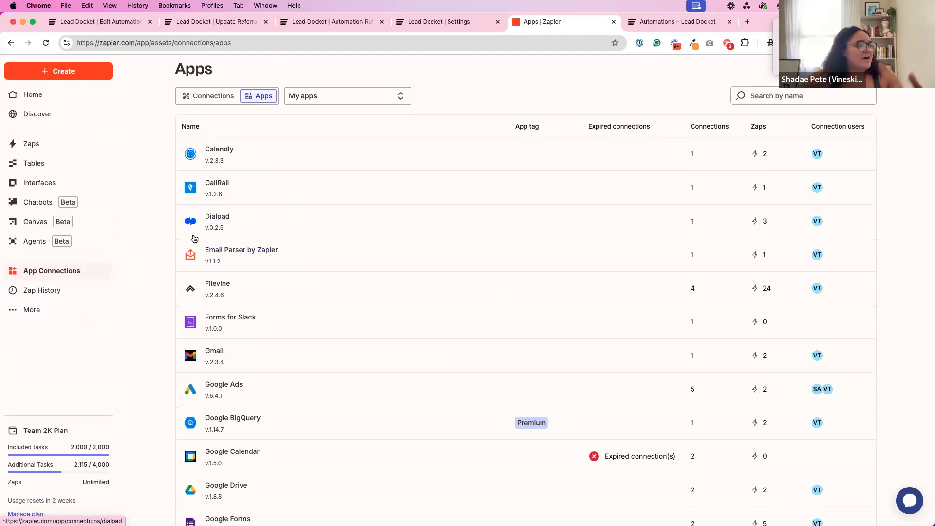
scroll(270, 349, down, 3)
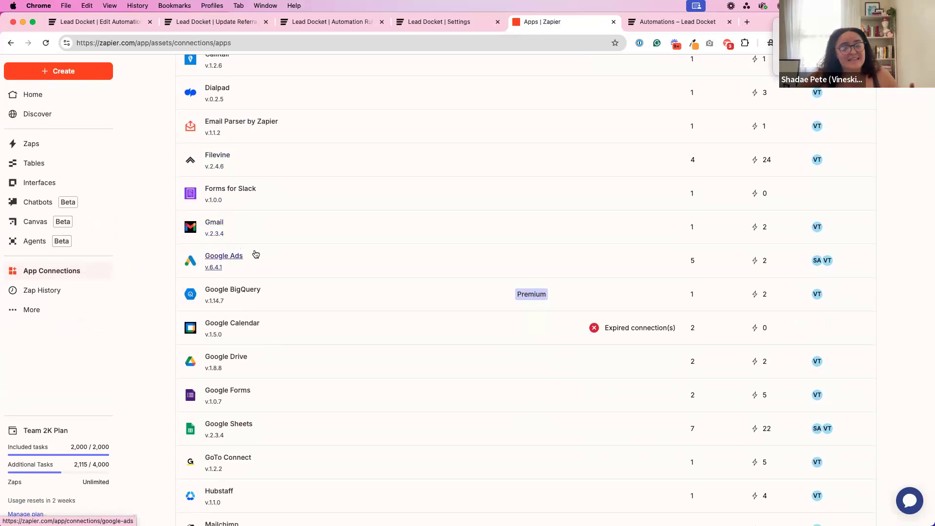
scroll(252, 255, up, 5)
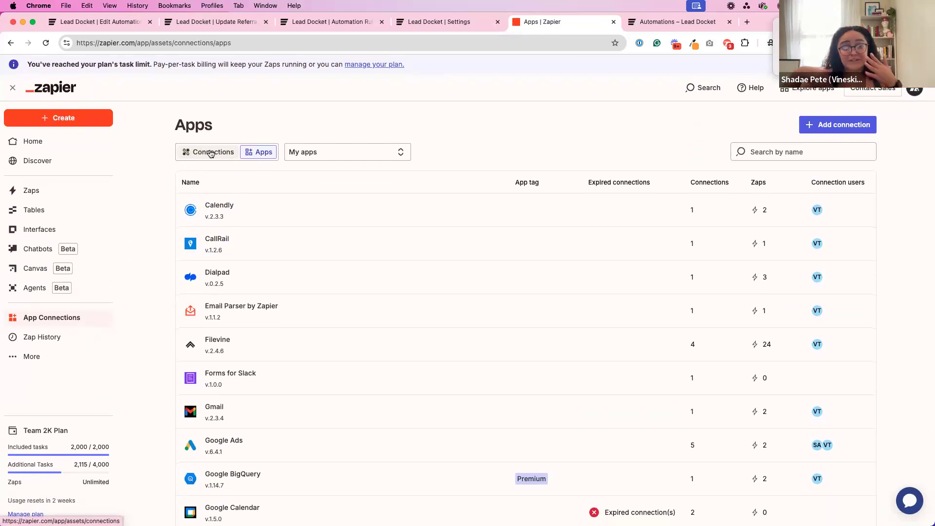
Submit "google sheets" to the AI automation prompt on Zapier's home page.
click(89, 145)
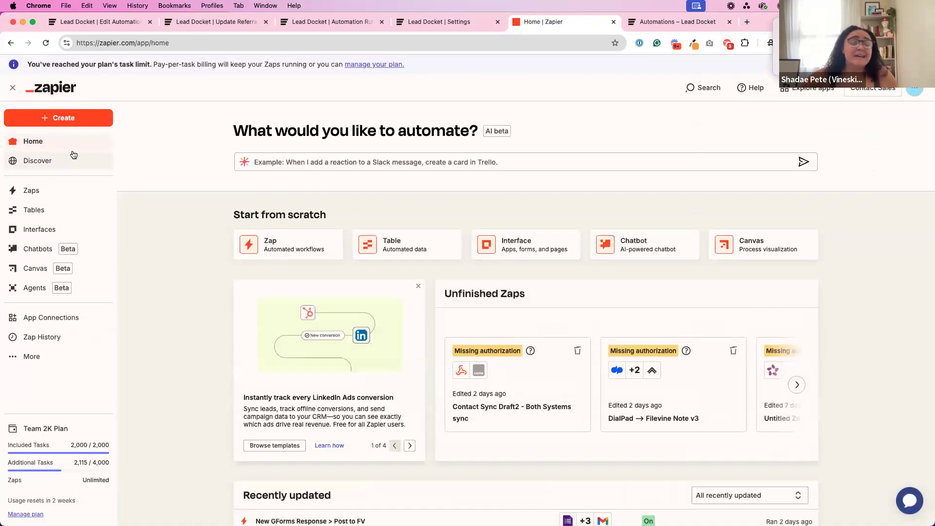
click(447, 165)
text(go)
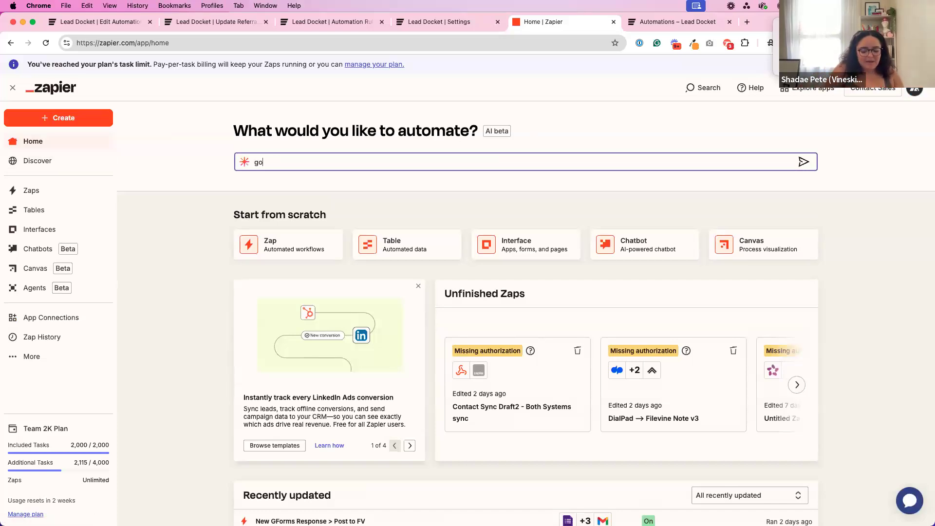
text(ogle sheets)
key(Return)
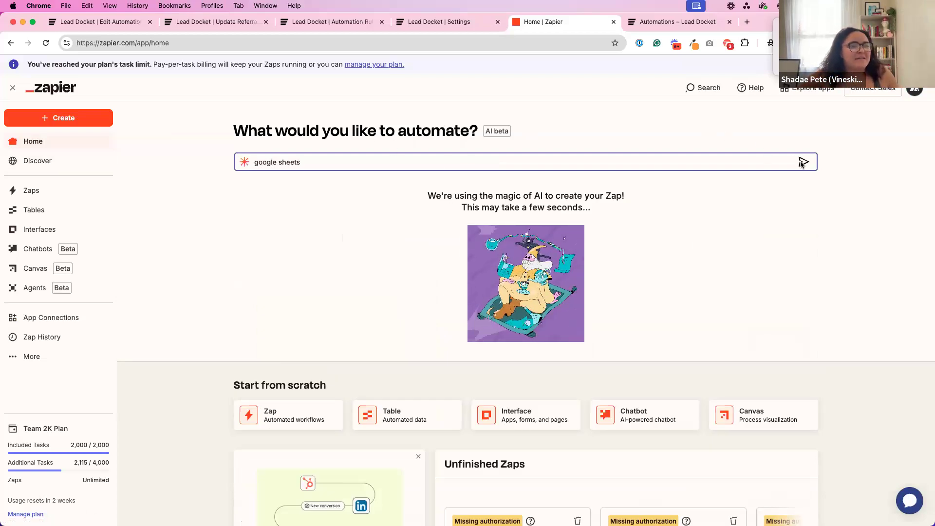
scroll(480, 235, down, 3)
scroll(480, 235, up, 4)
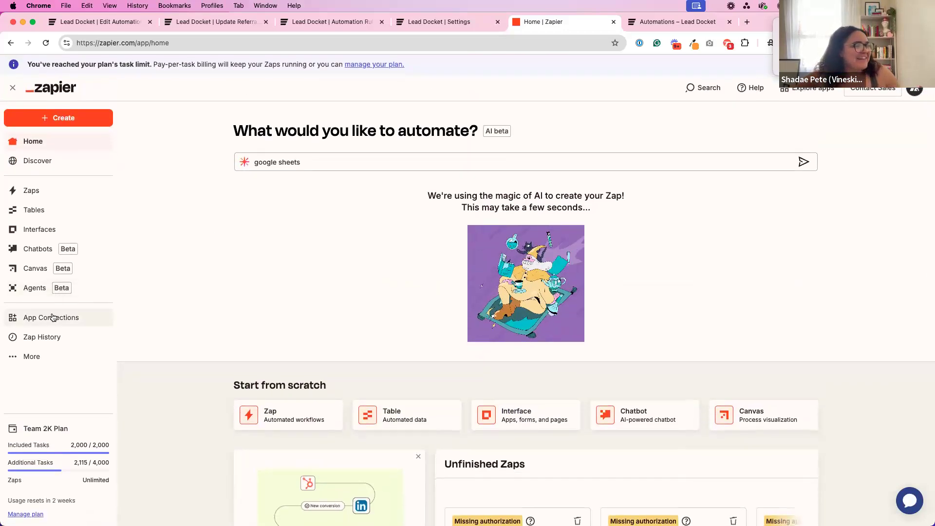
Search the connected apps for "google sheet".
click(29, 319)
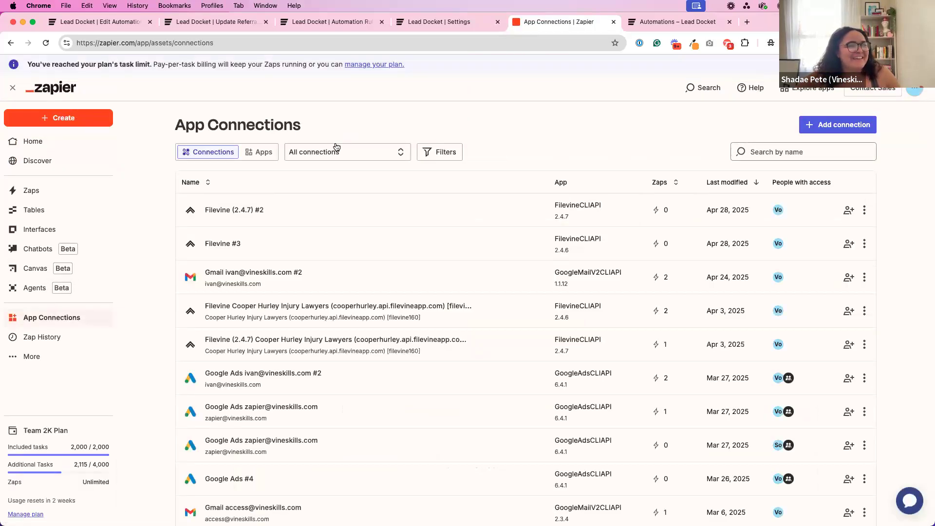
click(265, 152)
click(742, 153)
text(google sheet)
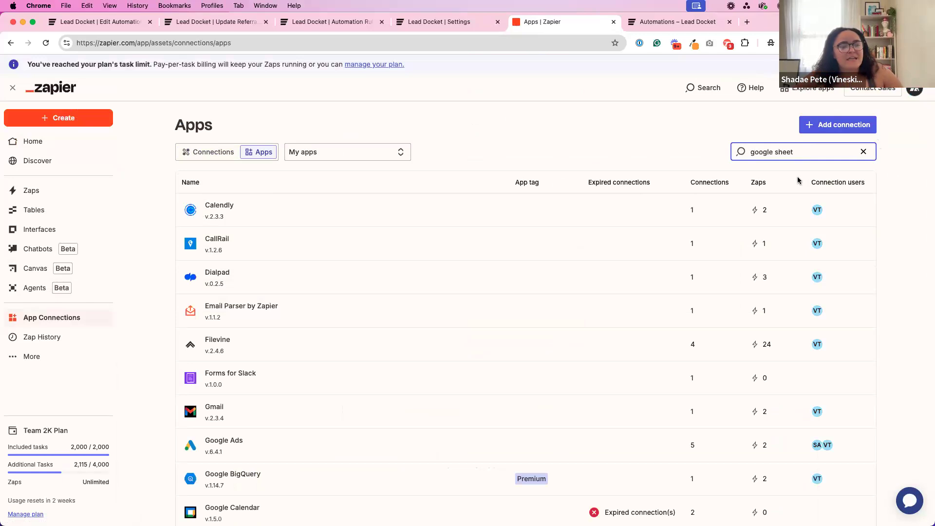
Search for "google sheets" as the app for a new connection, and cancel adding it.
click(818, 134)
text(google sheets)
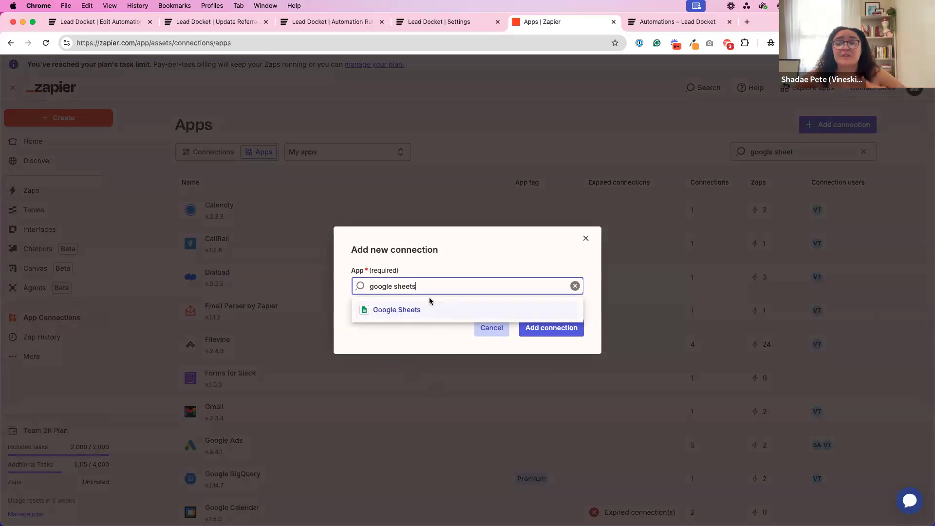
click(490, 328)
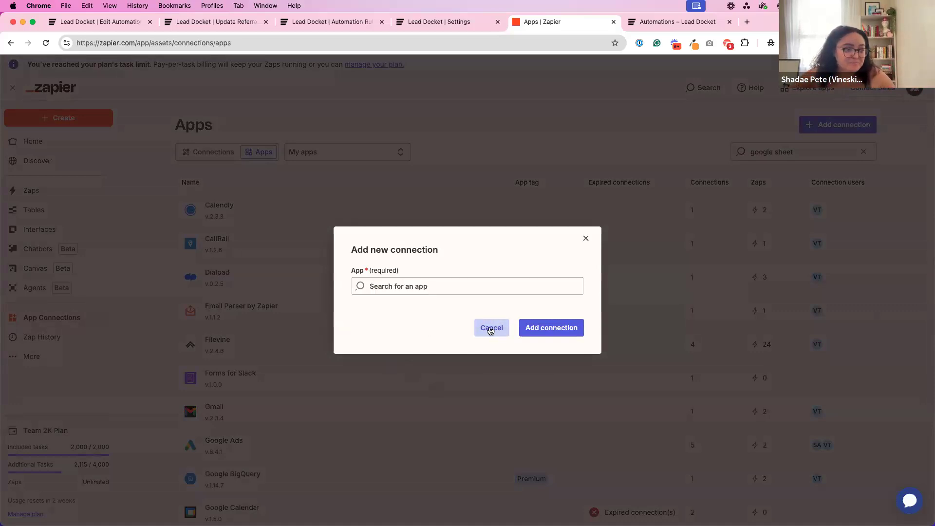
click(490, 327)
Switch to Lead Docket and open the lead form of the "RETIRED: Motor Vehicle Collision*" case type for editing.
click(448, 21)
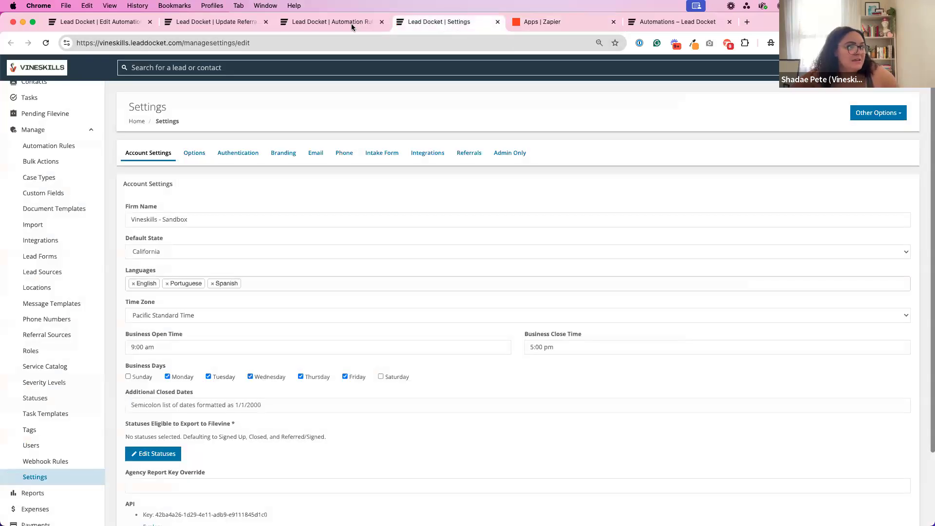
click(344, 22)
click(456, 22)
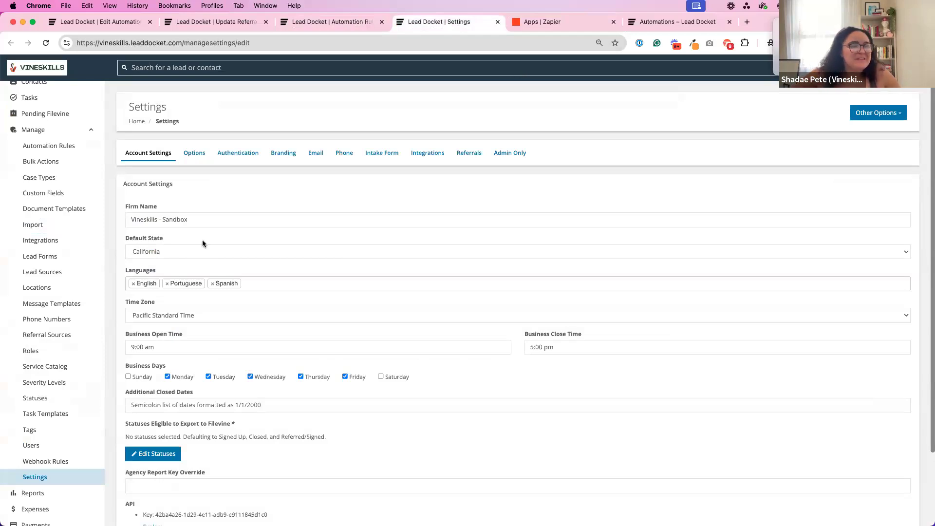
click(66, 253)
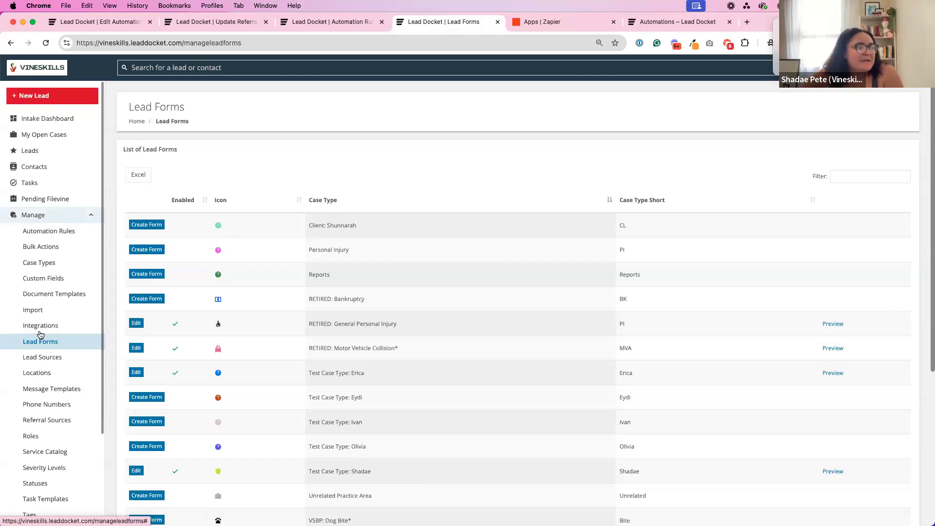
scroll(317, 352, down, 2)
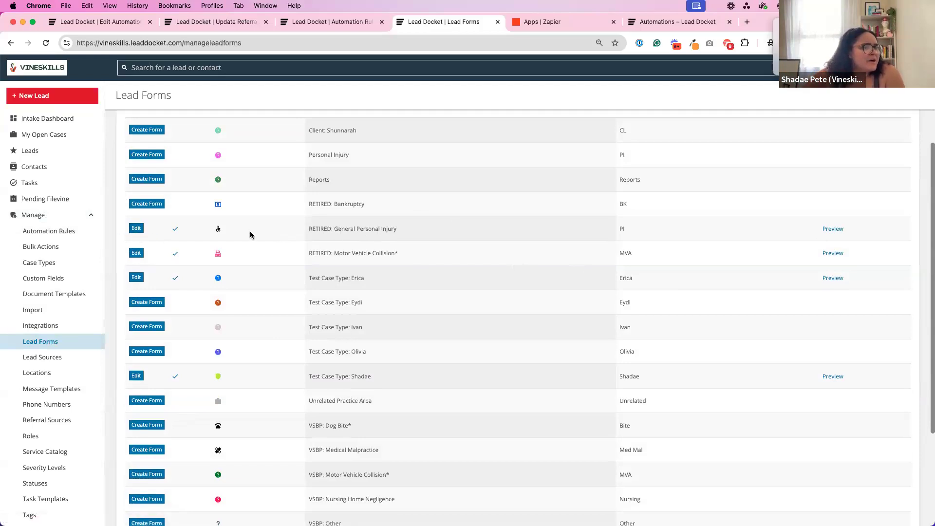
click(136, 254)
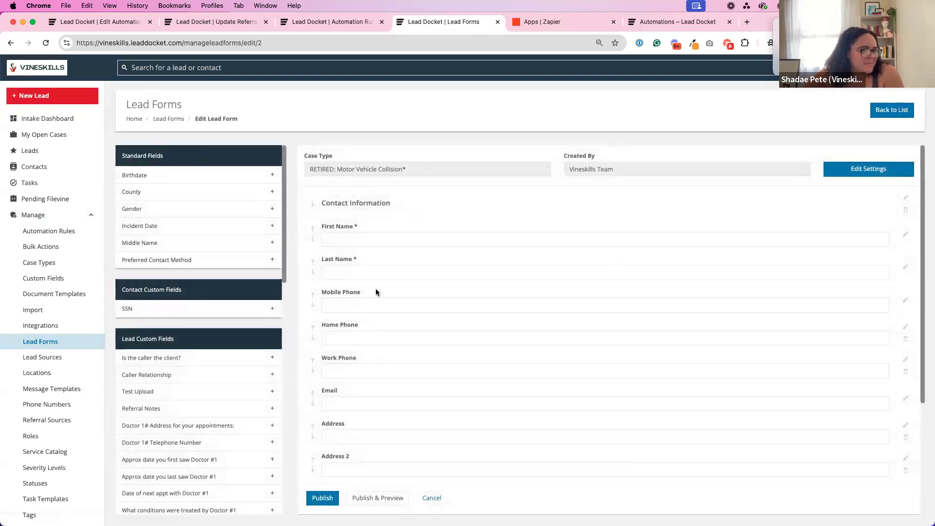
scroll(376, 288, down, 2)
scroll(376, 288, up, 2)
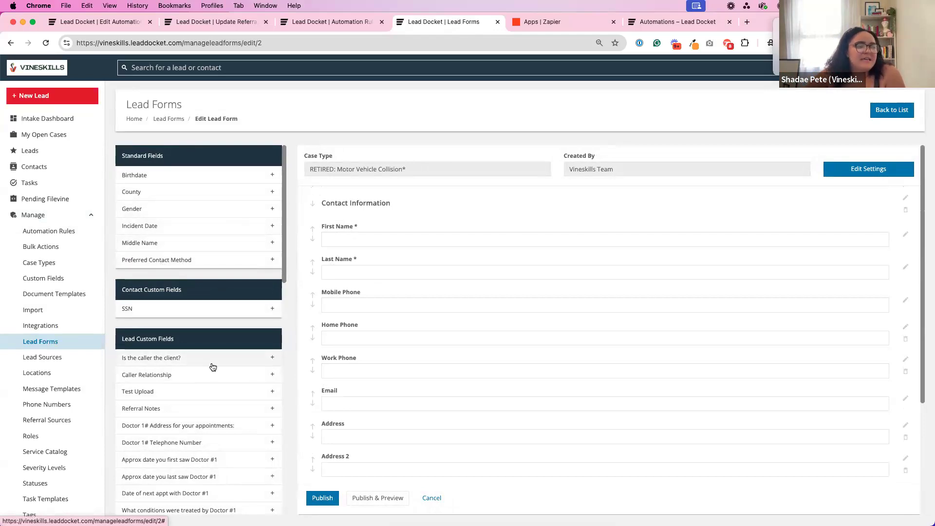
Add the custom fields "Caller Relationship" and "Is the caller the client?" to the form, placing Caller Relationship below the client question.
scroll(214, 360, down, 5)
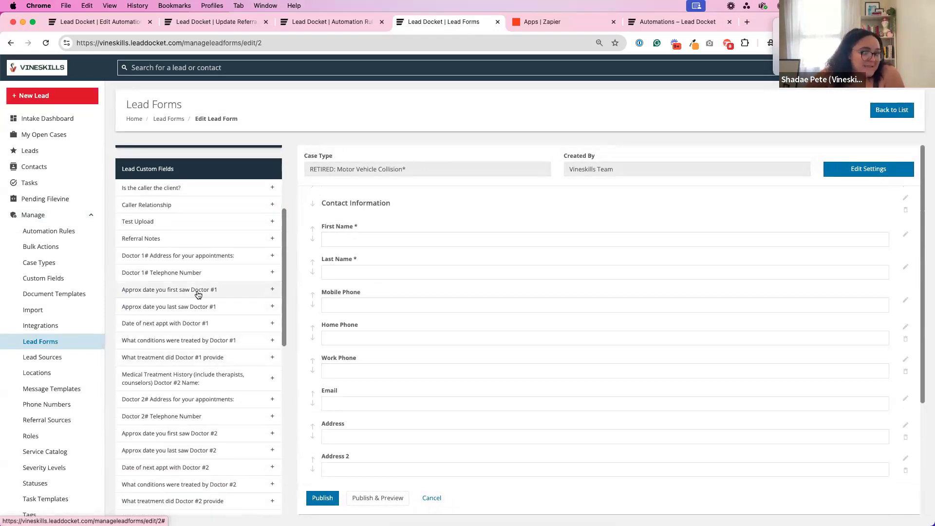
click(177, 202)
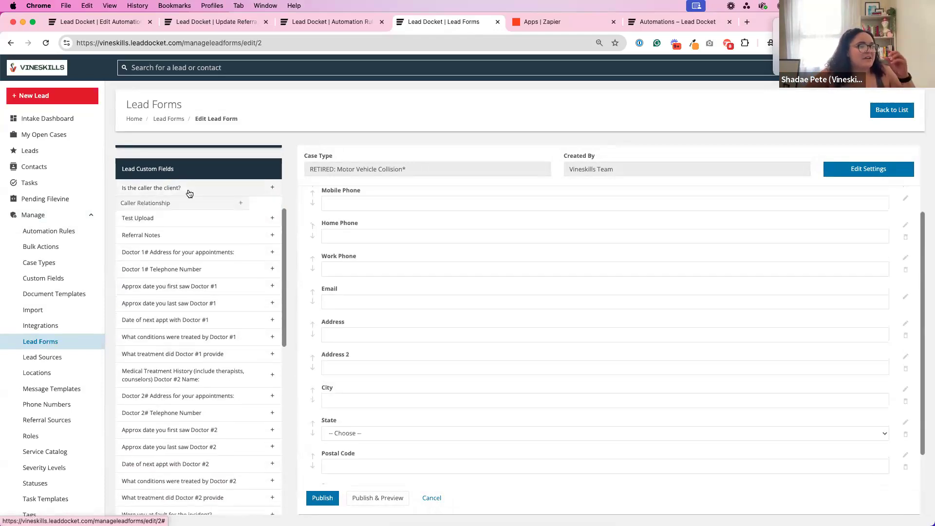
click(187, 189)
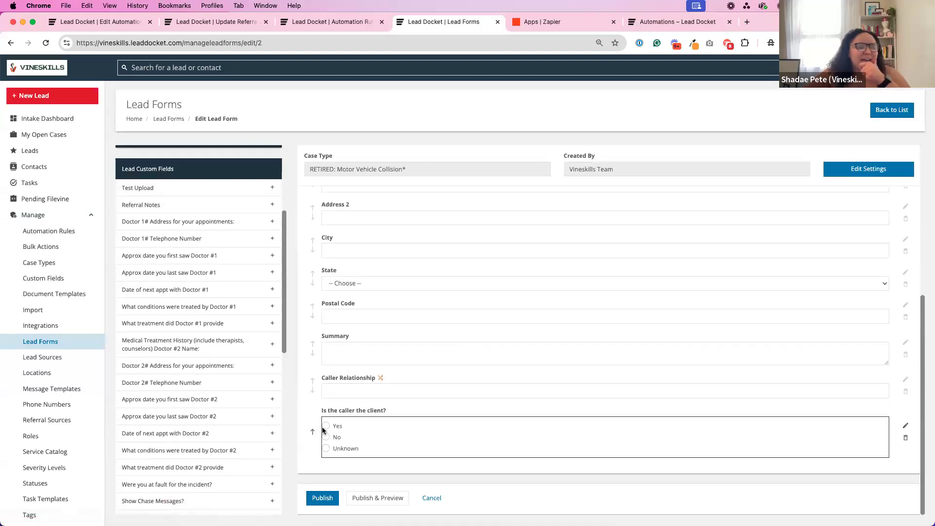
scroll(369, 390, up, 5)
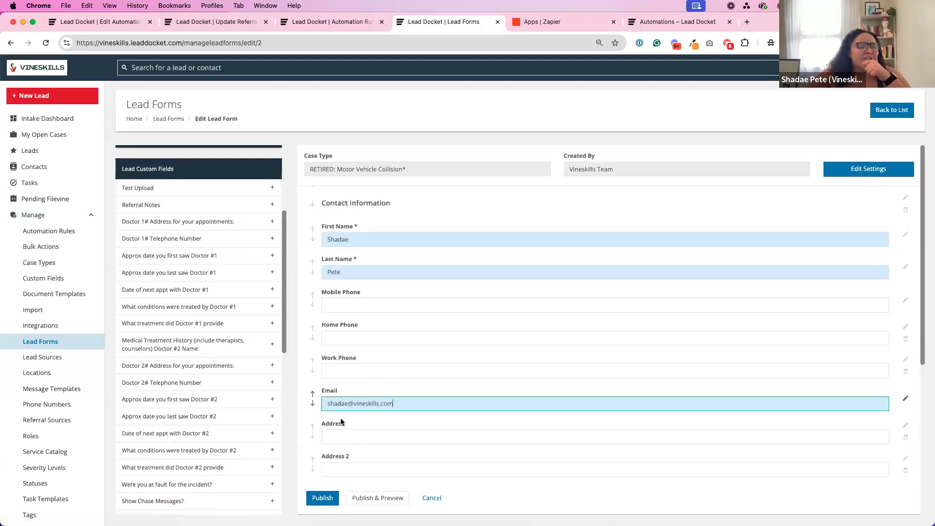
scroll(355, 409, down, 5)
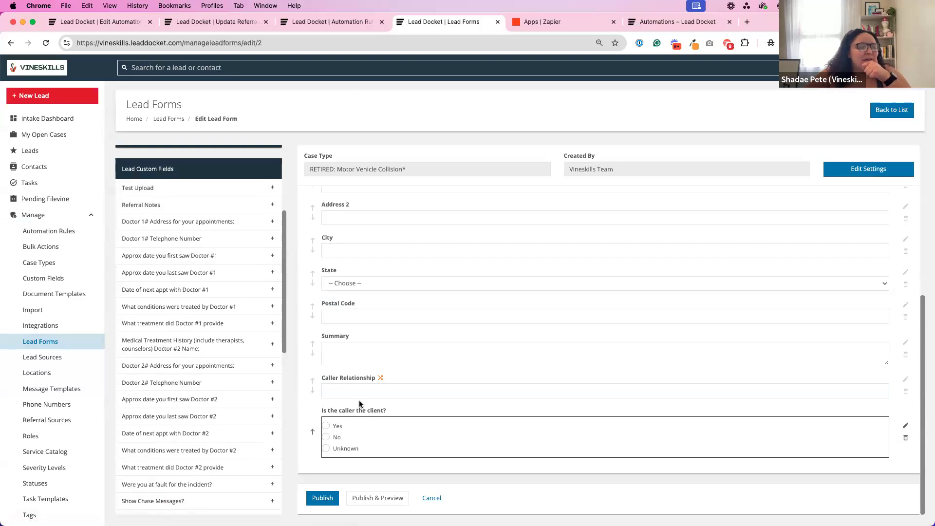
click(313, 393)
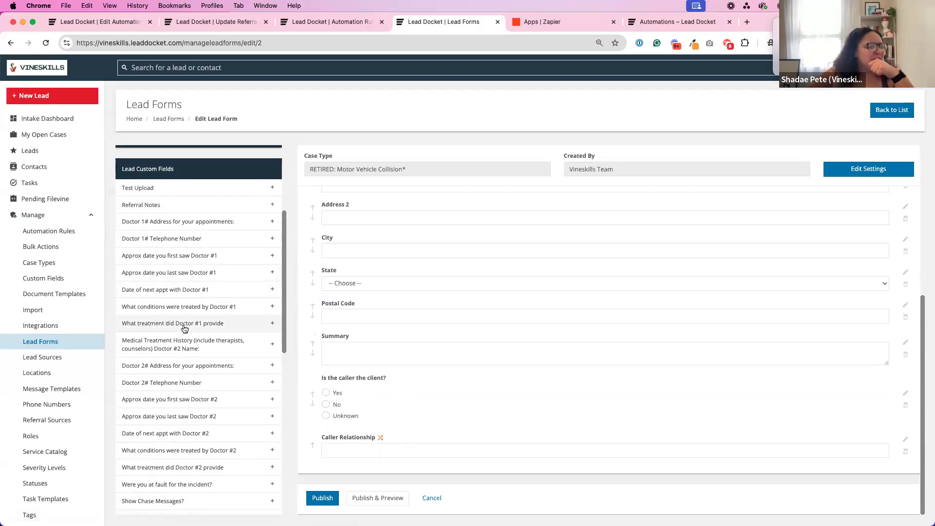
Add the custom field "Were you at fault for the incident?" at the end of the form and publish the form.
scroll(183, 326, down, 5)
drag(177, 359, 396, 437)
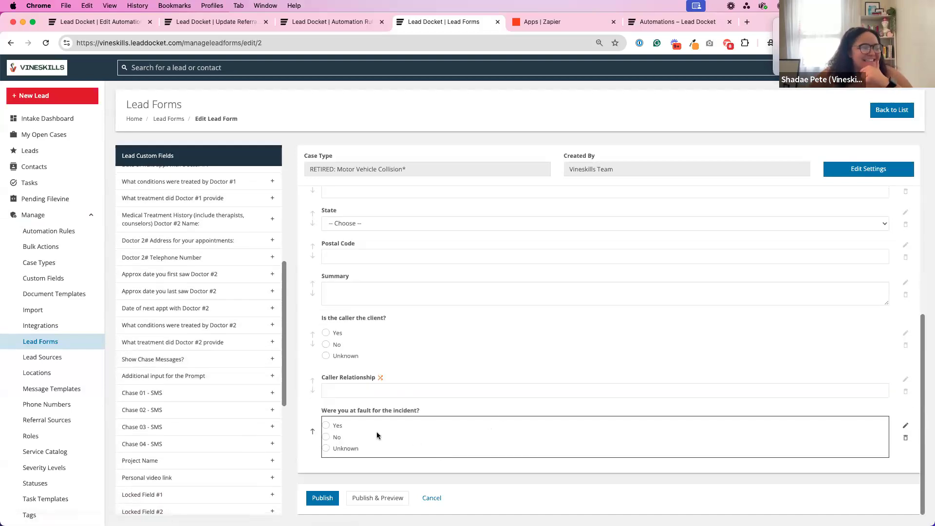
click(321, 498)
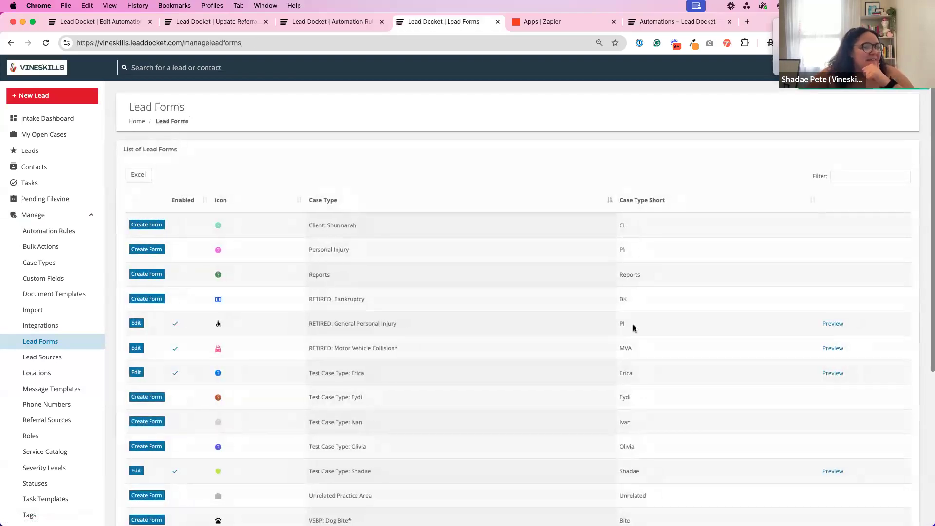
Preview the "RETIRED: Motor Vehicle Collision*" lead form and examine its contact information fields.
click(832, 348)
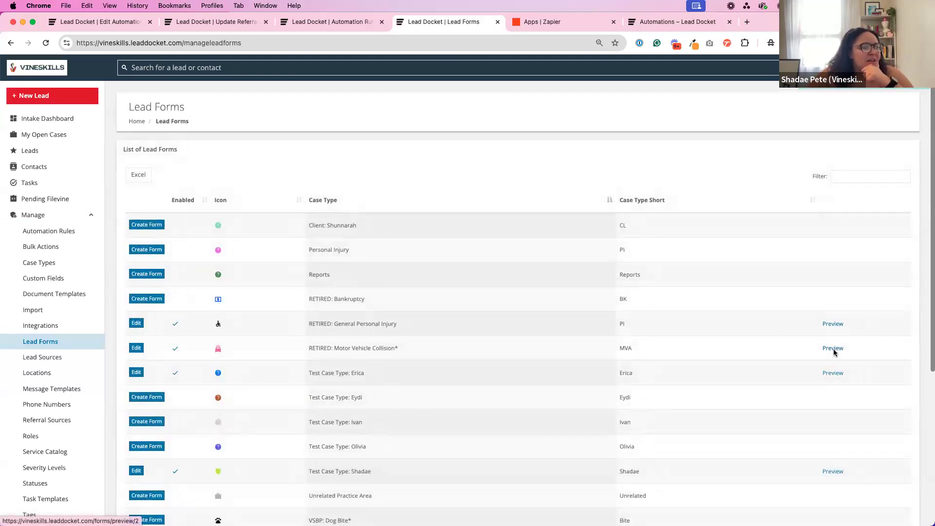
scroll(610, 271, down, 3)
scroll(611, 271, up, 3)
click(326, 214)
click(284, 205)
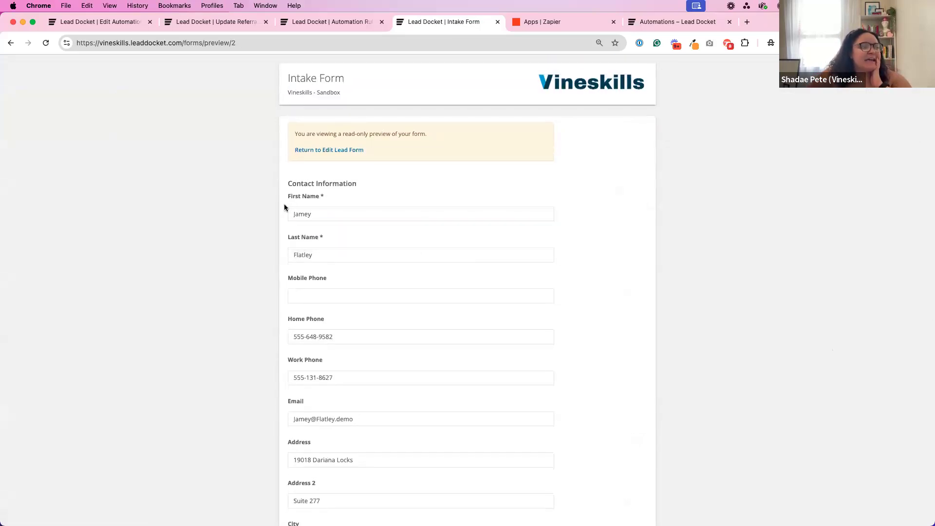
triple_click(310, 197)
click(323, 238)
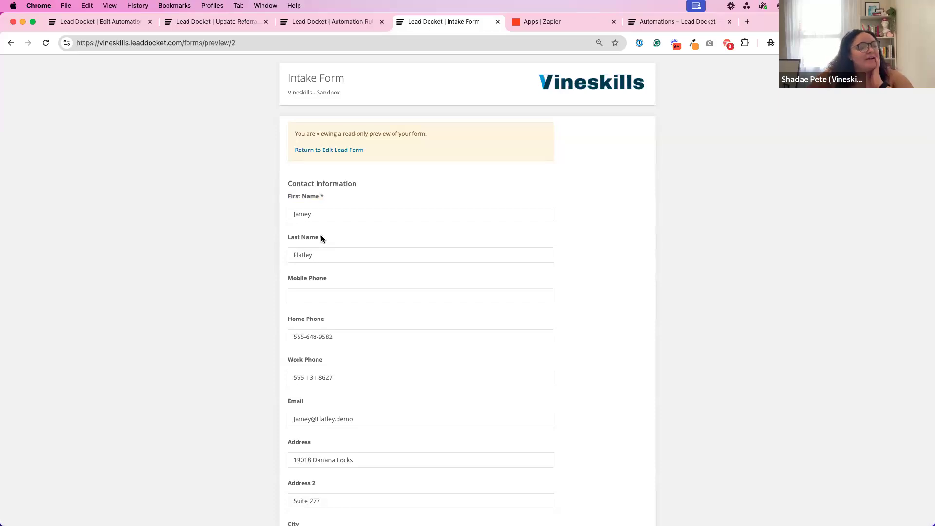
Test the conditional Caller Relationship field by answering "Is the caller the client?" with No and switching it to Yes.
scroll(320, 236, down, 8)
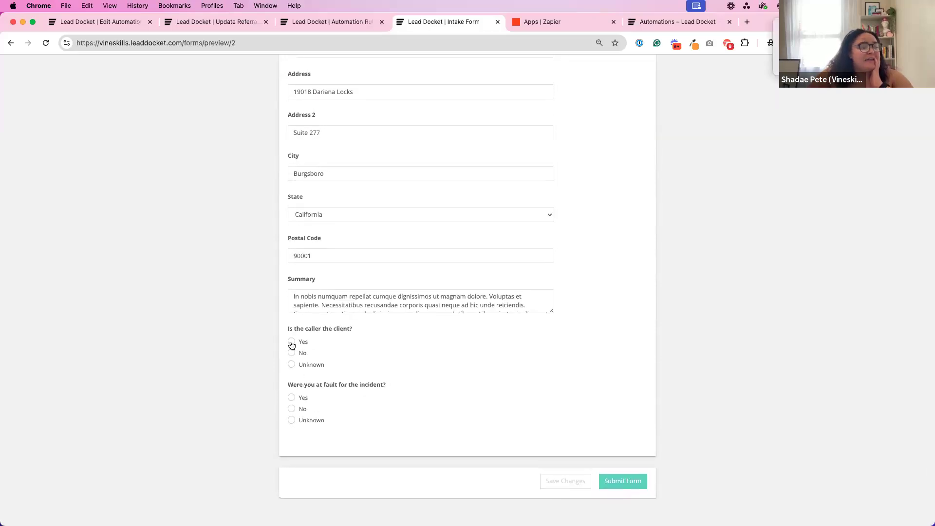
click(291, 352)
drag(289, 385, 419, 387)
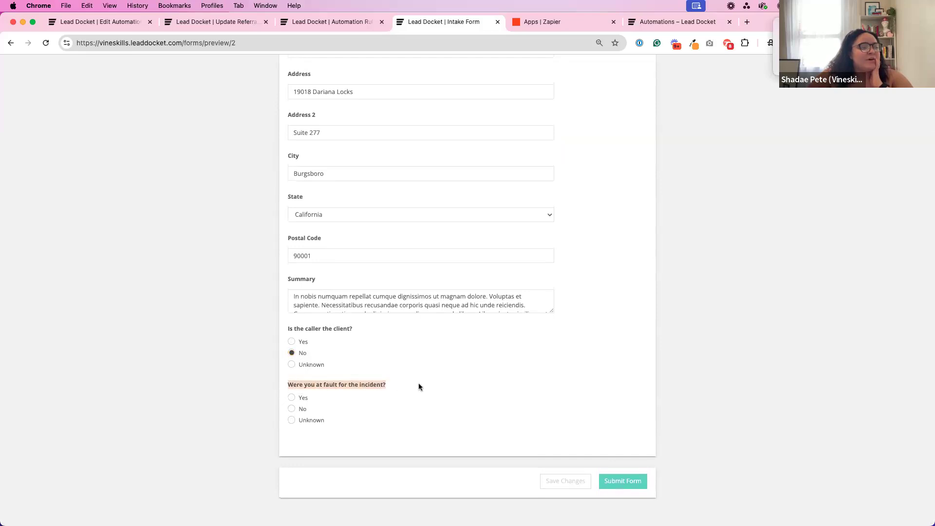
click(292, 342)
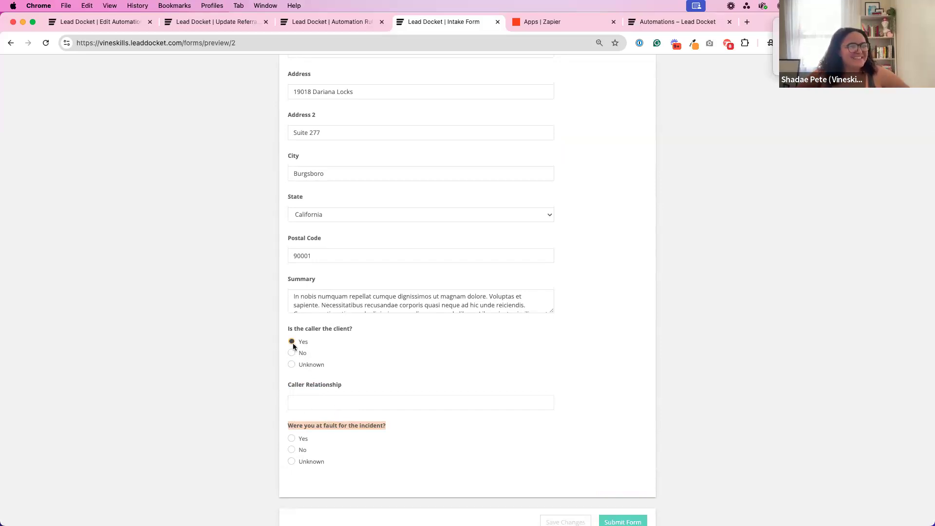
Answer "Were you at fault for the incident?" with Yes in the preview and change the answer to No.
scroll(298, 343, up, 1)
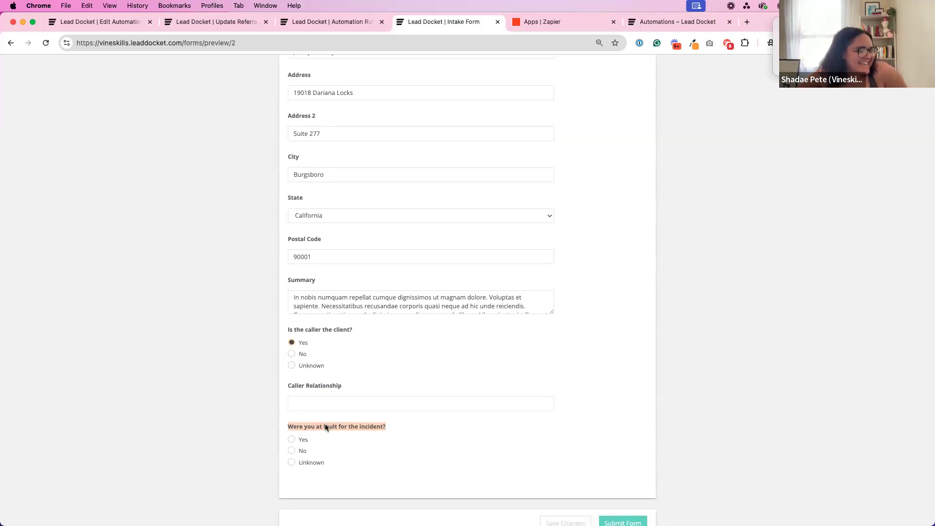
scroll(312, 428, up, 1)
click(285, 432)
click(290, 442)
scroll(596, 475, down, 2)
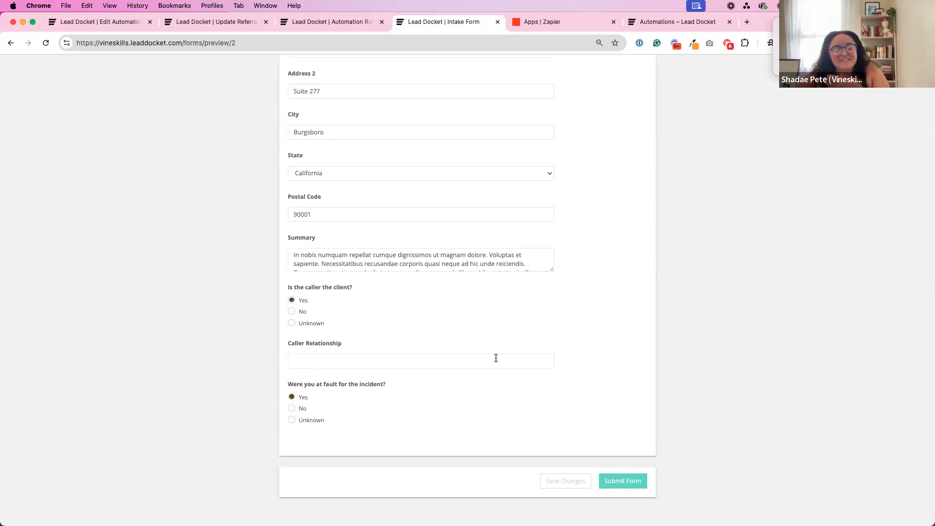
click(293, 409)
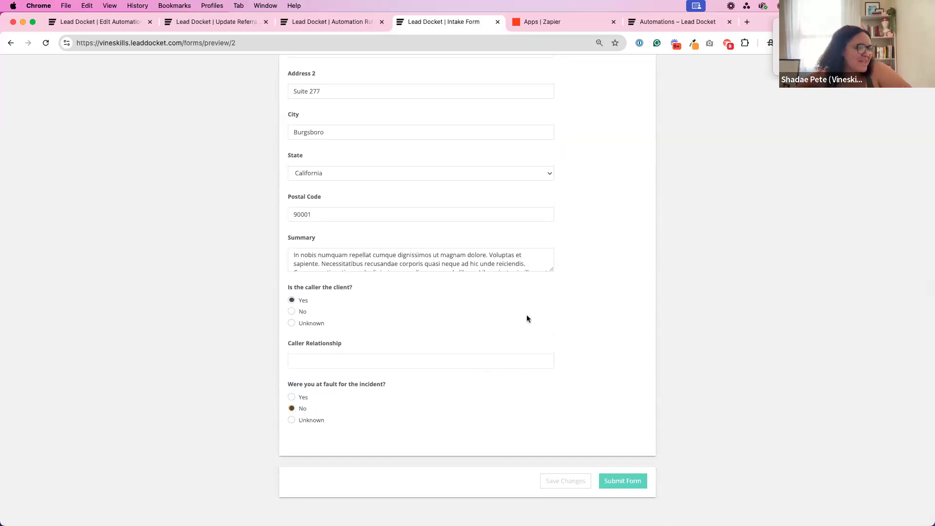
scroll(527, 318, up, 10)
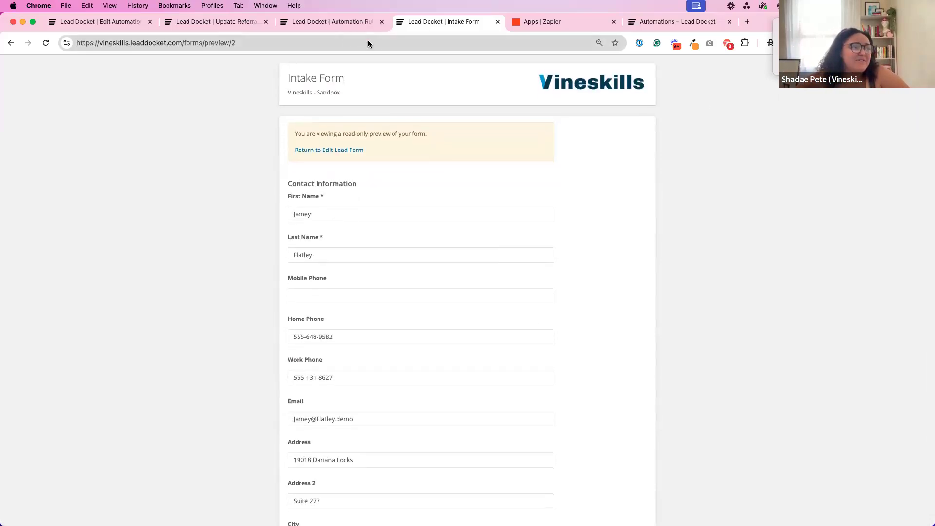
Return to the open Automation Rules page and go from there to the list of lead forms.
click(320, 22)
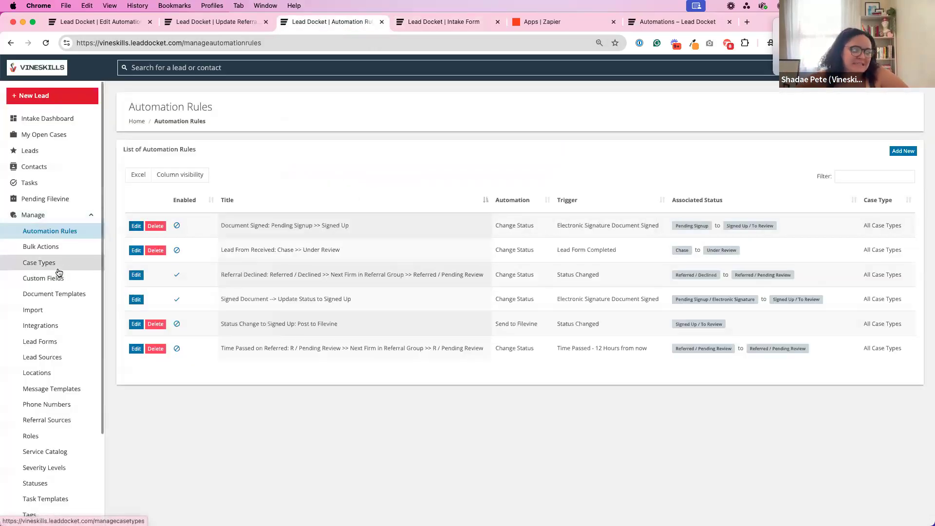
scroll(49, 263, down, 3)
click(51, 226)
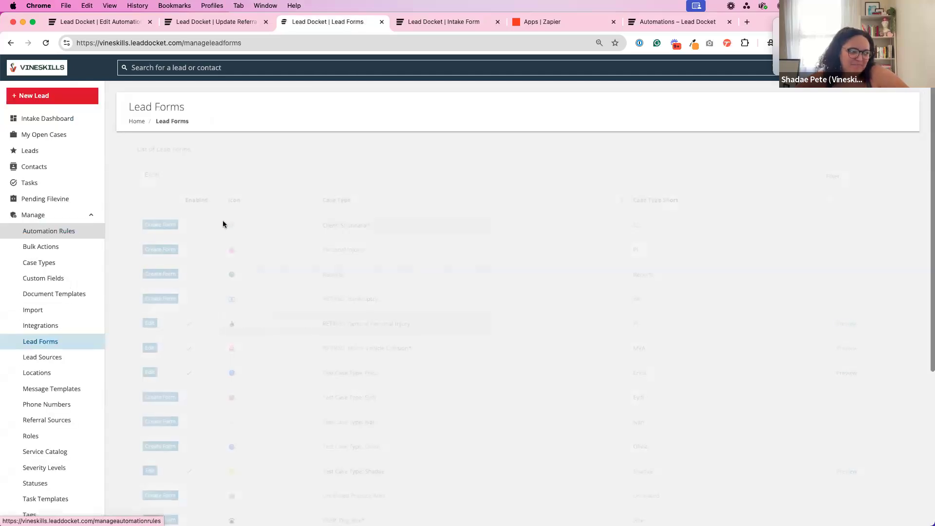